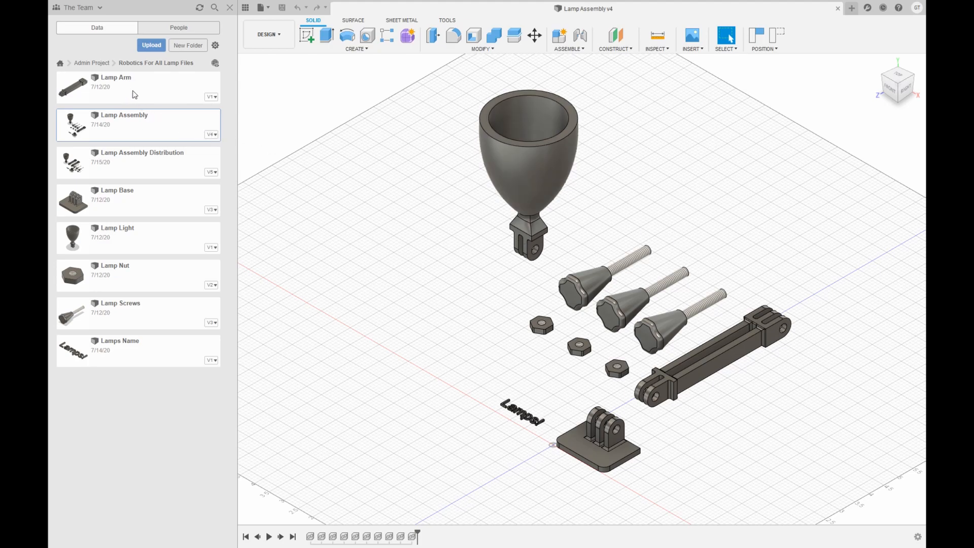
# Step: Insert a second Lamp Arm into the Lamp Assembly and place it beside the existing arm, clear of the base
pyautogui.rightClick(146, 93)
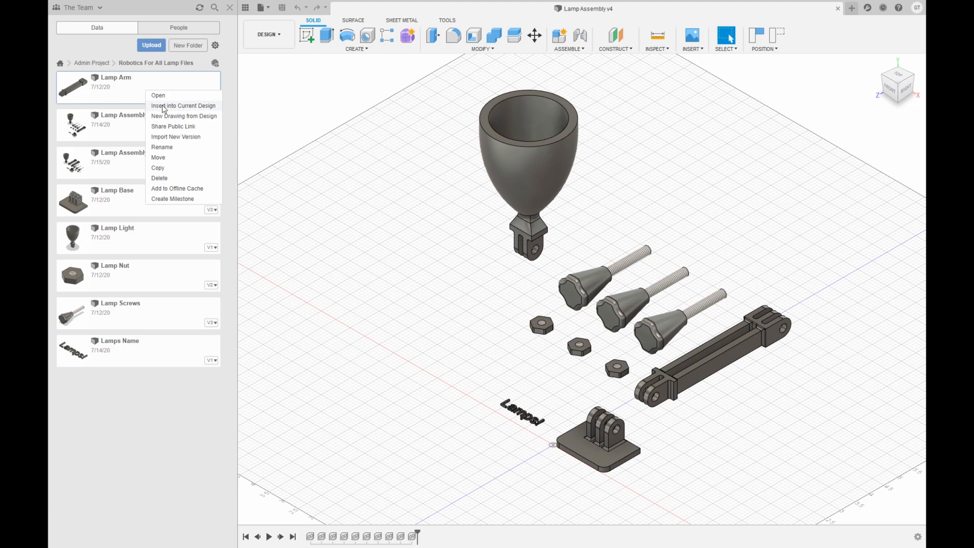
pyautogui.click(169, 108)
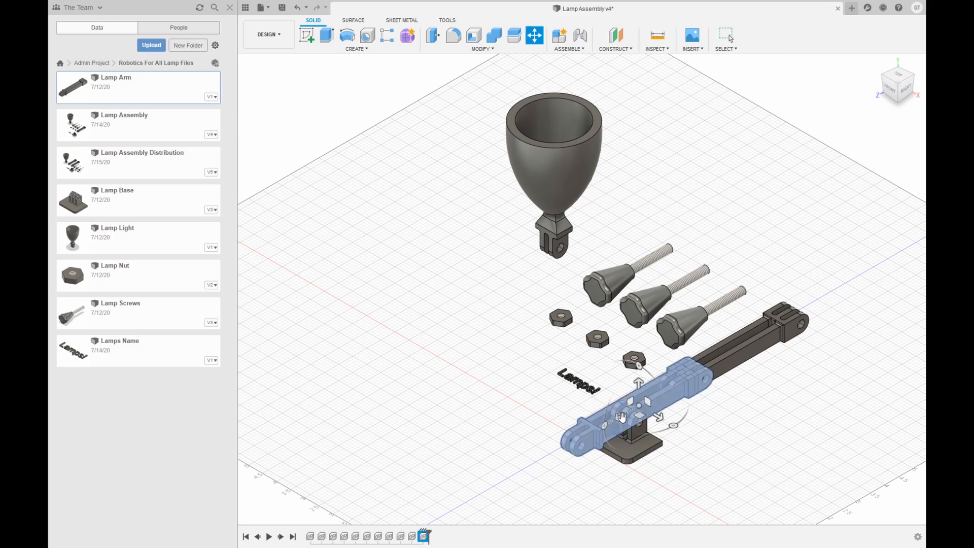
pyautogui.moveTo(639, 415); pyautogui.dragTo(783, 392)
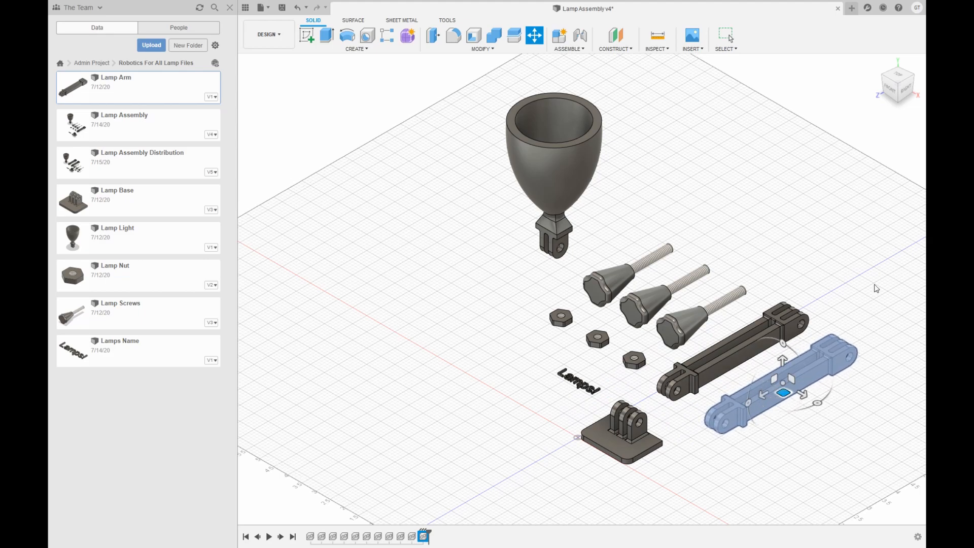
pyautogui.press('Return')
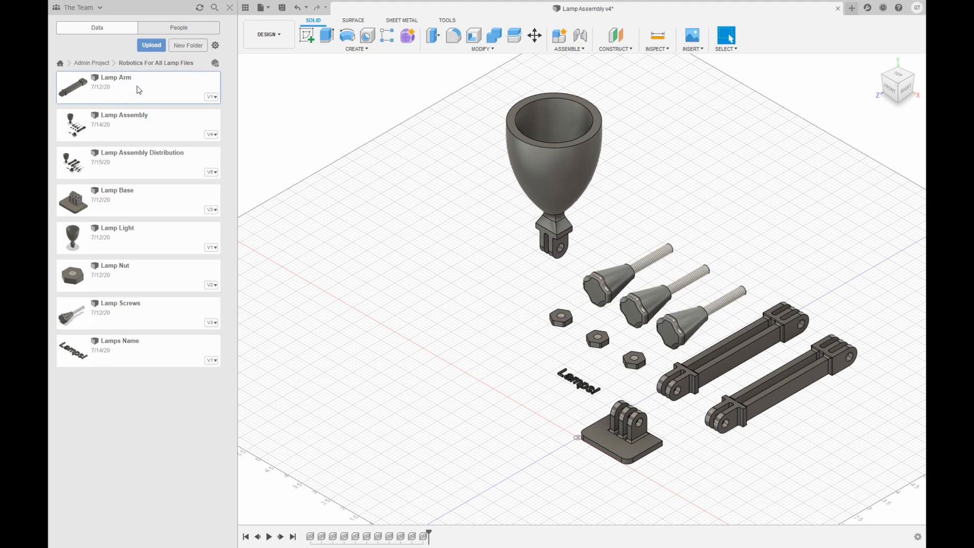
# Step: Open the Lamp Arm design and sketch a full-height rectangle on the arm's long outer side face
pyautogui.doubleClick(139, 90)
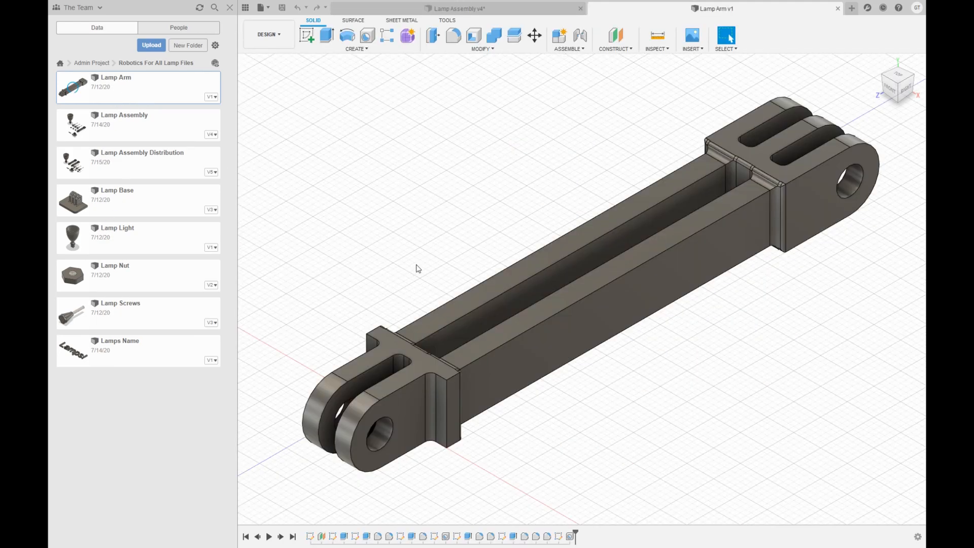
pyautogui.scroll(2, 539, 240)
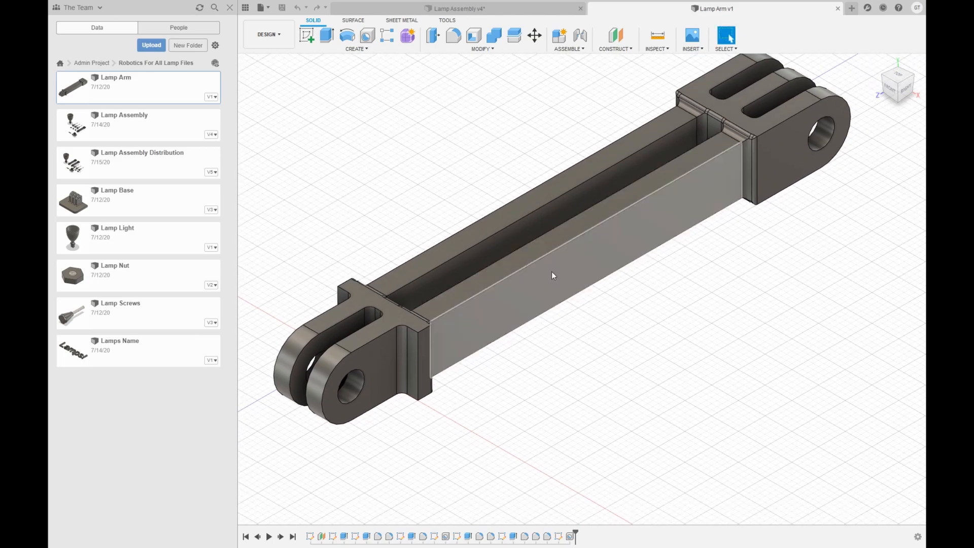
pyautogui.click(542, 324)
pyautogui.click(328, 36)
pyautogui.click(503, 265)
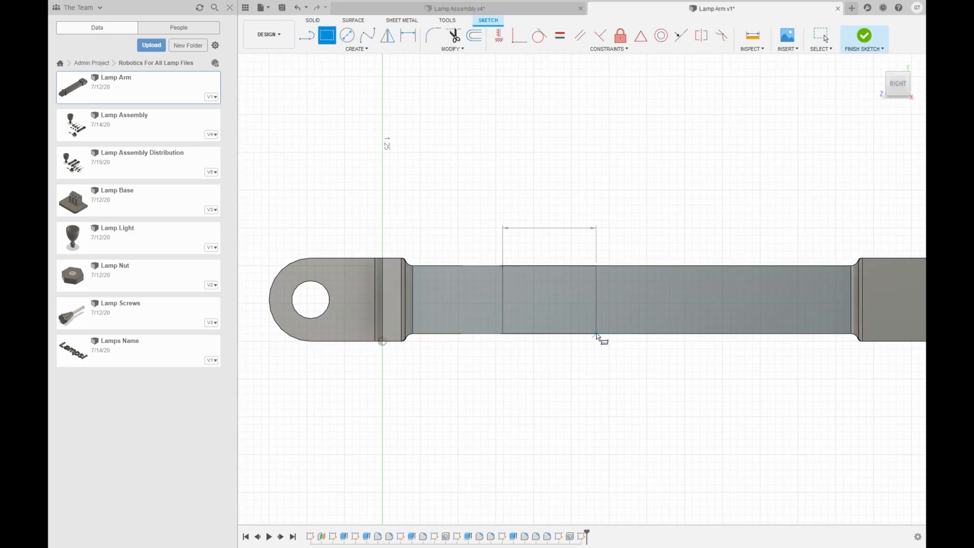
pyautogui.click(598, 335)
pyautogui.click(863, 35)
# Step: Extrude the sketched rectangle outward from the arm's side to form a long perpendicular block
pyautogui.click(327, 36)
pyautogui.click(536, 298)
pyautogui.moveTo(537, 299); pyautogui.dragTo(720, 405)
pyautogui.press('Return')
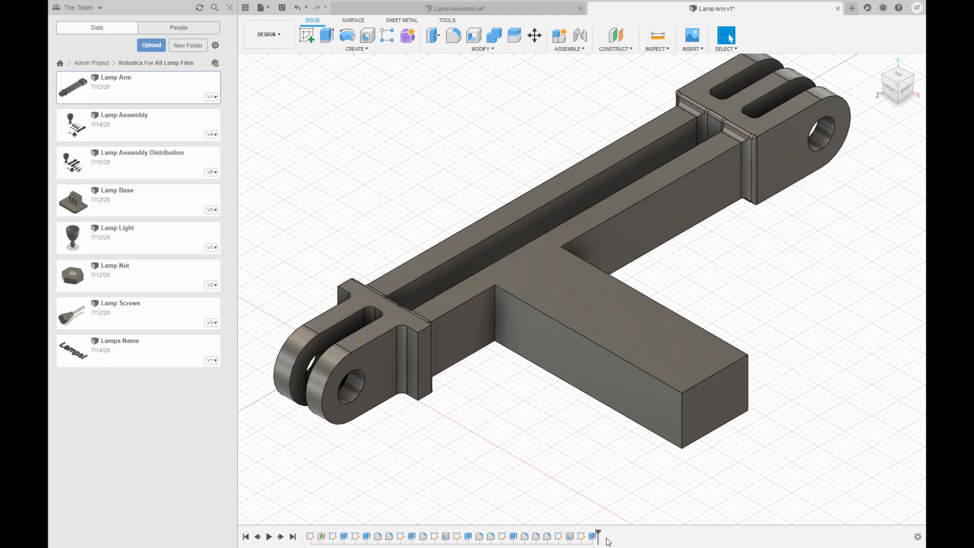
# Step: Return to the Lamp Assembly and update both linked Lamp Arm components to the modified version
pyautogui.moveTo(598, 534)
pyautogui.mouseDown()
pyautogui.moveTo(575, 533)
pyautogui.moveTo(598, 533)
pyautogui.mouseUp()
pyautogui.click(457, 14)
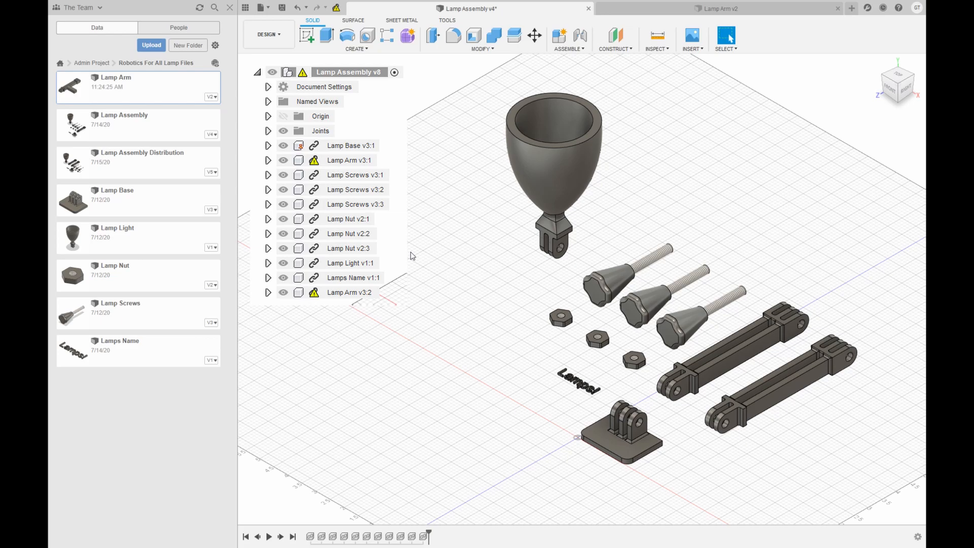
pyautogui.moveTo(428, 263); pyautogui.dragTo(379, 249, button='middle')
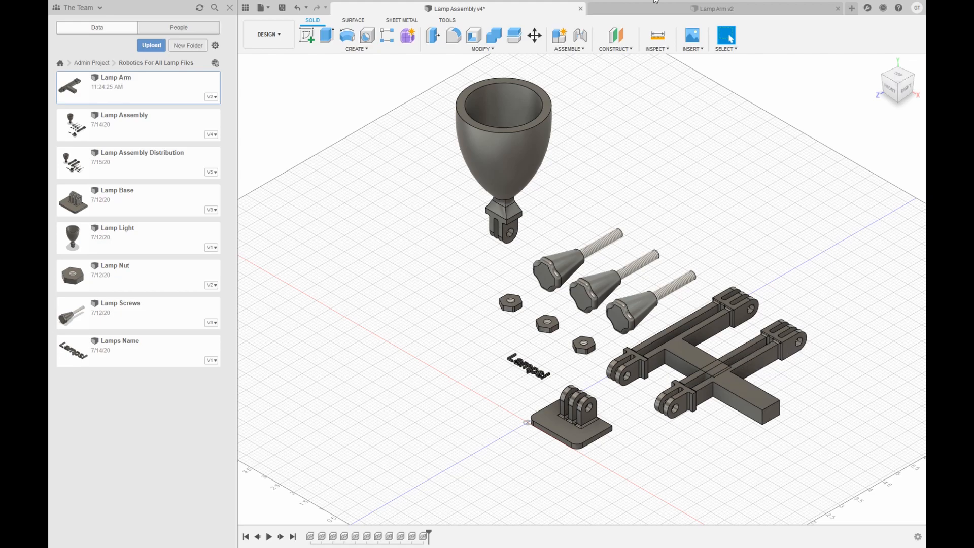
# Step: Roll the Lamp Arm's history back to before the block's sketch and extrusion, and update the arms in the Lamp Assembly
pyautogui.click(651, 11)
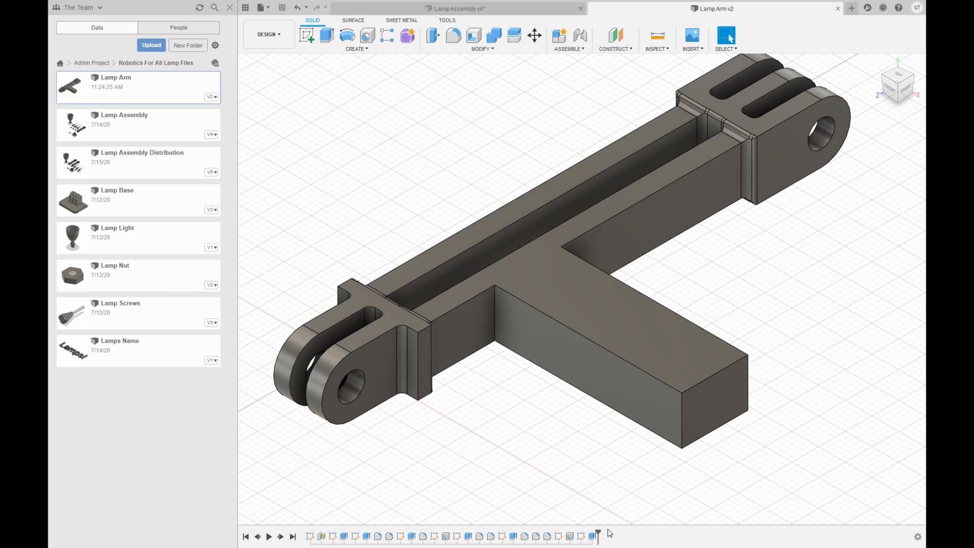
pyautogui.moveTo(575, 531); pyautogui.dragTo(569, 531)
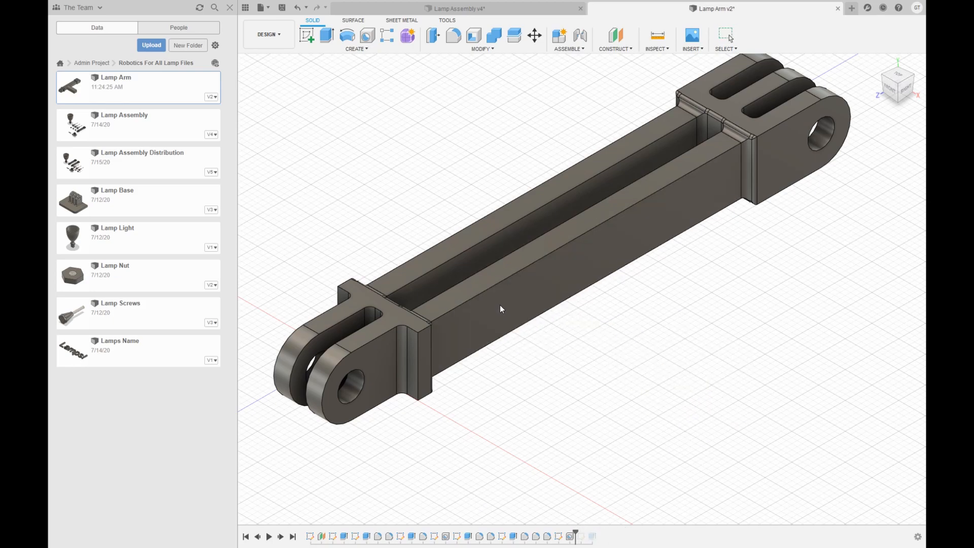
pyautogui.click(478, 10)
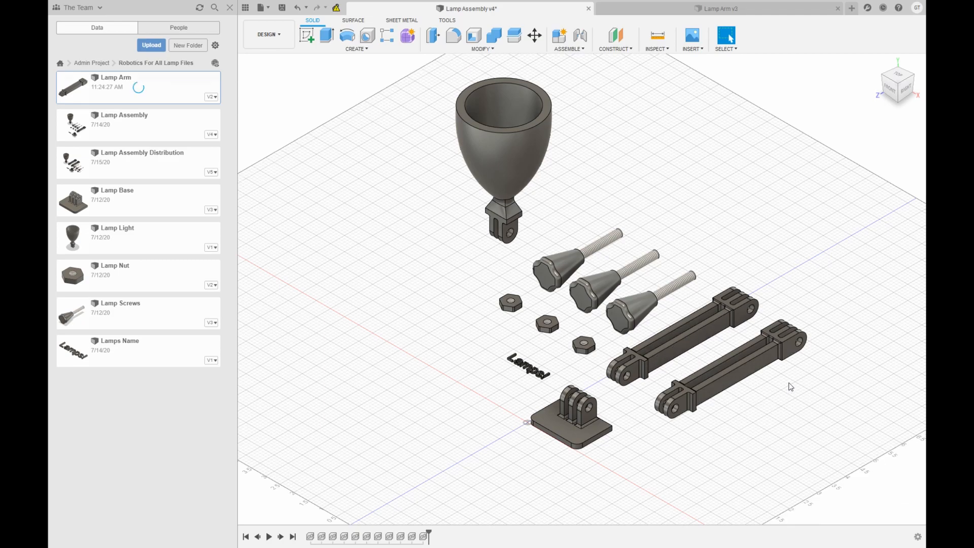
pyautogui.moveTo(691, 248); pyautogui.dragTo(637, 250, button='middle')
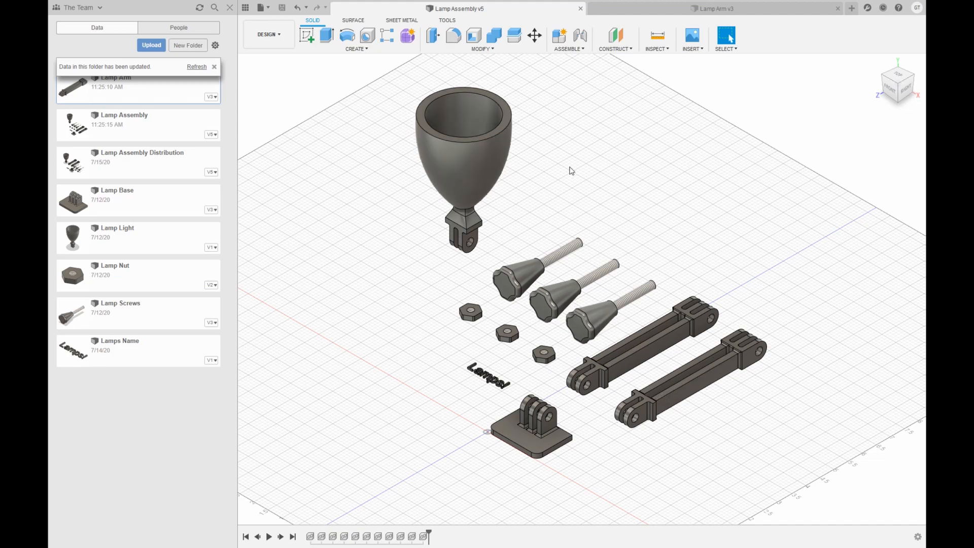
# Step: Try moving the second Lamp Arm freely away from the base, and undo the move
pyautogui.moveTo(662, 398); pyautogui.dragTo(718, 365)
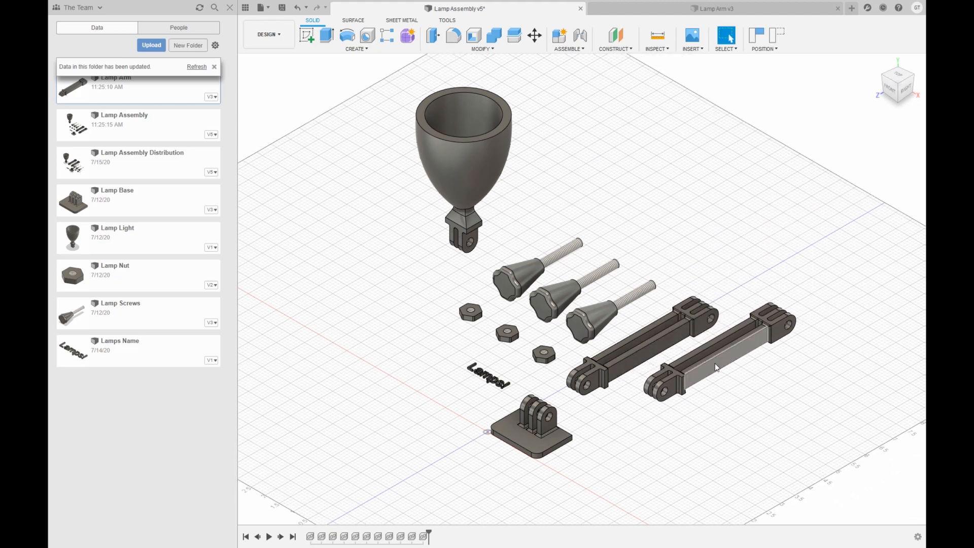
pyautogui.hotkey('ctrl', 'z')
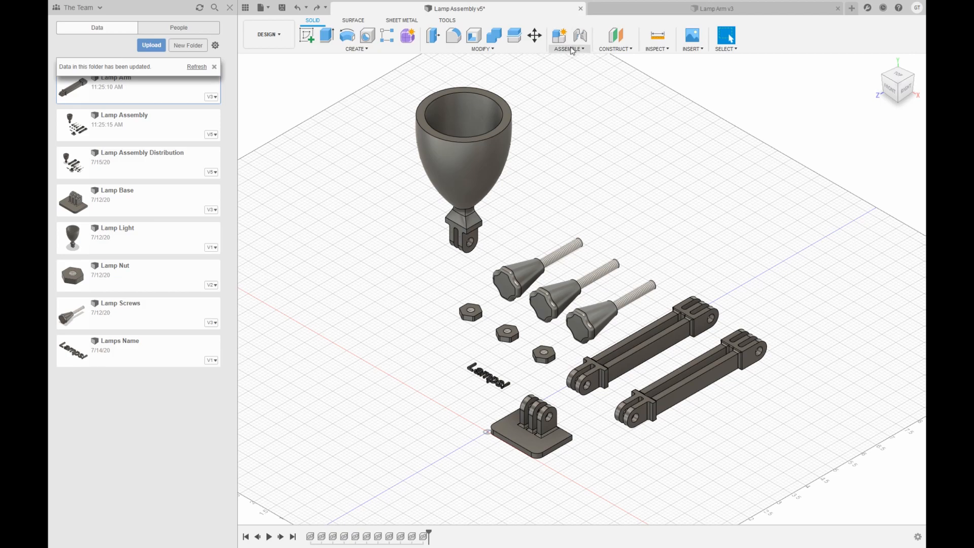
pyautogui.click(571, 48)
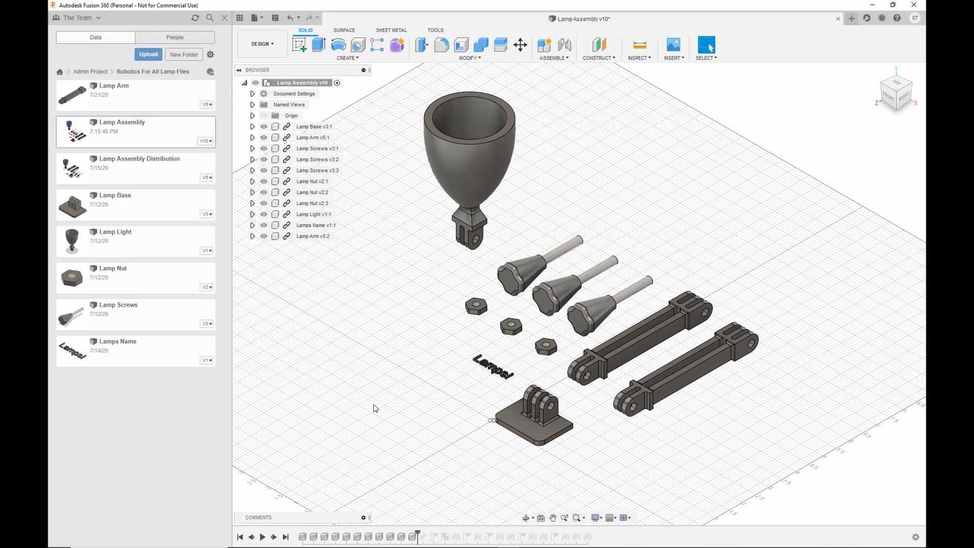
# Step: Ground the Lamp Base component to fix it in place in the assembly
pyautogui.scroll(6, 457, 413)
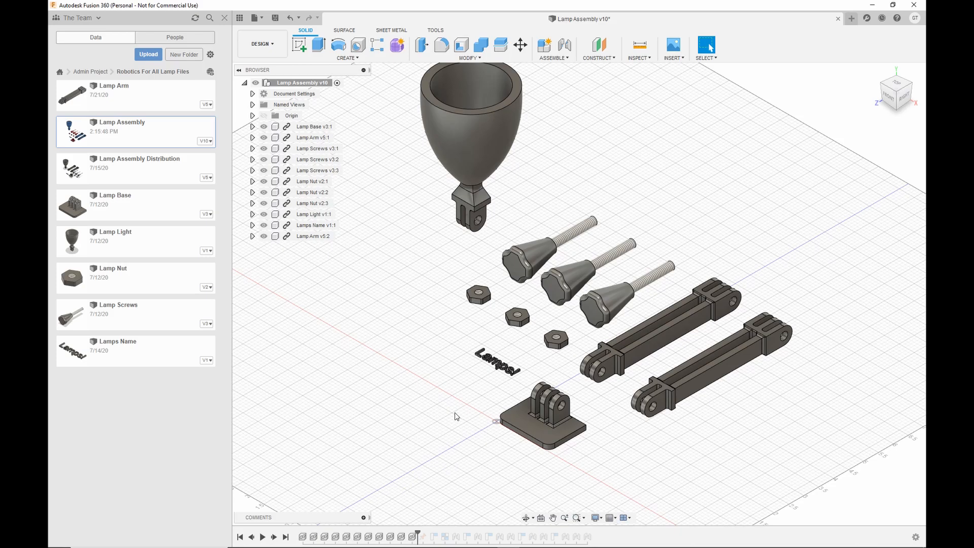
pyautogui.scroll(5, 499, 406)
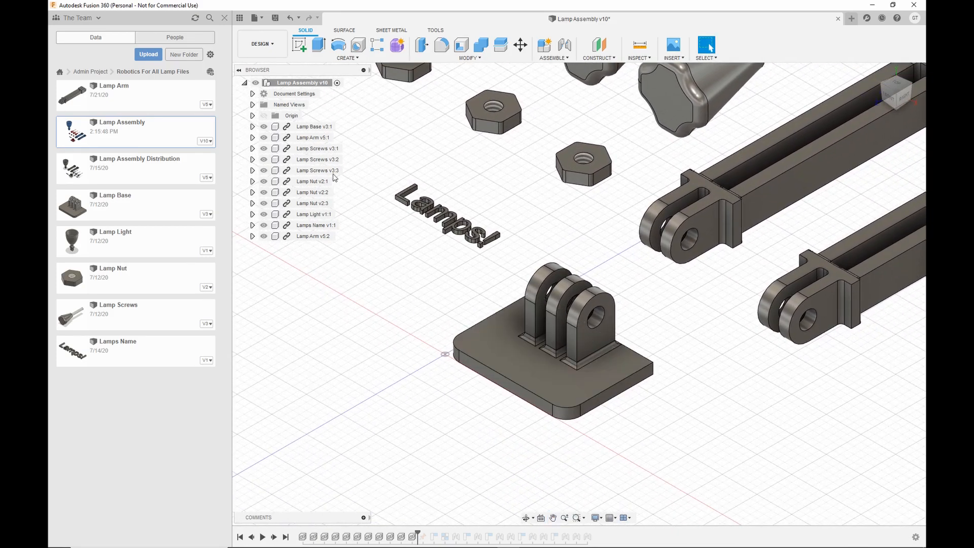
pyautogui.click(301, 127)
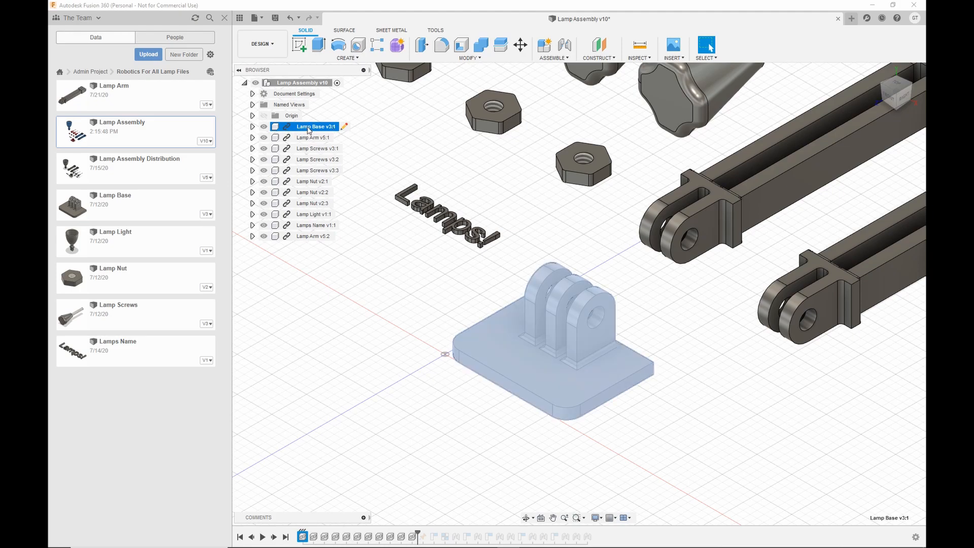
pyautogui.rightClick(309, 130)
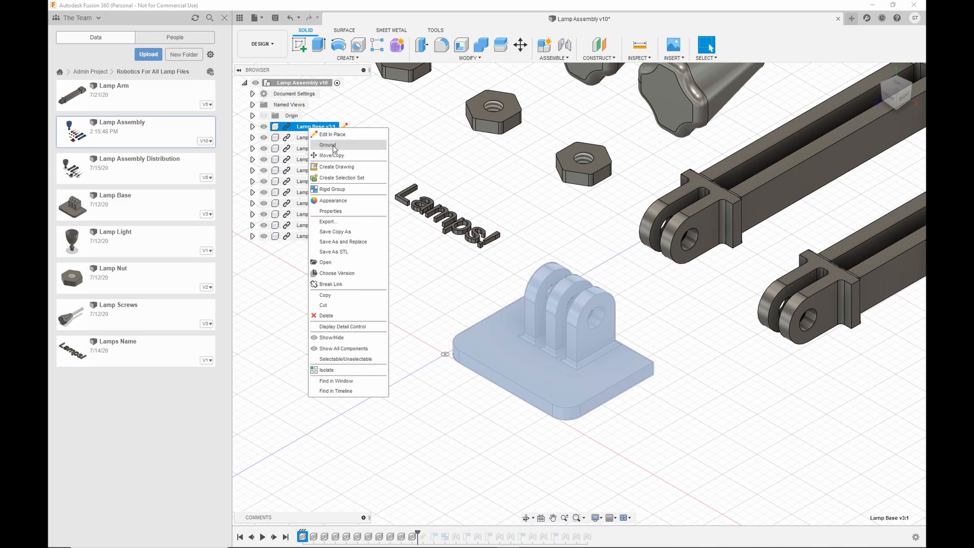
pyautogui.click(515, 350)
pyautogui.moveTo(516, 351)
pyautogui.mouseDown(button='right')
pyautogui.moveTo(498, 337)
pyautogui.moveTo(502, 344)
pyautogui.mouseUp(button='right')
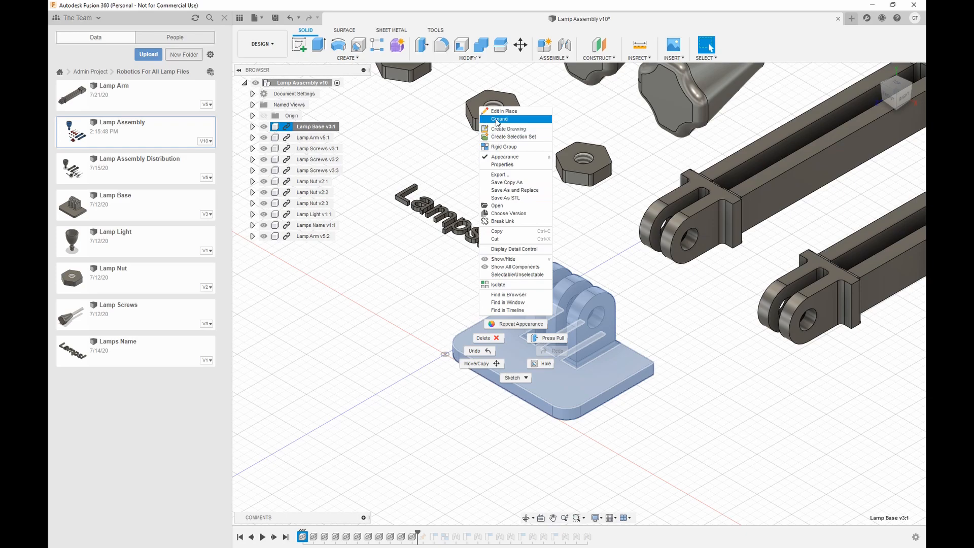
pyautogui.click(497, 120)
pyautogui.click(411, 306)
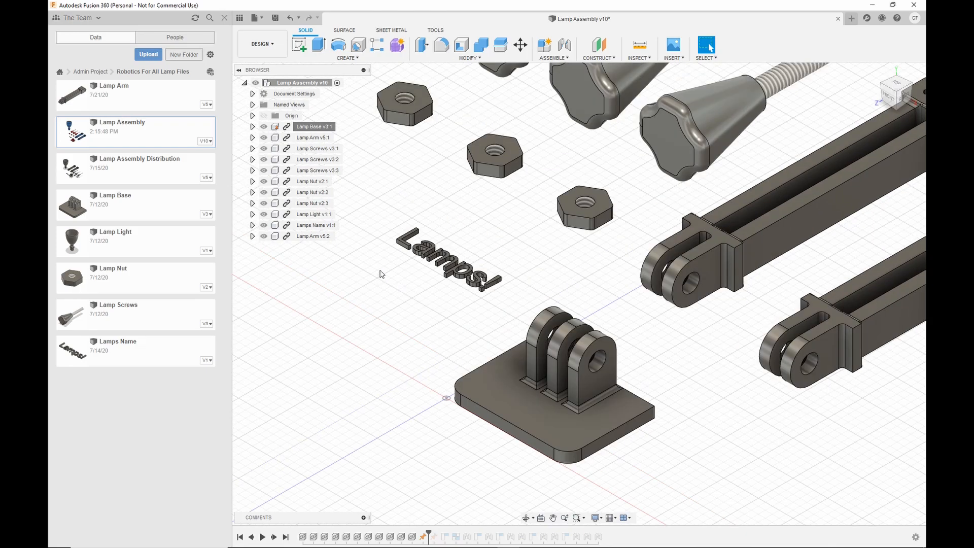
# Step: Move the Lamps Name component, viewed from above, -1.059 in in X and -2.696 in in Z onto the base's free area beside the lugs
pyautogui.moveTo(376, 211)
pyautogui.mouseDown()
pyautogui.moveTo(517, 312)
pyautogui.moveTo(507, 312)
pyautogui.mouseUp()
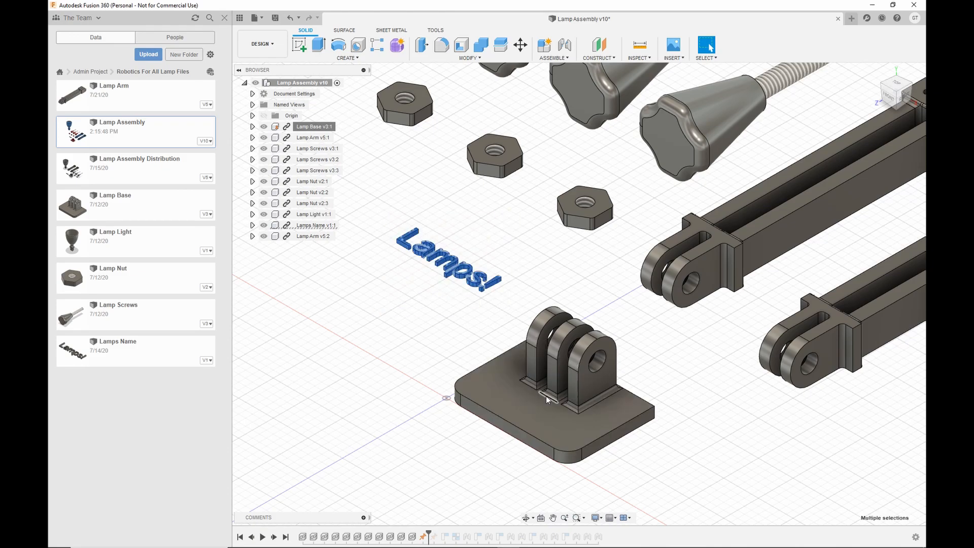
pyautogui.click(899, 87)
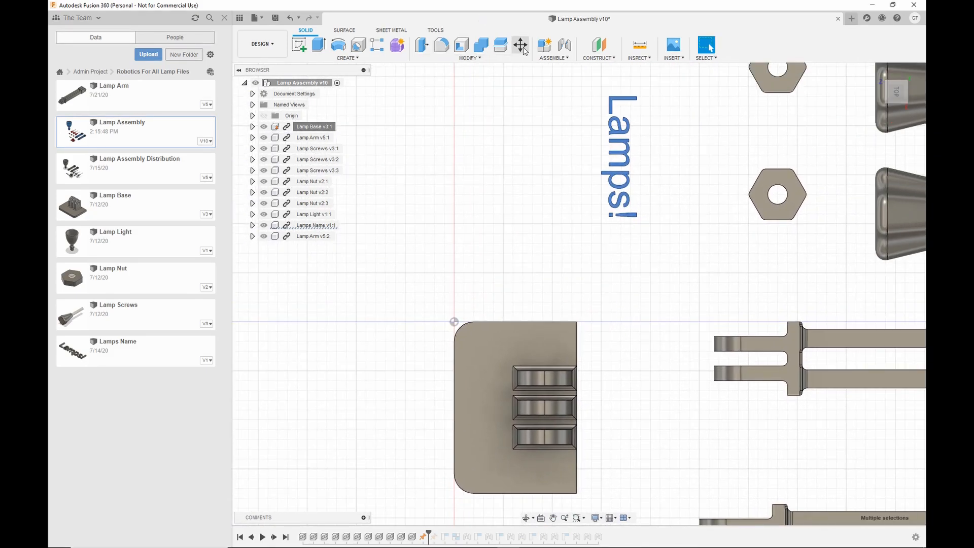
pyautogui.press('m')
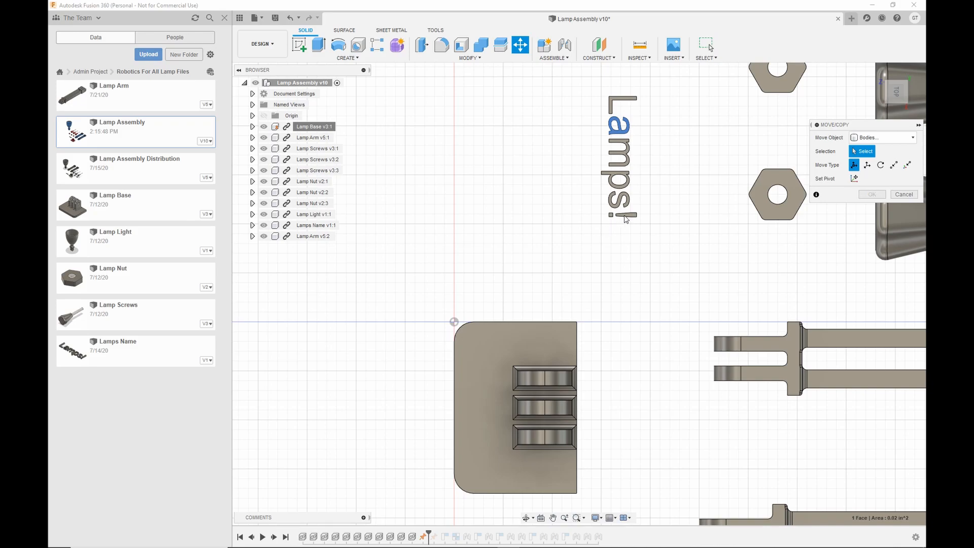
pyautogui.click(883, 138)
pyautogui.click(880, 150)
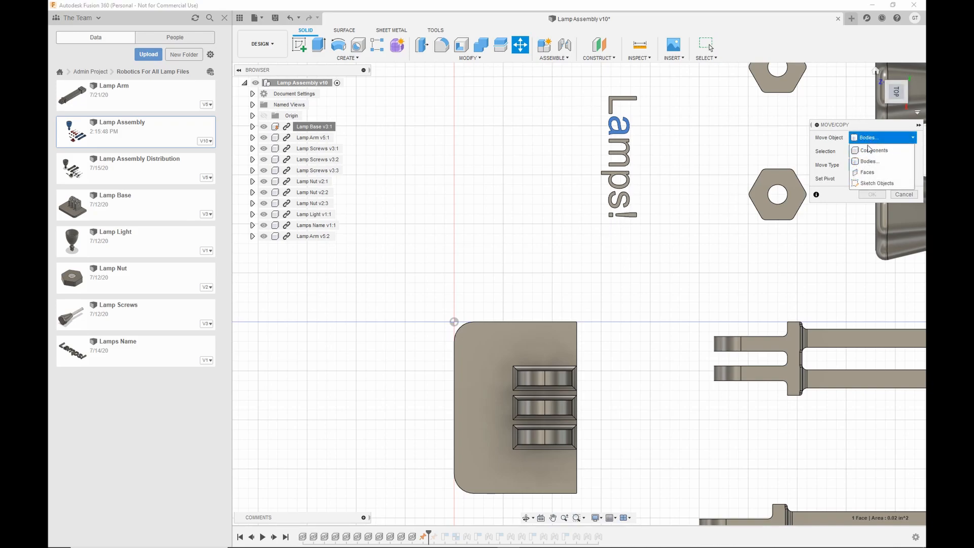
pyautogui.click(617, 133)
pyautogui.moveTo(614, 111); pyautogui.dragTo(479, 362)
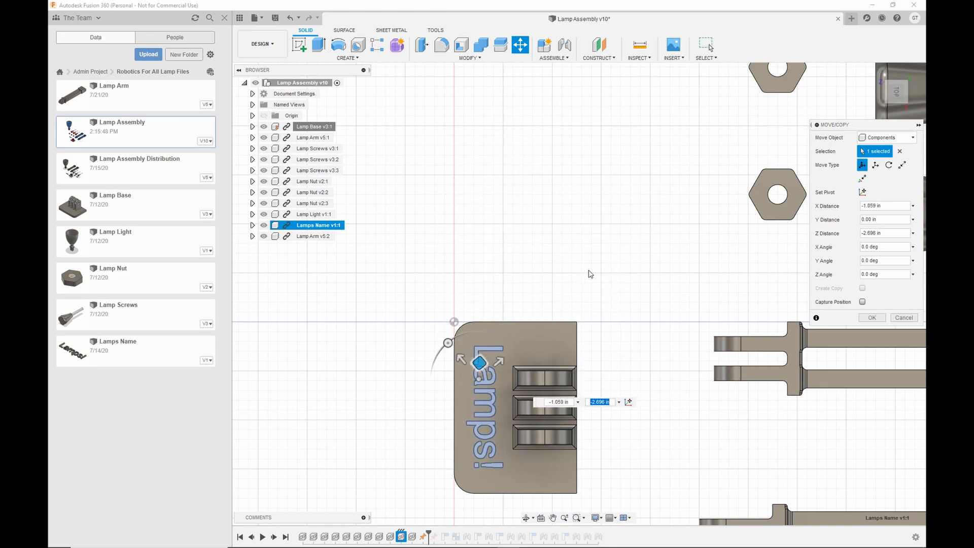
# Step: Raise the Lamps Name component 0.15 in in Y so it rests on the base plate's upper surface
pyautogui.click(881, 96)
pyautogui.click(898, 73)
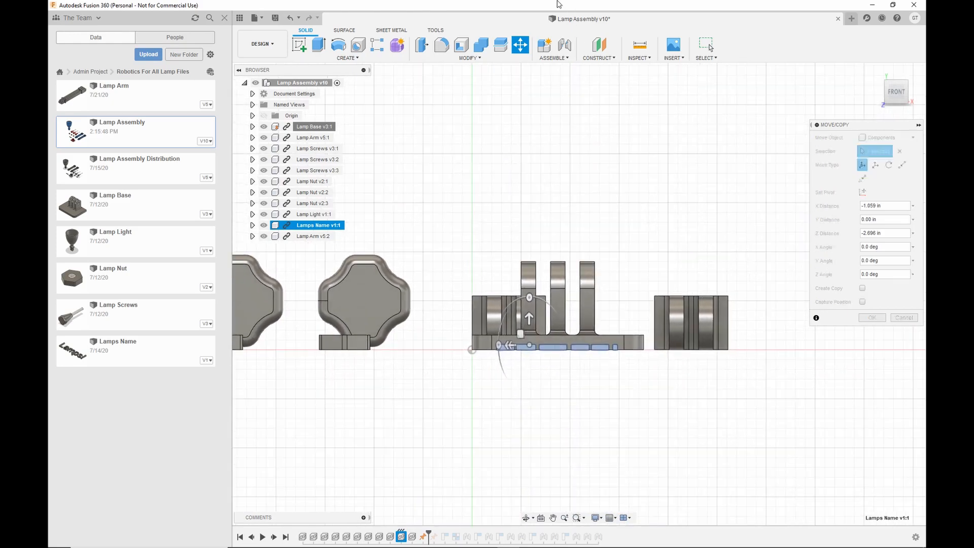
pyautogui.scroll(5, 557, 350)
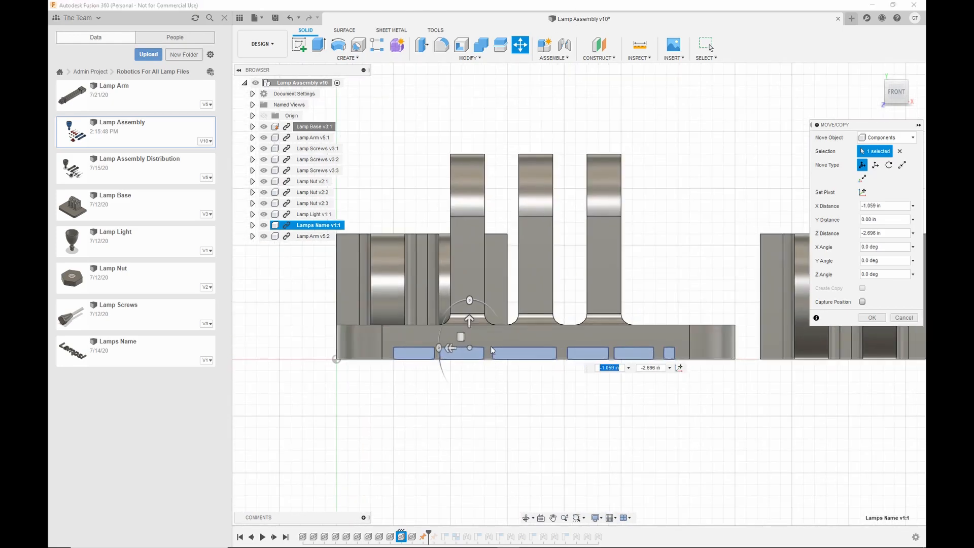
pyautogui.moveTo(470, 320); pyautogui.dragTo(470, 285)
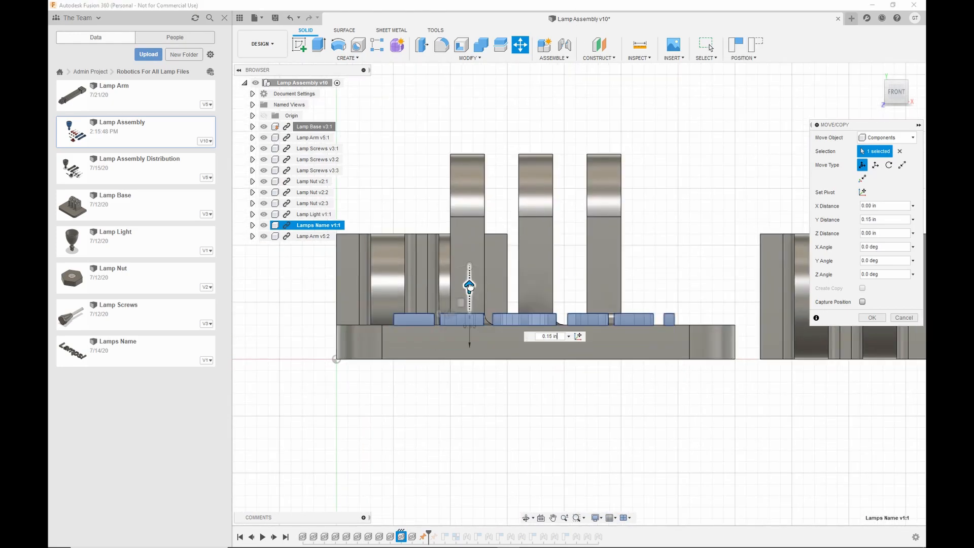
pyautogui.click(872, 317)
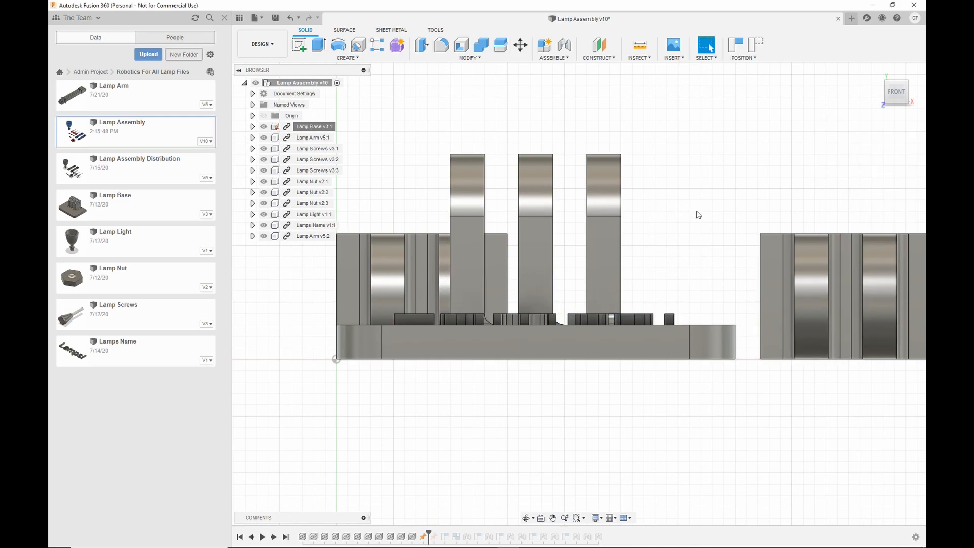
# Step: Try moving the Lamps! lettering freely off the base plate, and undo the move
pyautogui.keyDown('shift'); pyautogui.moveTo(699, 215); pyautogui.dragTo(671, 232, button='middle'); pyautogui.keyUp('shift')
pyautogui.scroll(-5, 670, 231)
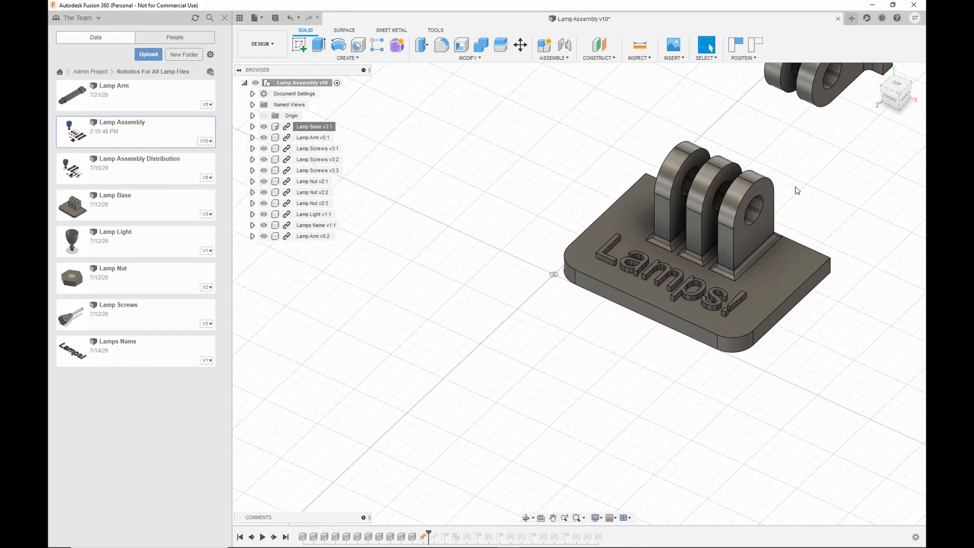
pyautogui.moveTo(744, 226); pyautogui.dragTo(736, 229, button='middle')
pyautogui.moveTo(567, 306); pyautogui.dragTo(441, 212)
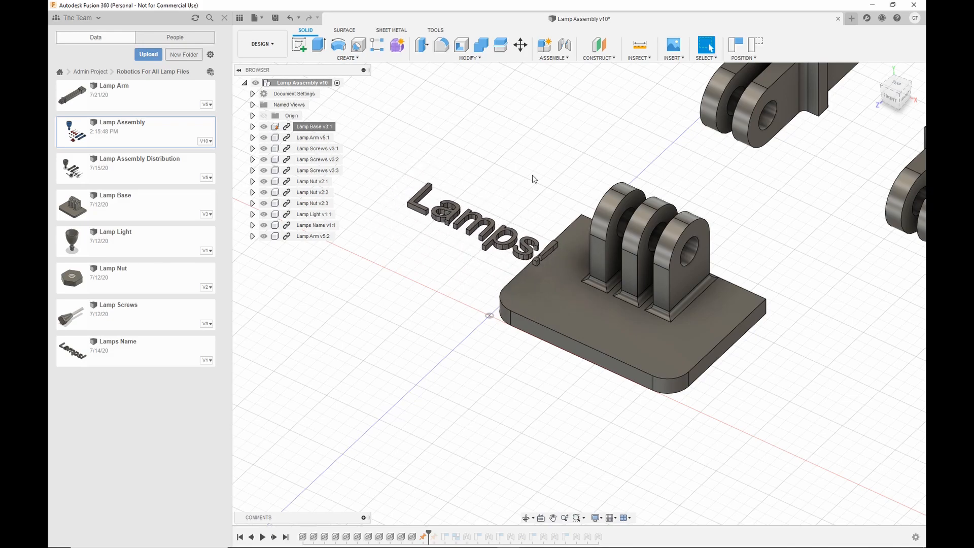
pyautogui.hotkey('ctrl', 'z')
# Step: Capture the moved components' position and create a rigid group of the Lamp Base and Lamps Name components, including child components
pyautogui.moveTo(580, 152); pyautogui.dragTo(512, 231, button='middle')
pyautogui.click(554, 58)
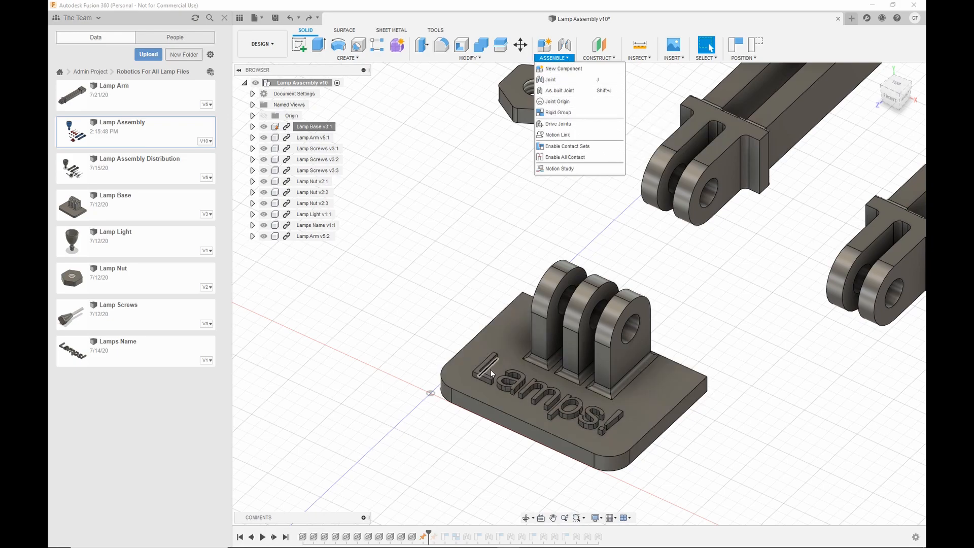
pyautogui.click(563, 117)
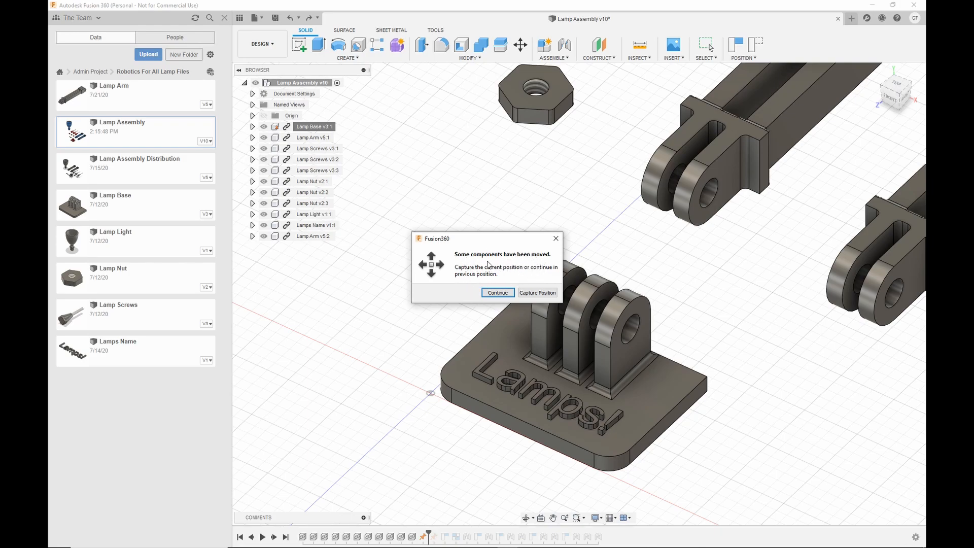
pyautogui.click(537, 293)
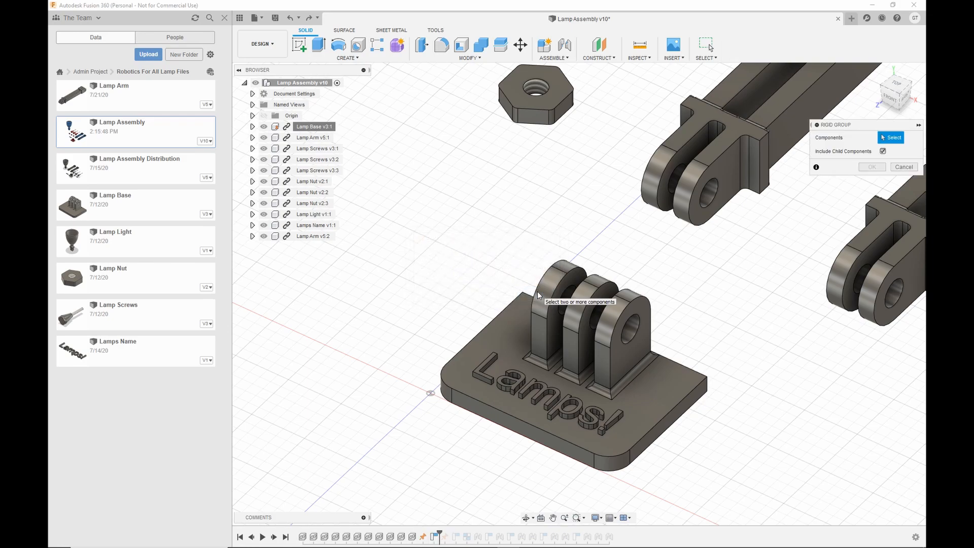
pyautogui.moveTo(505, 267); pyautogui.dragTo(425, 254, button='middle')
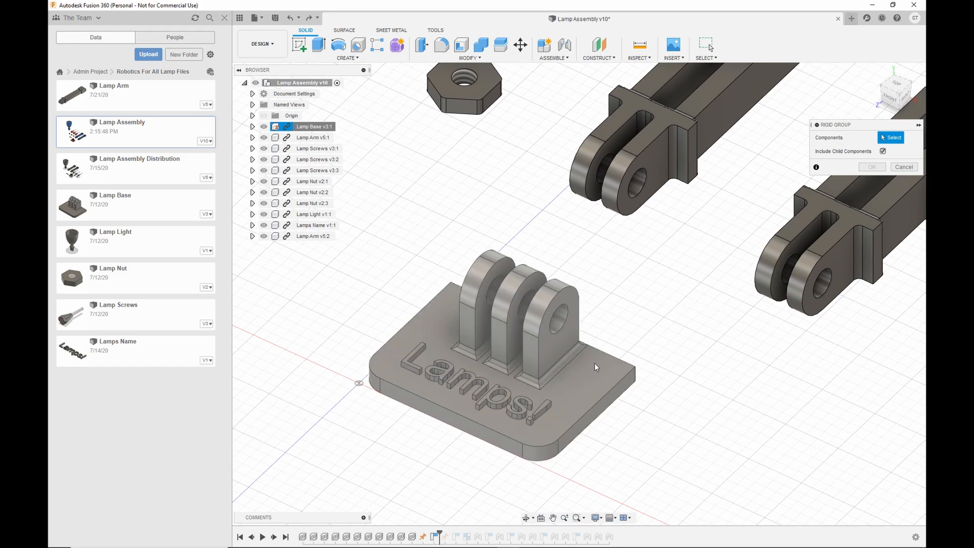
pyautogui.click(590, 375)
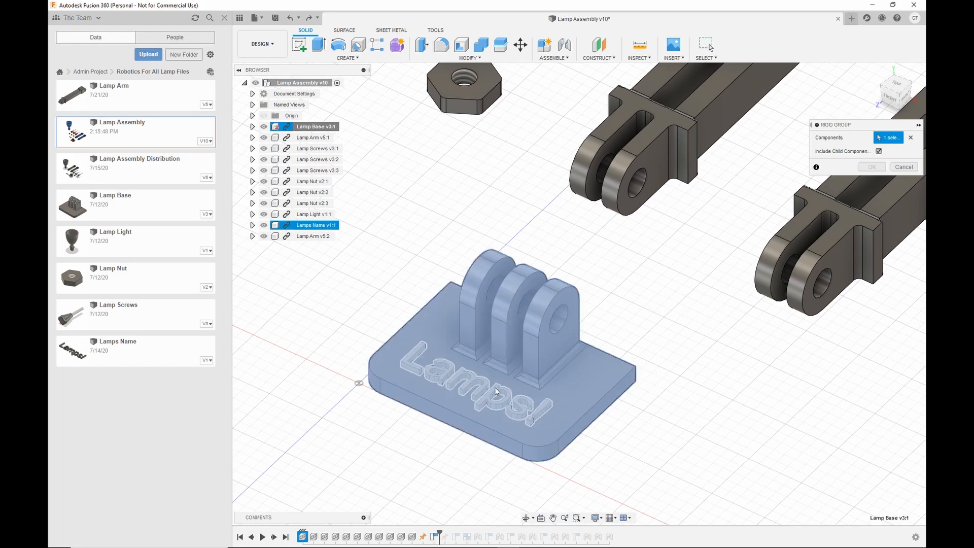
pyautogui.click(476, 393)
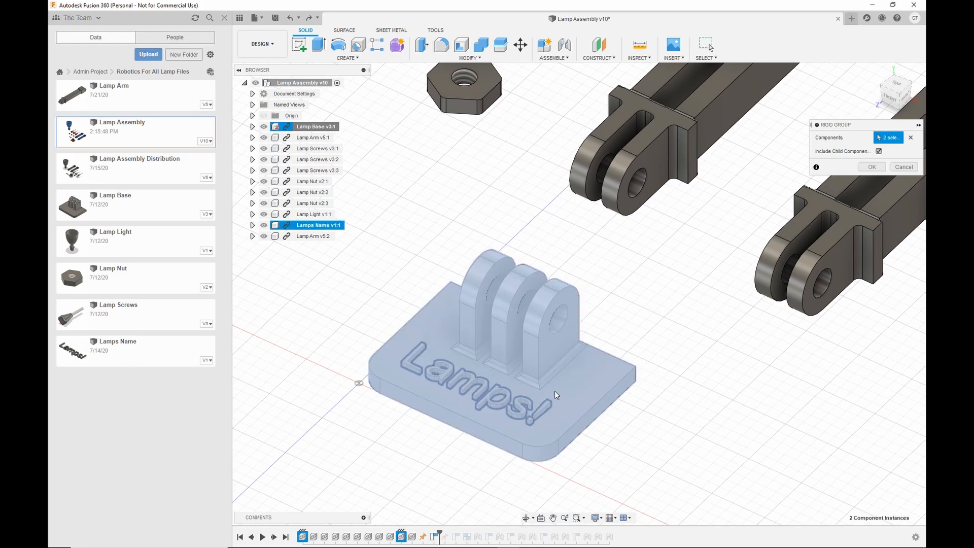
pyautogui.click(871, 167)
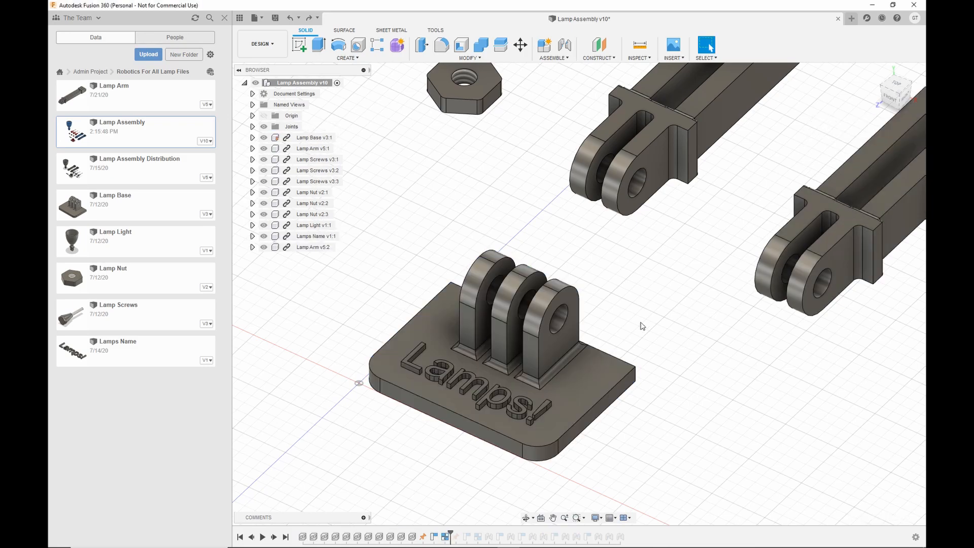
pyautogui.moveTo(621, 337); pyautogui.dragTo(642, 312, button='middle')
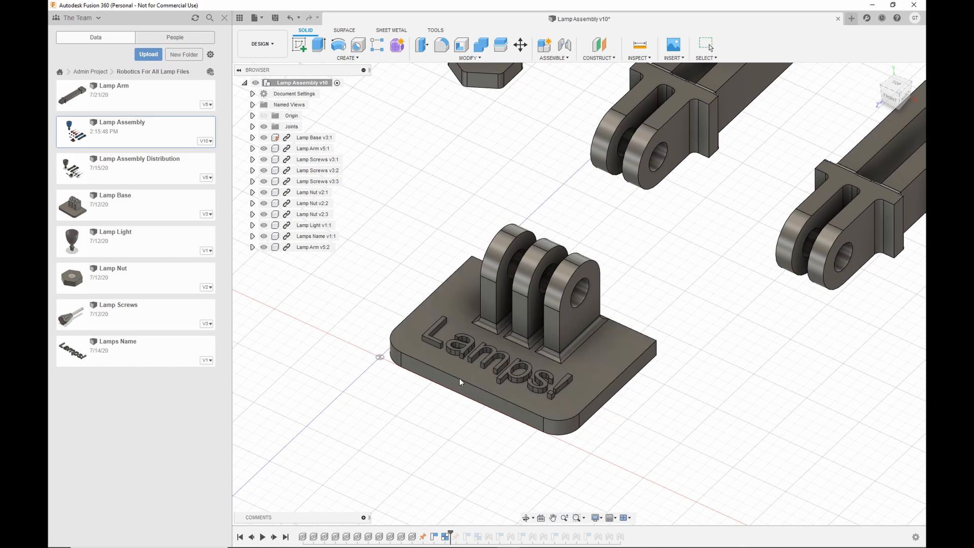
pyautogui.moveTo(681, 293); pyautogui.dragTo(709, 256, button='middle')
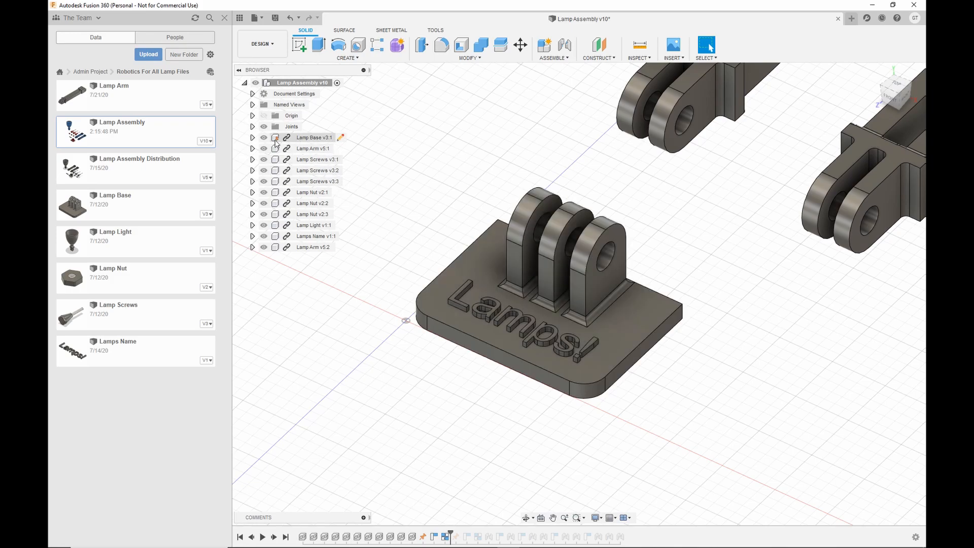
pyautogui.click(275, 138)
pyautogui.click(275, 138)
pyautogui.click(275, 138)
pyautogui.click(276, 138)
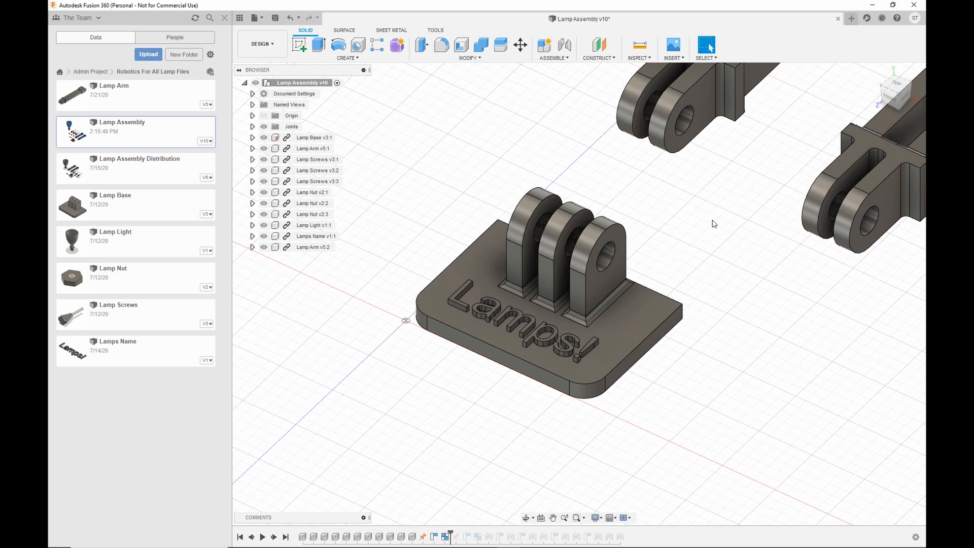
# Step: Joint the outer fork hole of the Lamp Arm nearer the nuts to the hole on the inner face of the base's lug beside the exclamation mark
pyautogui.moveTo(675, 226); pyautogui.dragTo(671, 232, button='middle')
pyautogui.scroll(-5, 570, 260)
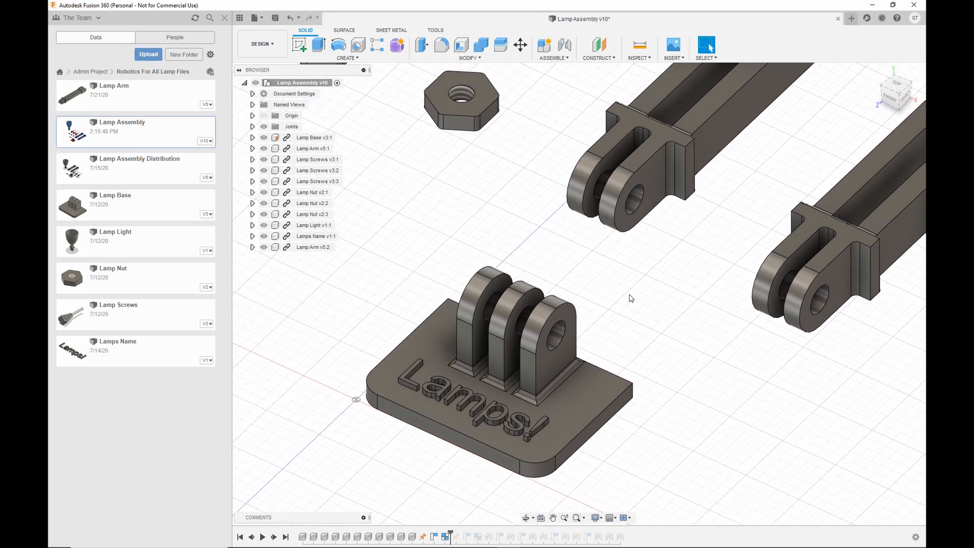
pyautogui.moveTo(575, 272); pyautogui.dragTo(537, 294, button='middle')
pyautogui.scroll(3, 607, 320)
pyautogui.scroll(1, 608, 324)
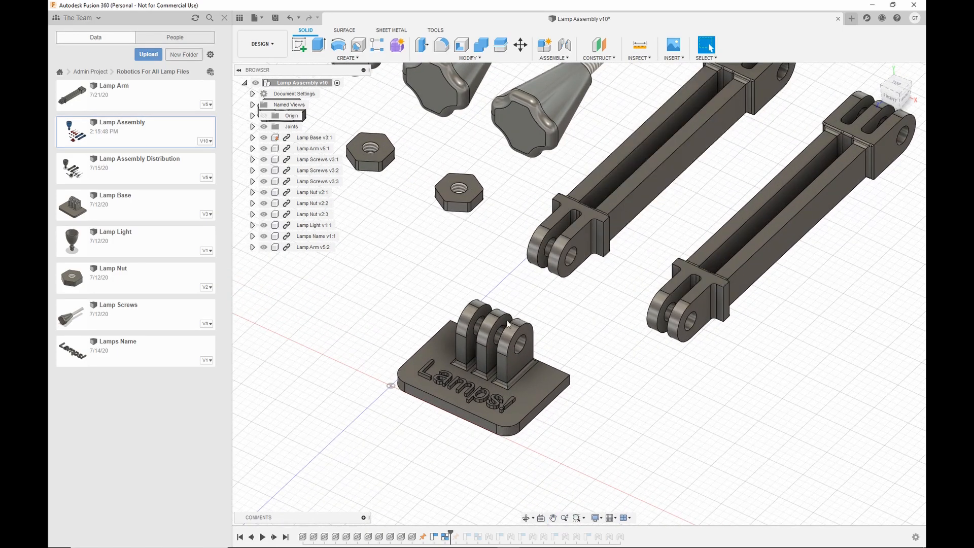
pyautogui.scroll(2, 480, 279)
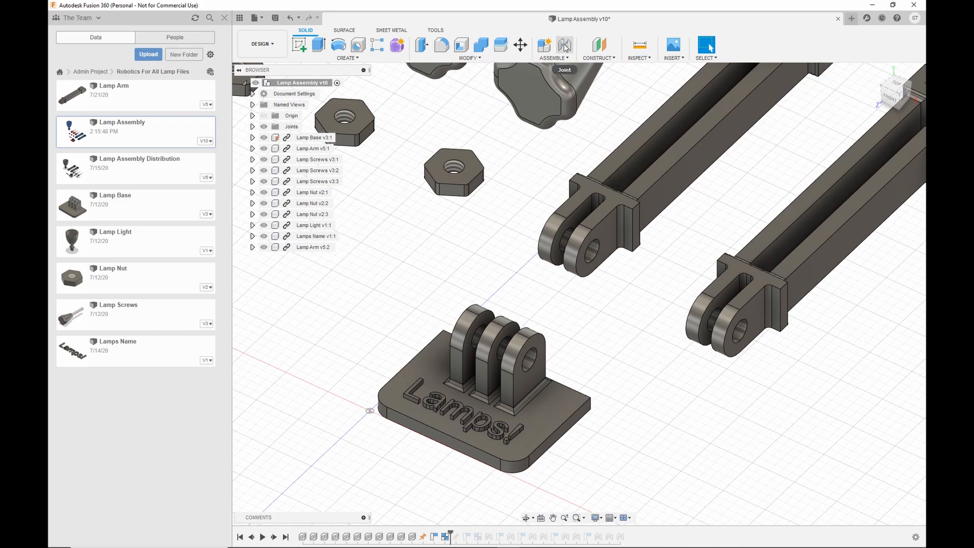
pyautogui.click(565, 47)
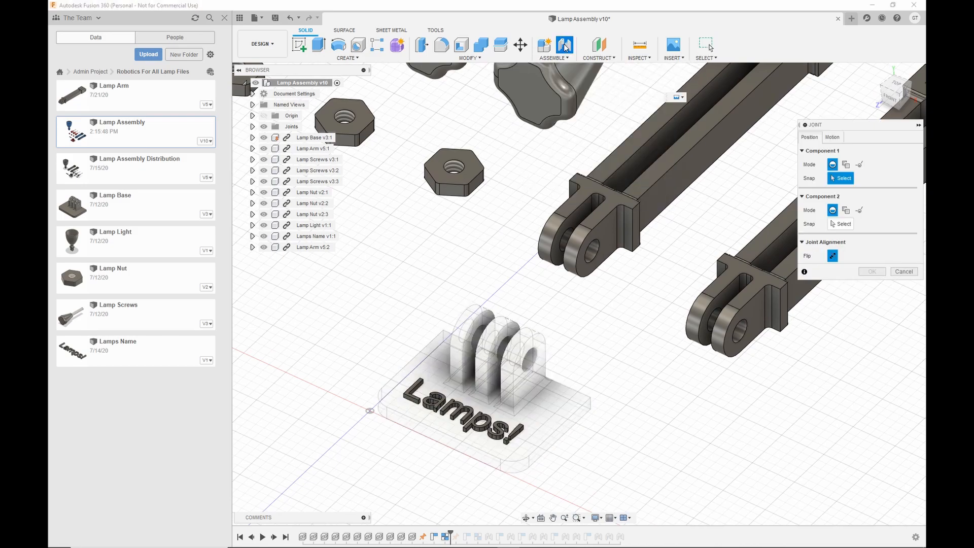
pyautogui.moveTo(614, 297); pyautogui.dragTo(562, 349, button='middle')
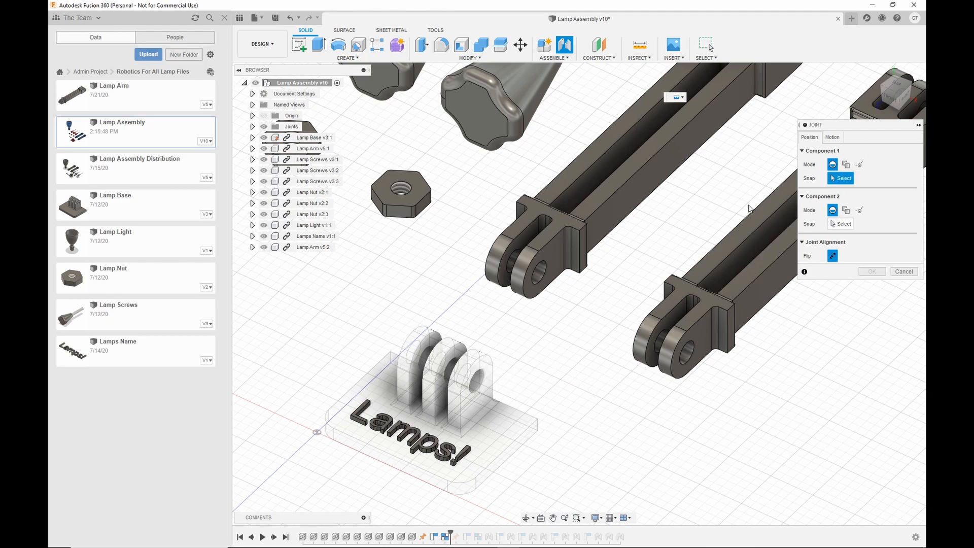
pyautogui.scroll(4, 590, 315)
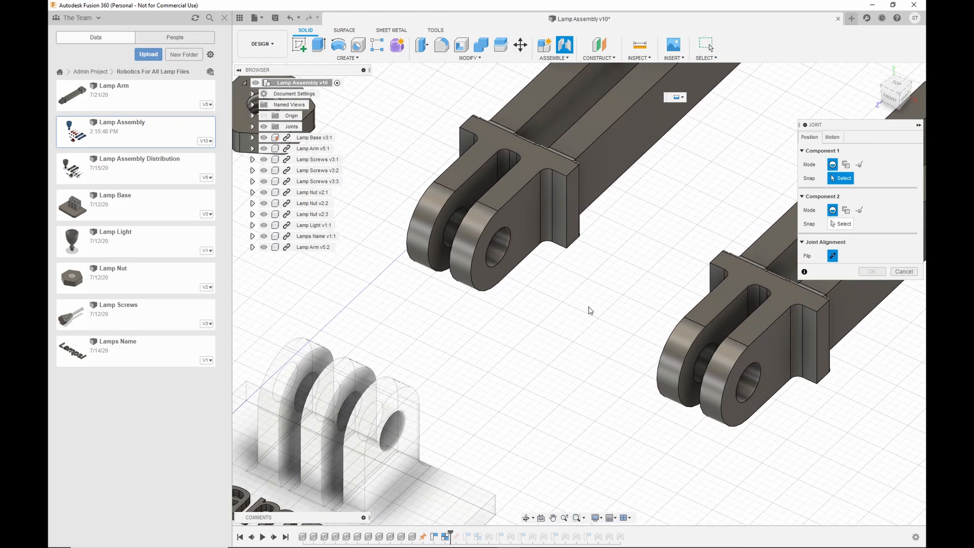
pyautogui.moveTo(588, 315); pyautogui.dragTo(567, 315, button='middle')
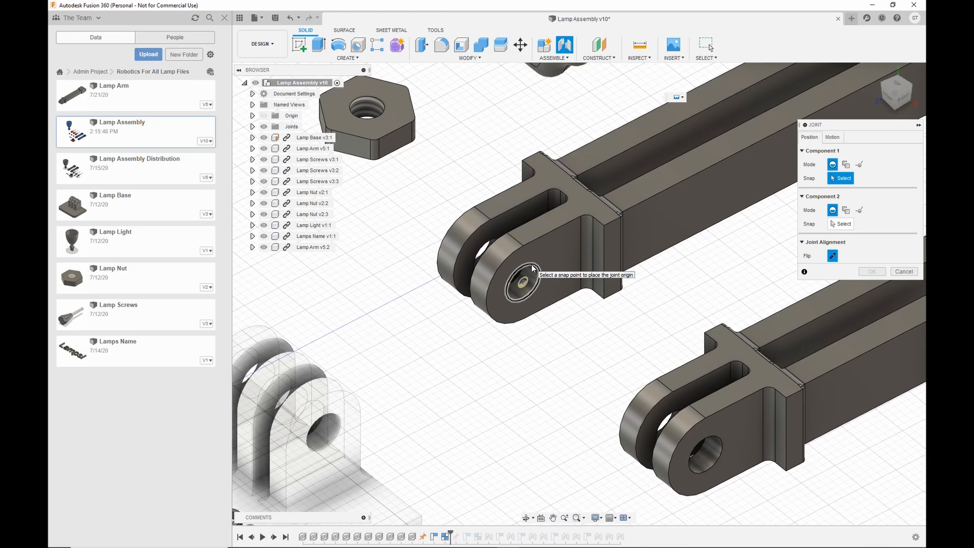
pyautogui.click(532, 269)
pyautogui.keyDown('shift'); pyautogui.moveTo(532, 269); pyautogui.dragTo(554, 265, button='middle'); pyautogui.keyUp('shift')
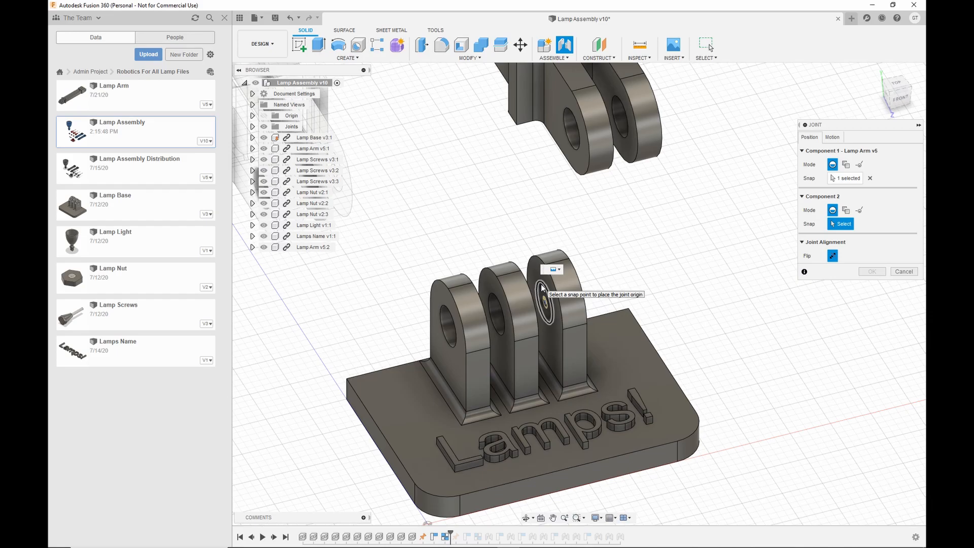
pyautogui.click(542, 288)
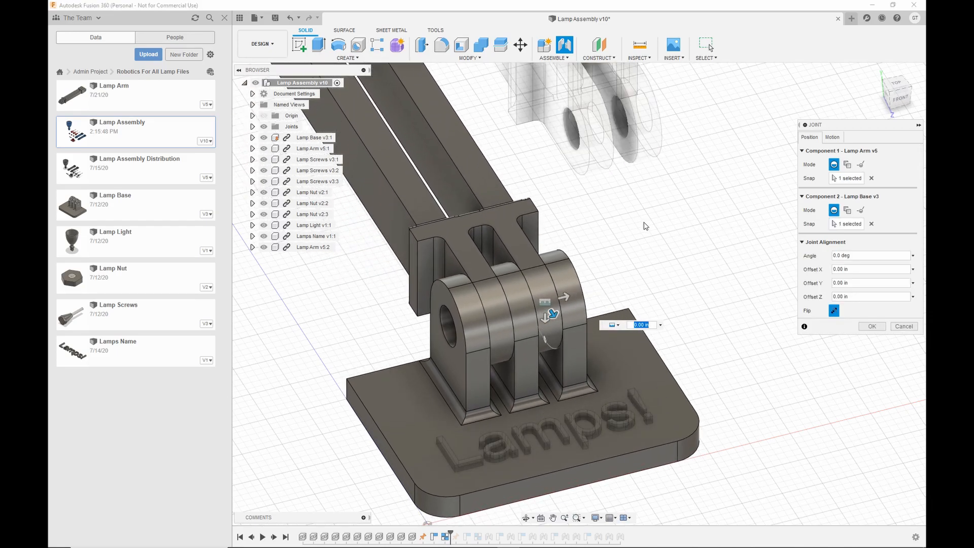
pyautogui.keyDown('shift'); pyautogui.moveTo(642, 225); pyautogui.dragTo(674, 256, button='middle'); pyautogui.keyUp('shift')
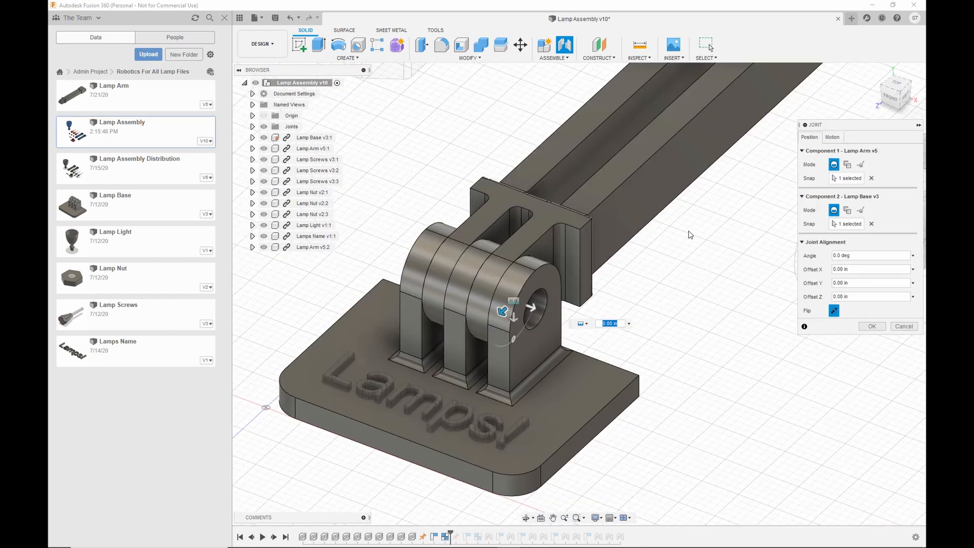
# Step: Set the arm-to-base joint's motion type to Revolute, rotating about the Z axis, and create the joint
pyautogui.click(834, 137)
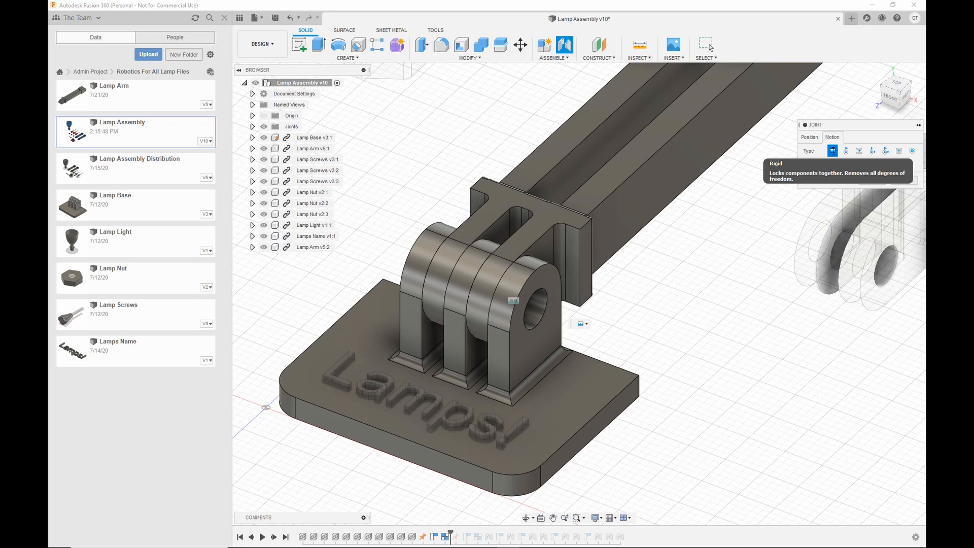
pyautogui.scroll(-5, 634, 287)
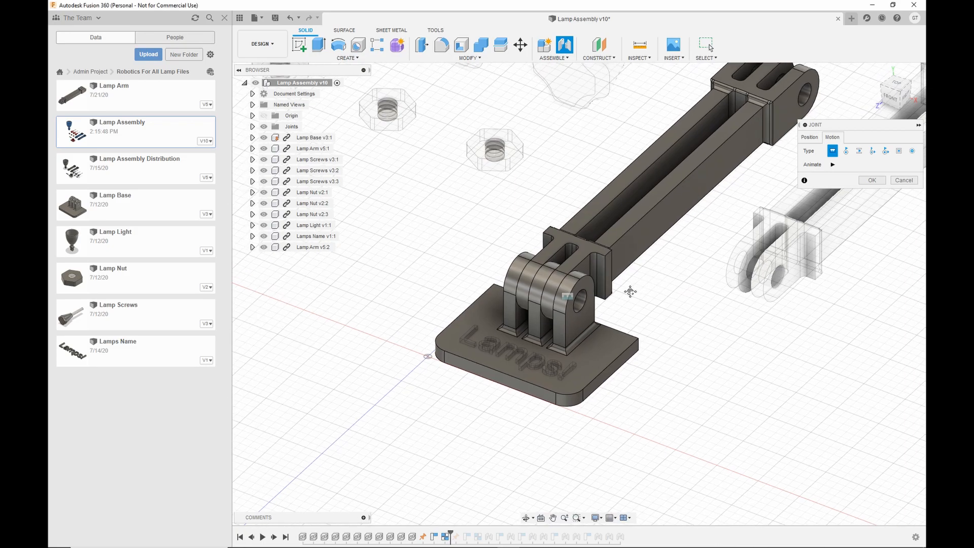
pyautogui.moveTo(633, 290); pyautogui.dragTo(594, 323, button='middle')
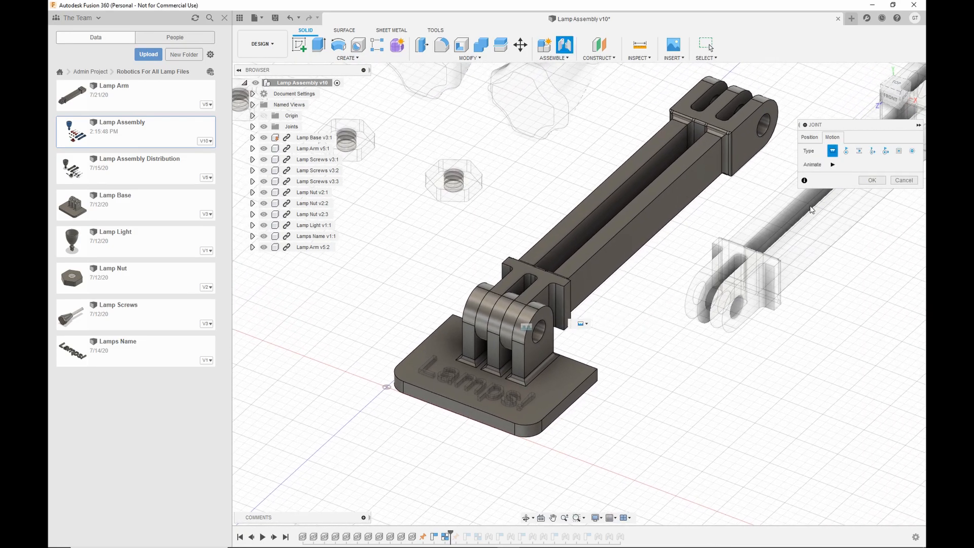
pyautogui.click(845, 151)
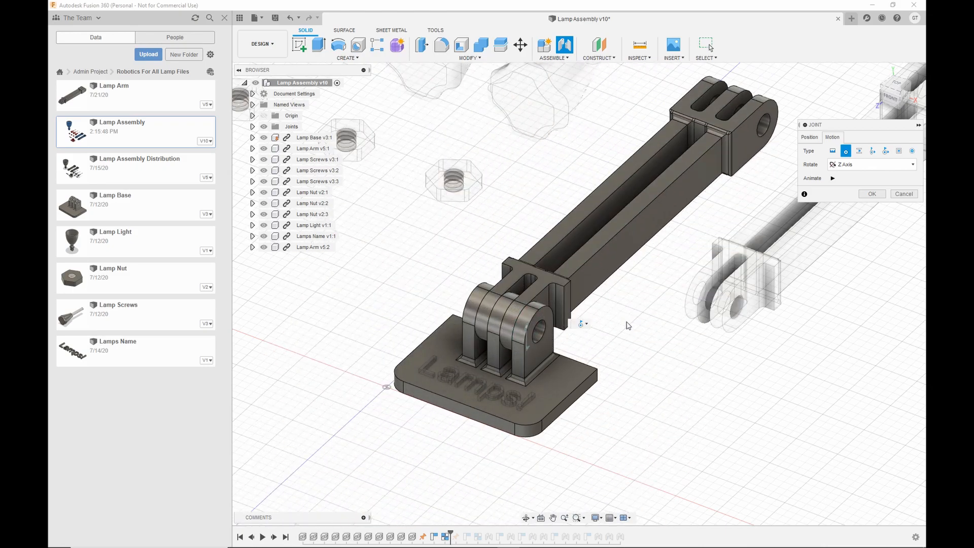
pyautogui.moveTo(609, 327); pyautogui.dragTo(596, 304, button='middle')
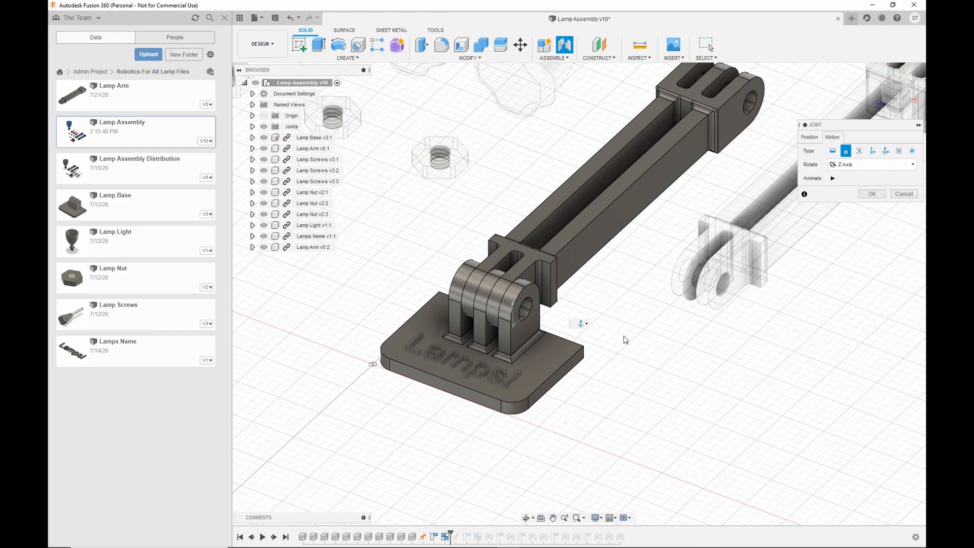
pyautogui.moveTo(603, 296); pyautogui.dragTo(607, 328, button='middle')
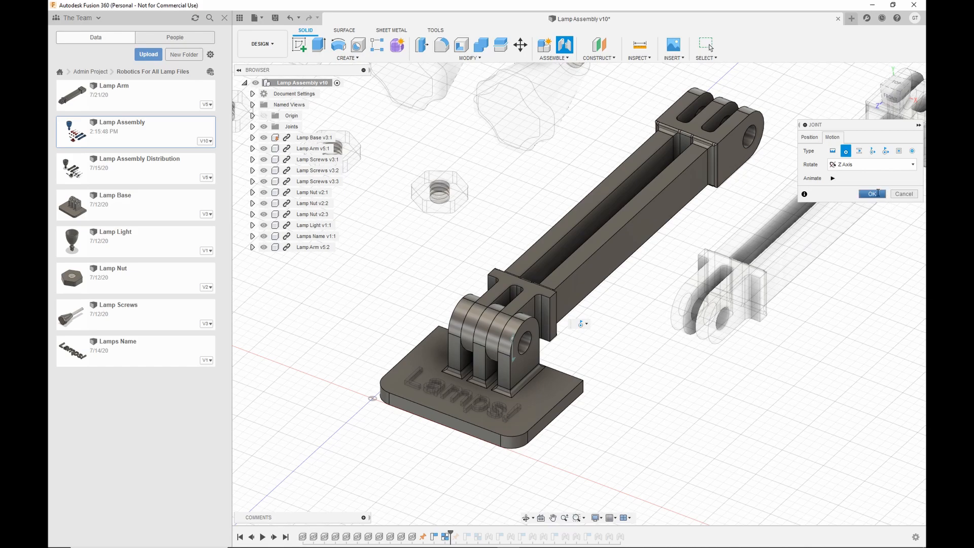
pyautogui.click(872, 194)
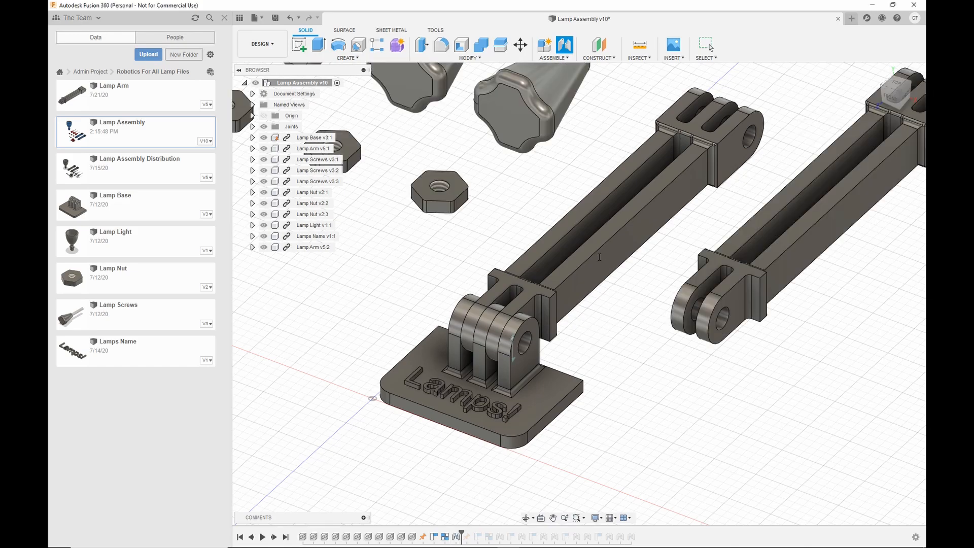
# Step: Swing the jointed lamp arm about the base's lug hole to an inclined, raised position
pyautogui.click(582, 262)
pyautogui.moveTo(594, 272); pyautogui.dragTo(442, 547)
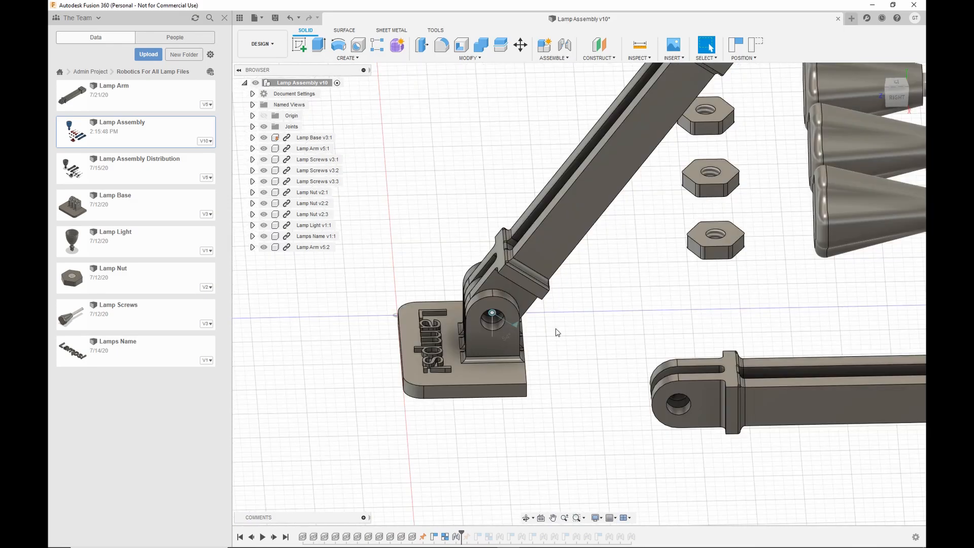
pyautogui.moveTo(556, 332); pyautogui.dragTo(621, 329, button='middle')
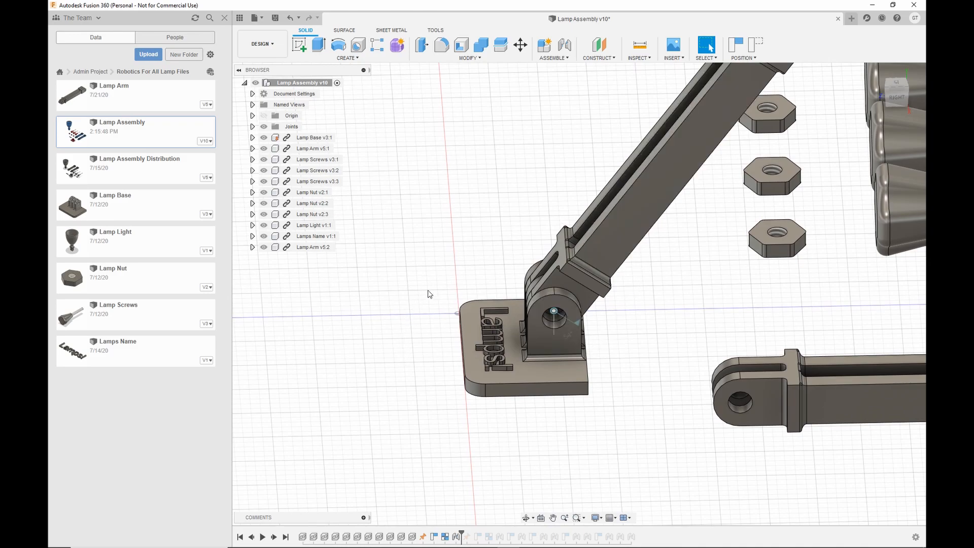
# Step: Limit the arm-to-base revolute joint's rotation to a minimum of -20 deg and a maximum of 185 deg
pyautogui.scroll(2, 606, 382)
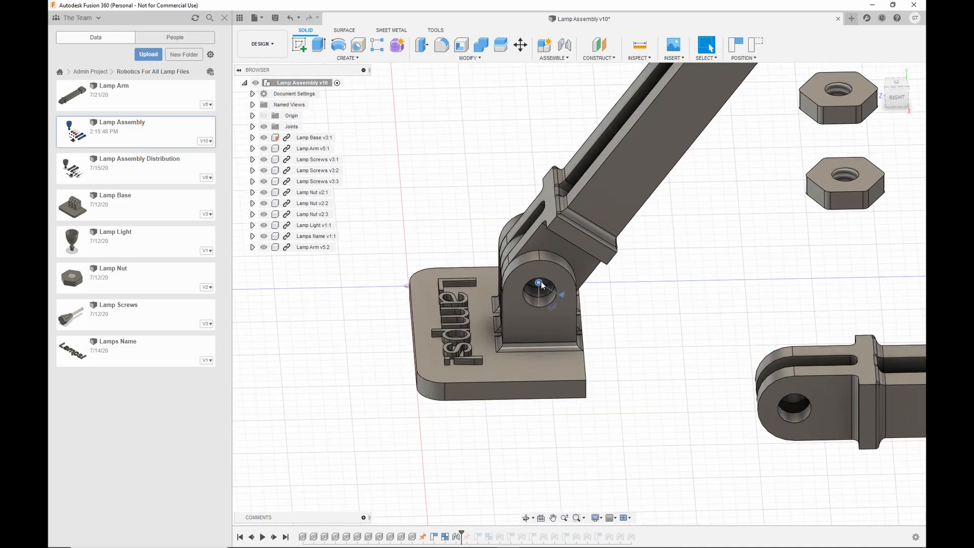
pyautogui.rightClick(541, 285)
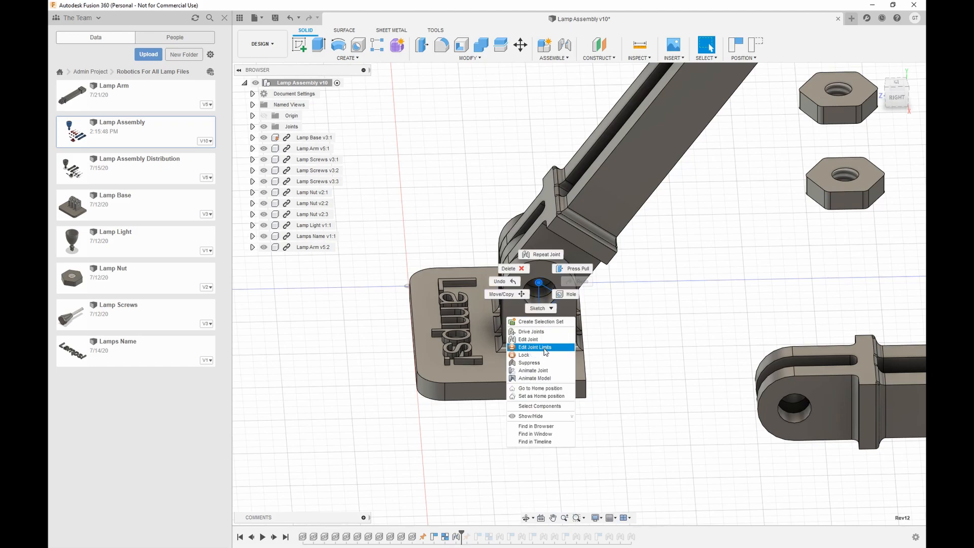
pyautogui.click(470, 424)
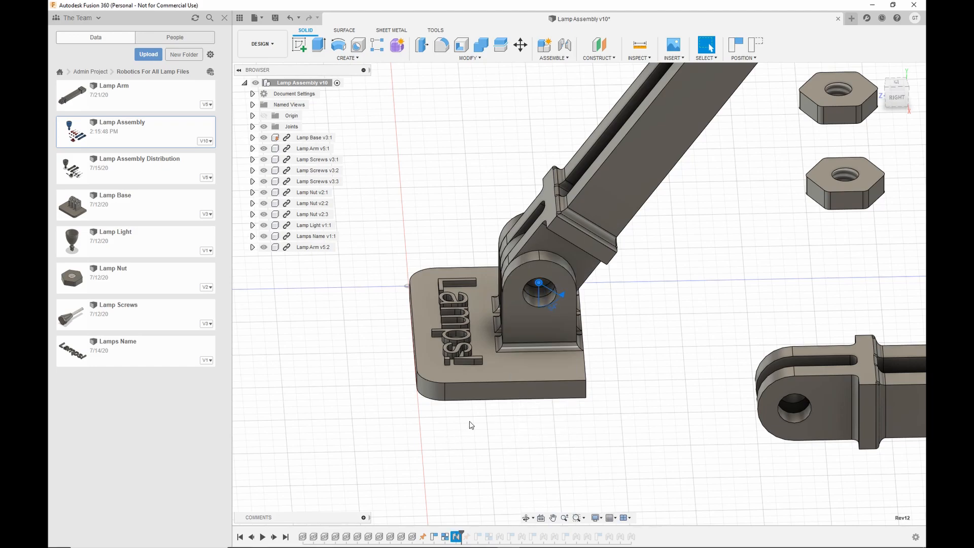
pyautogui.rightClick(458, 537)
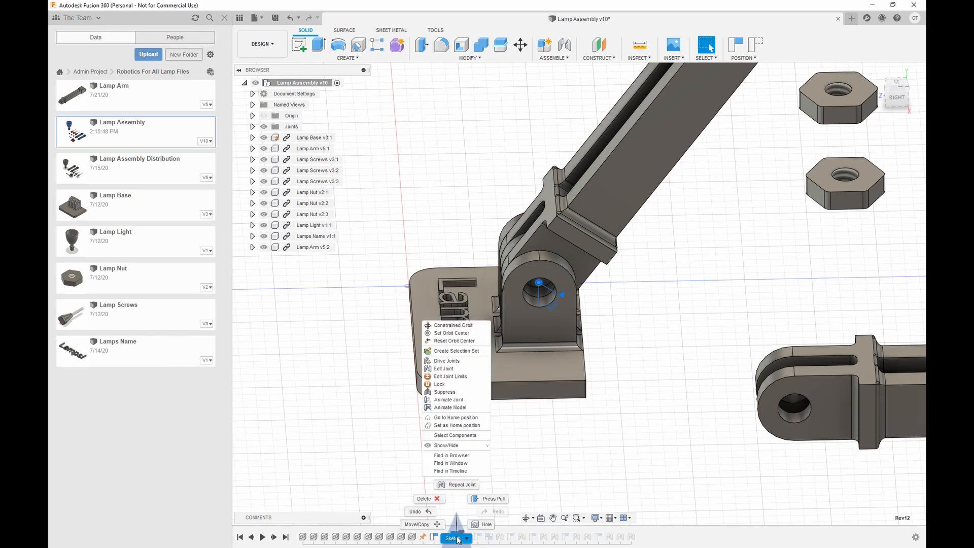
pyautogui.click(441, 377)
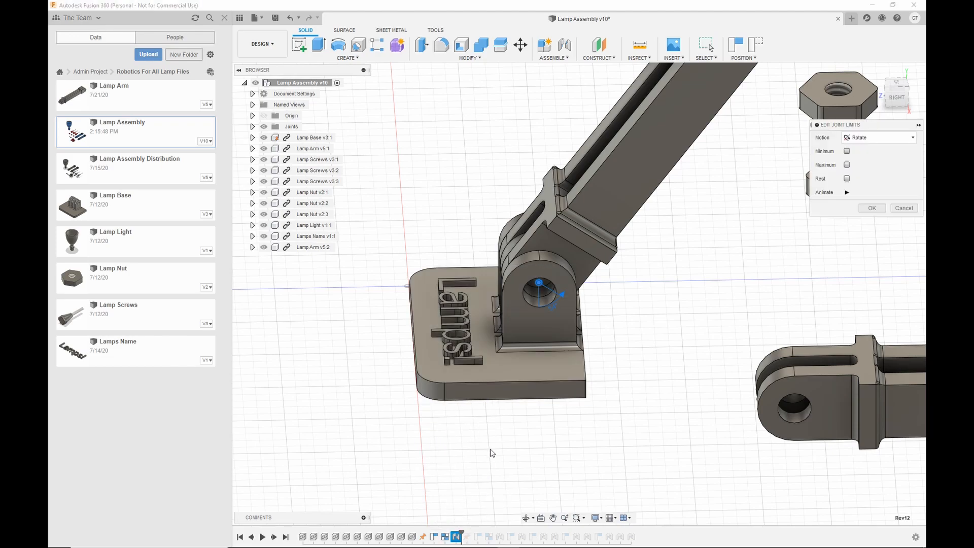
pyautogui.click(846, 151)
pyautogui.click(847, 178)
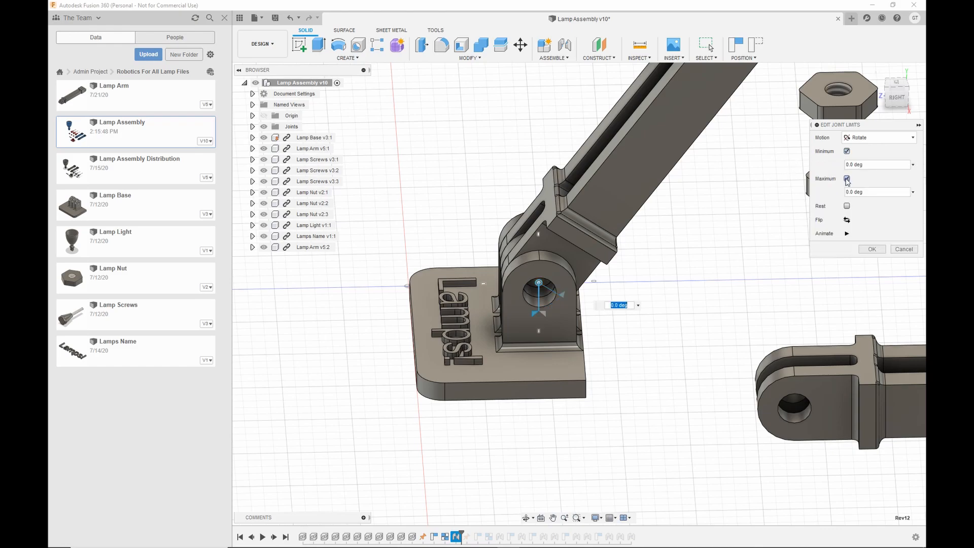
pyautogui.moveTo(544, 314); pyautogui.dragTo(501, 157)
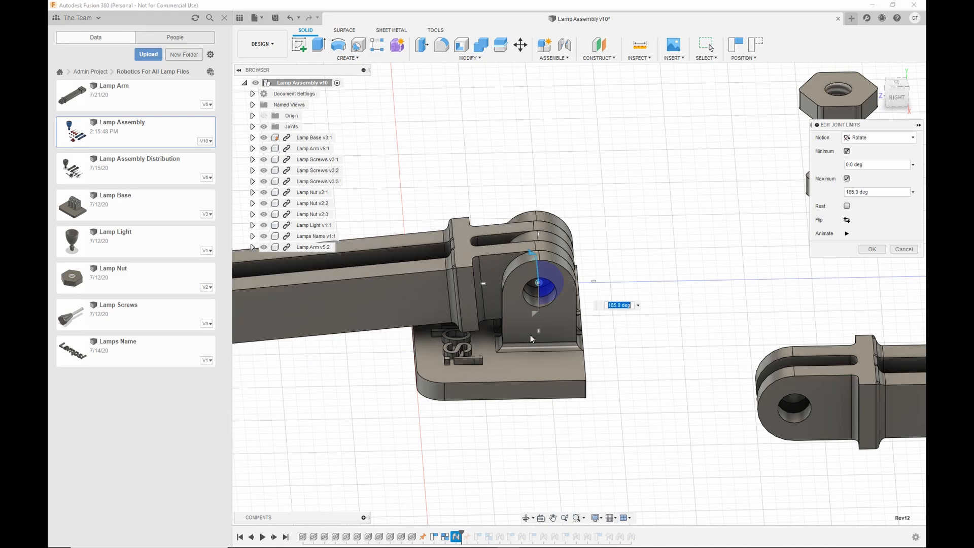
pyautogui.moveTo(535, 313); pyautogui.dragTo(518, 313)
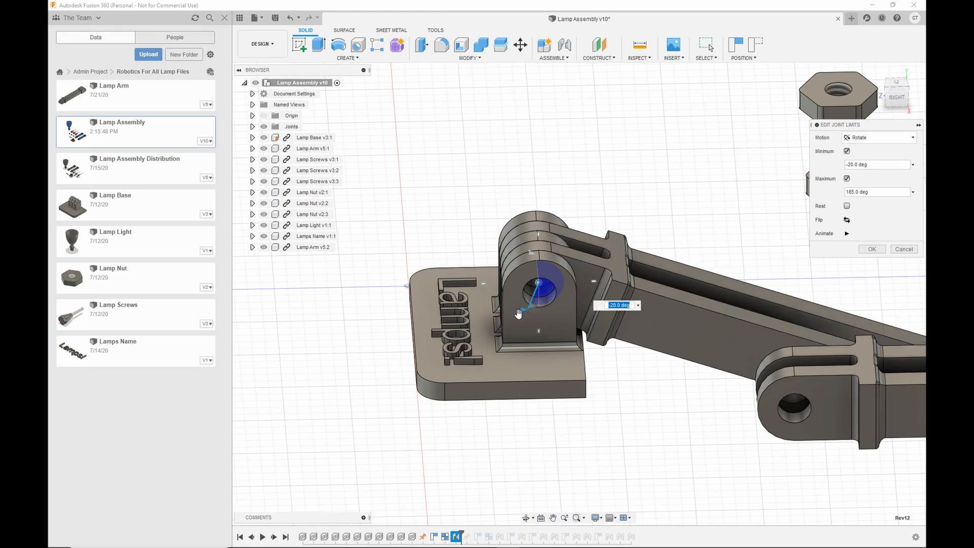
pyautogui.click(873, 251)
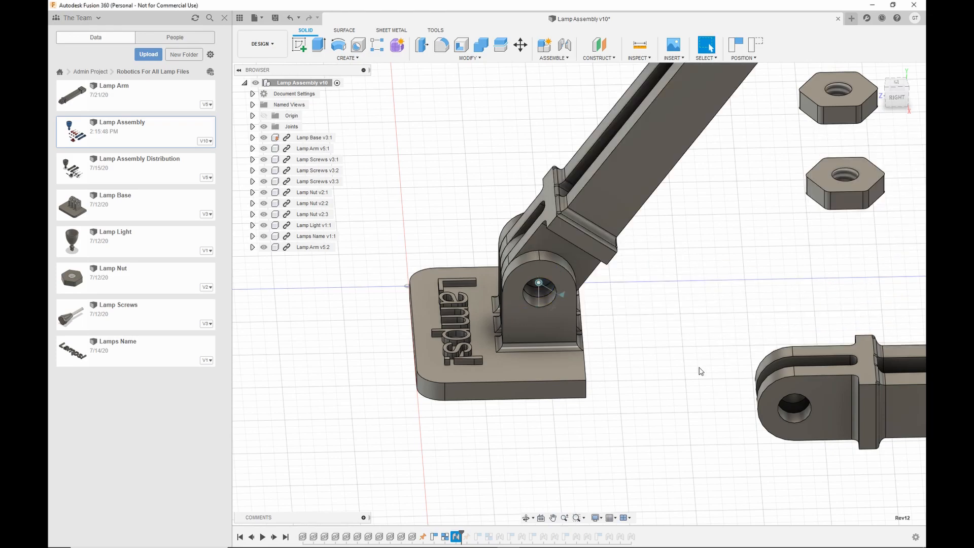
# Step: Swing the jointed lamp arm through its limited range, leaving it in a steep, raised position
pyautogui.moveTo(603, 192); pyautogui.dragTo(621, 215)
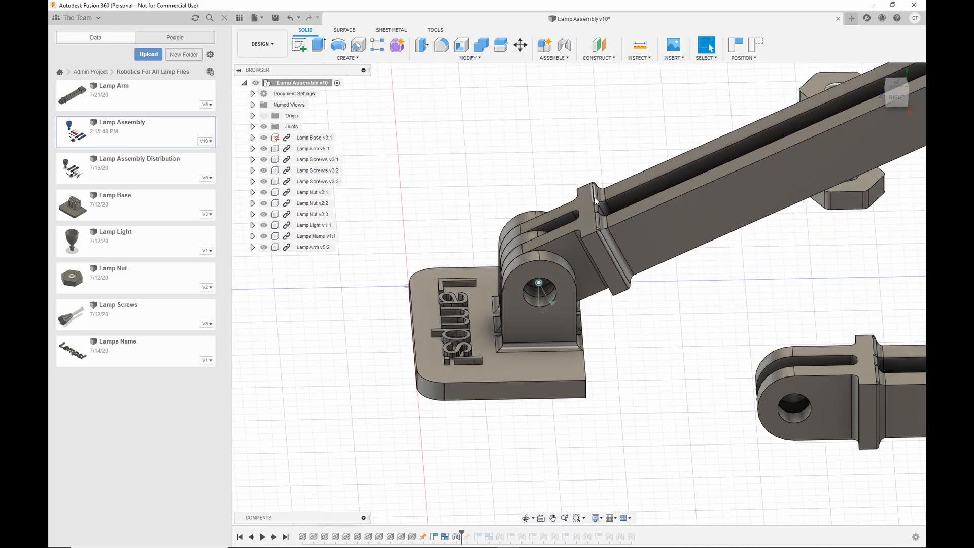
pyautogui.scroll(-3, 619, 292)
pyautogui.moveTo(650, 259); pyautogui.dragTo(648, 239)
pyautogui.moveTo(654, 242); pyautogui.dragTo(474, 320, button='middle')
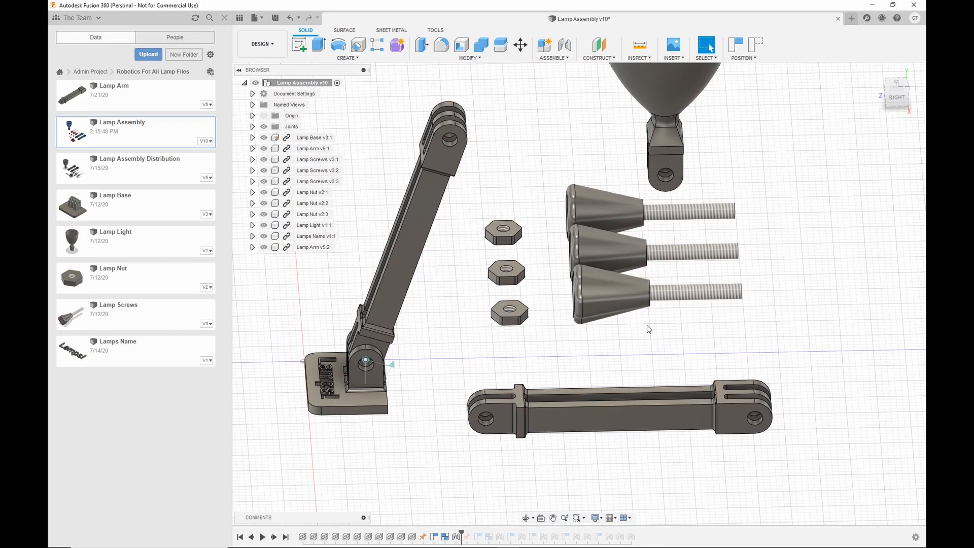
# Step: Capture the arm's position and begin a joint from the Lamp Screw nearest the loose arm, snapping where its thread meets the knob
pyautogui.keyDown('shift'); pyautogui.moveTo(638, 343); pyautogui.dragTo(583, 333, button='middle'); pyautogui.keyUp('shift')
pyautogui.moveTo(477, 266); pyautogui.dragTo(629, 369, button='middle')
pyautogui.scroll(-1, 588, 325)
pyautogui.scroll(3, 589, 325)
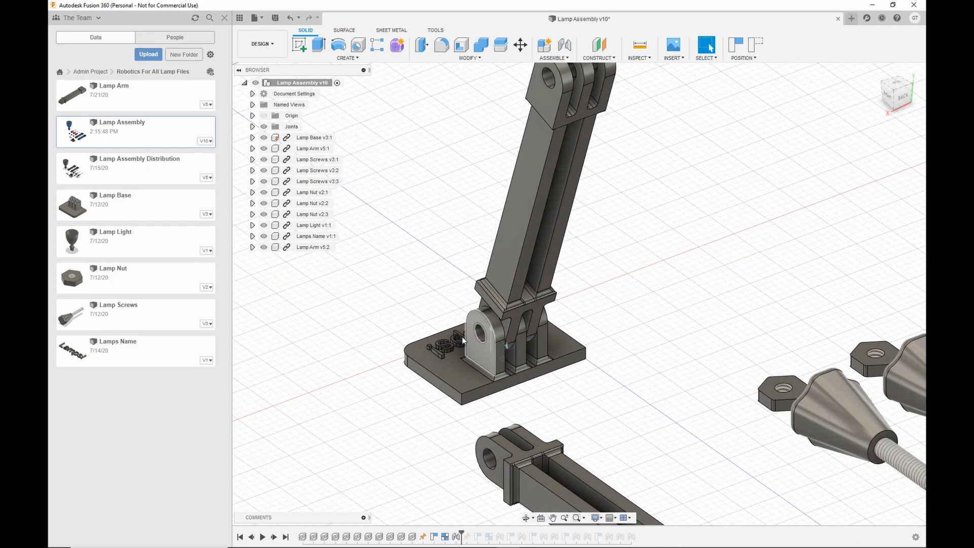
pyautogui.moveTo(655, 346); pyautogui.dragTo(640, 281, button='middle')
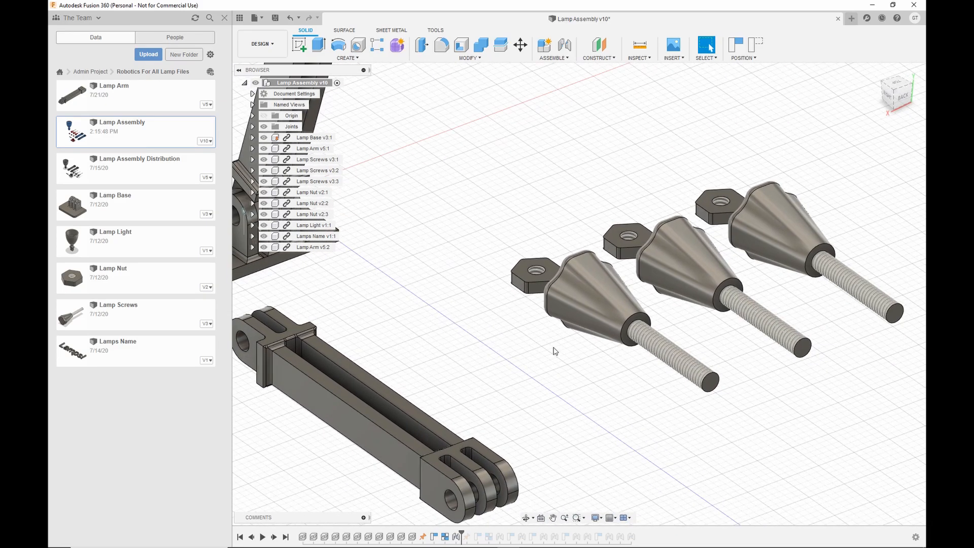
pyautogui.moveTo(555, 348); pyautogui.dragTo(588, 333, button='middle')
pyautogui.press('j')
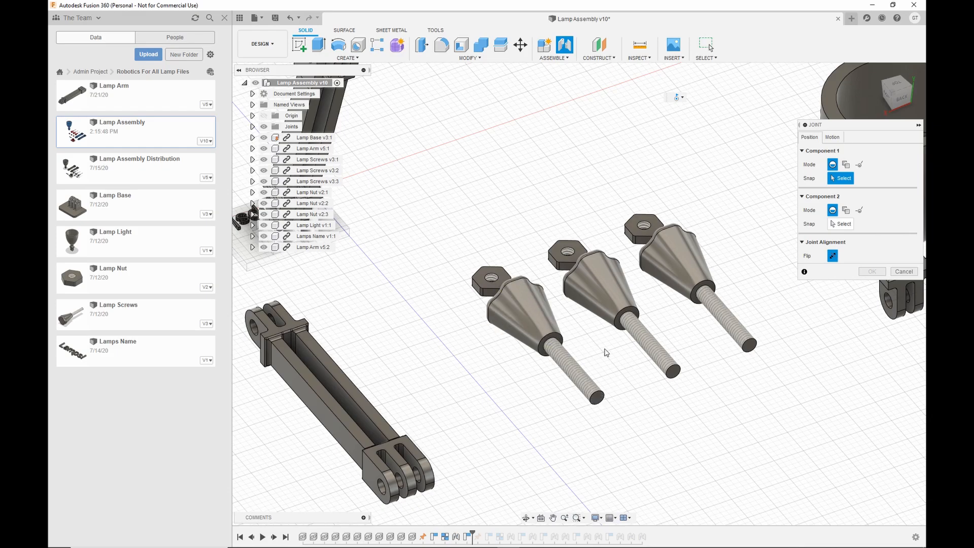
pyautogui.moveTo(515, 321); pyautogui.dragTo(632, 338, button='middle')
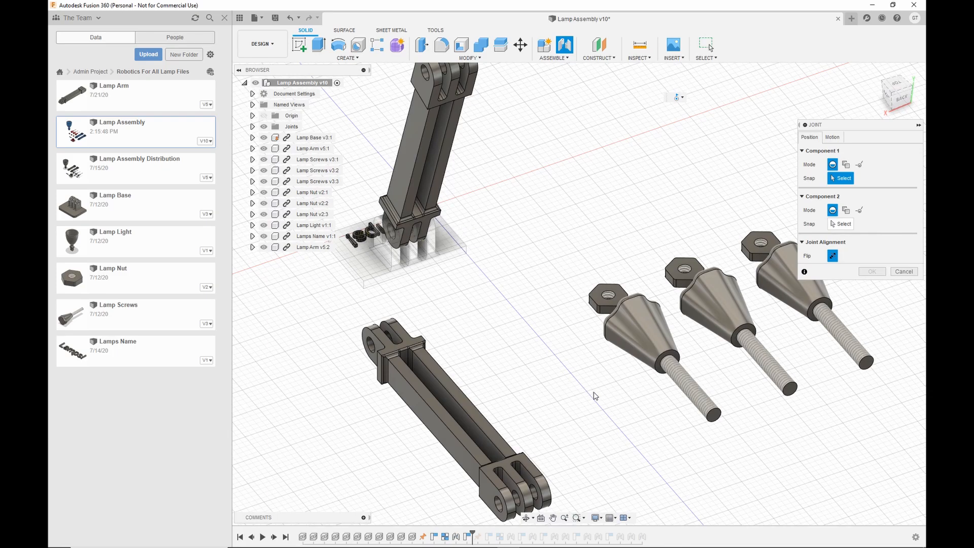
pyautogui.moveTo(596, 396); pyautogui.dragTo(436, 348, button='middle')
pyautogui.scroll(10, 487, 345)
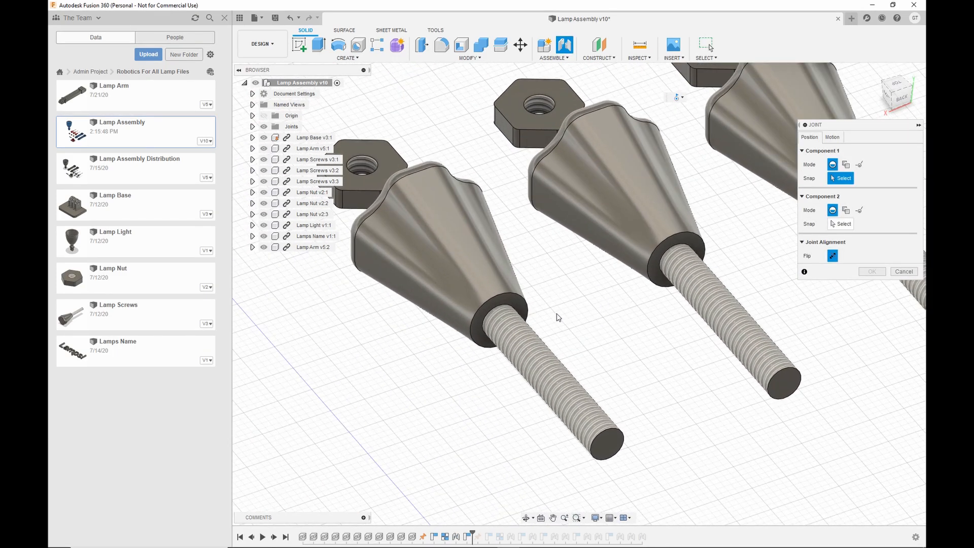
pyautogui.moveTo(639, 331); pyautogui.dragTo(662, 334, button='middle')
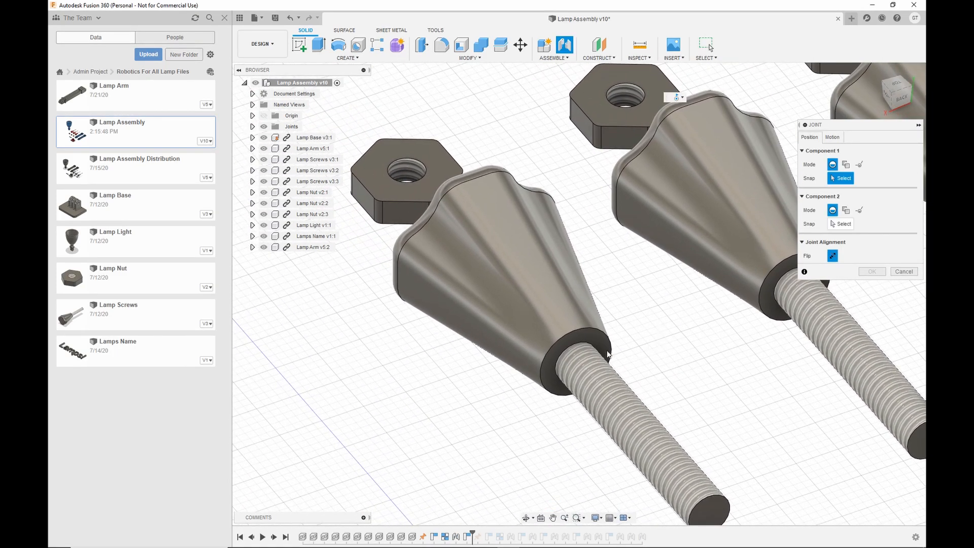
pyautogui.click(570, 348)
# Step: Snap the screw joint's second component to the outer hole of the base's lug beside the letter L
pyautogui.scroll(-5, 624, 325)
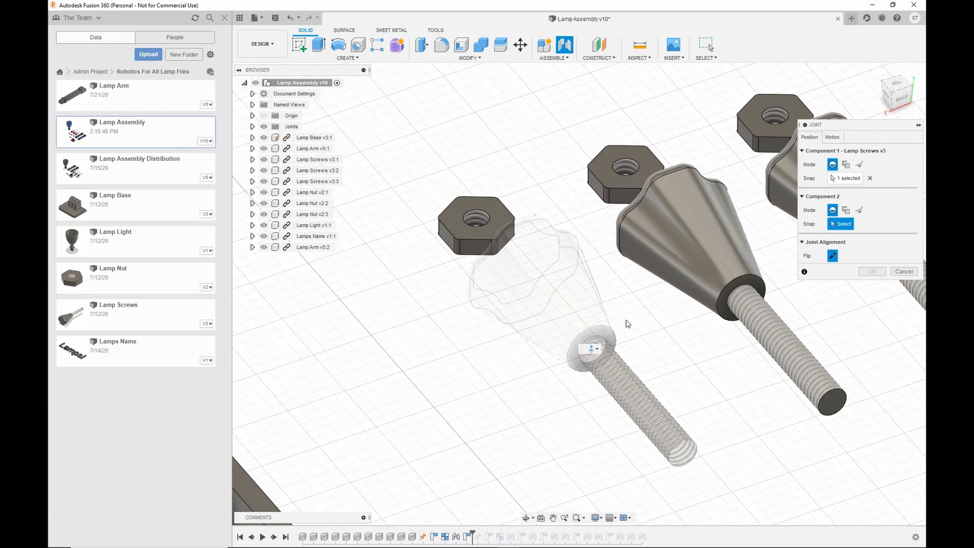
pyautogui.keyDown('shift'); pyautogui.moveTo(557, 251); pyautogui.dragTo(367, 315, button='middle'); pyautogui.keyUp('shift')
pyautogui.scroll(4, 541, 318)
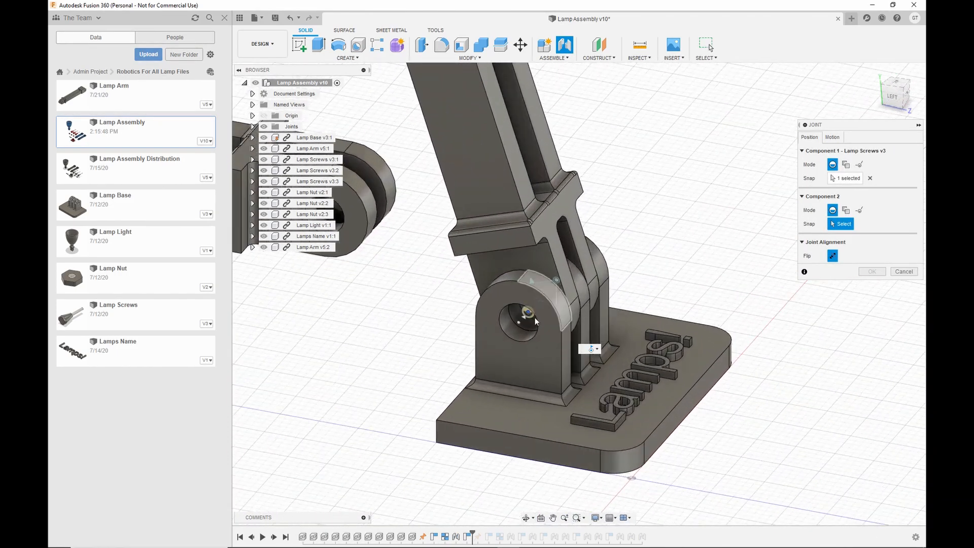
pyautogui.click(501, 312)
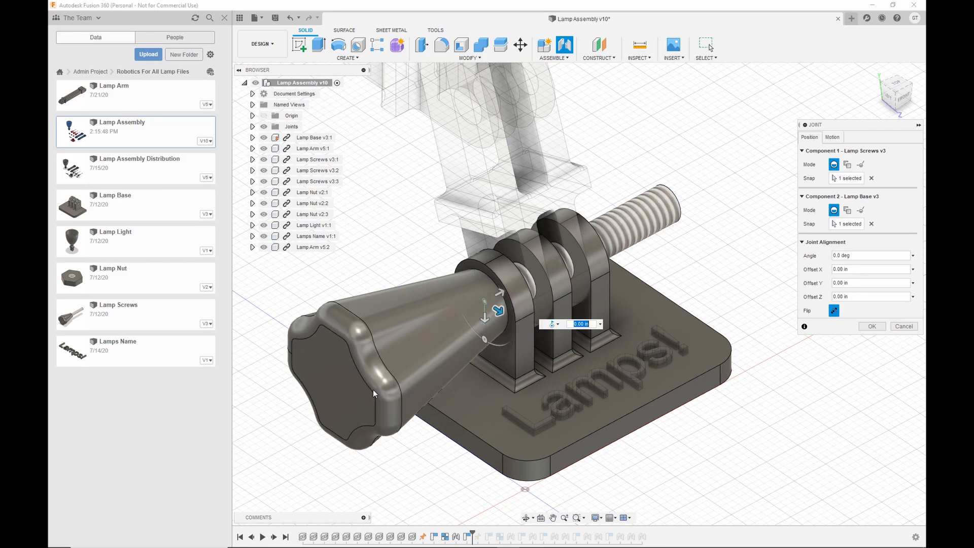
# Step: Set the screw joint's motion type to Cylindrical along the Z axis, create it, and pull the screw slightly outward
pyautogui.click(832, 137)
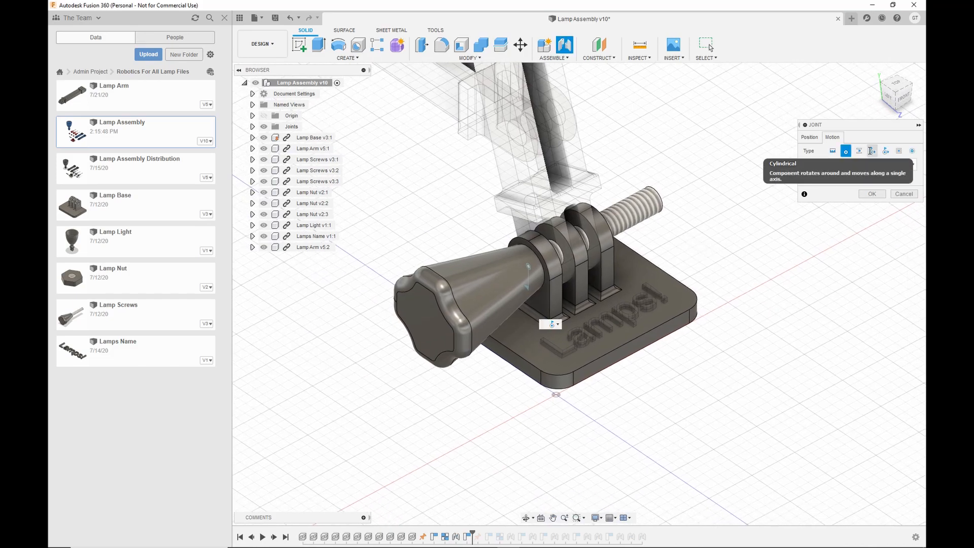
pyautogui.click(859, 151)
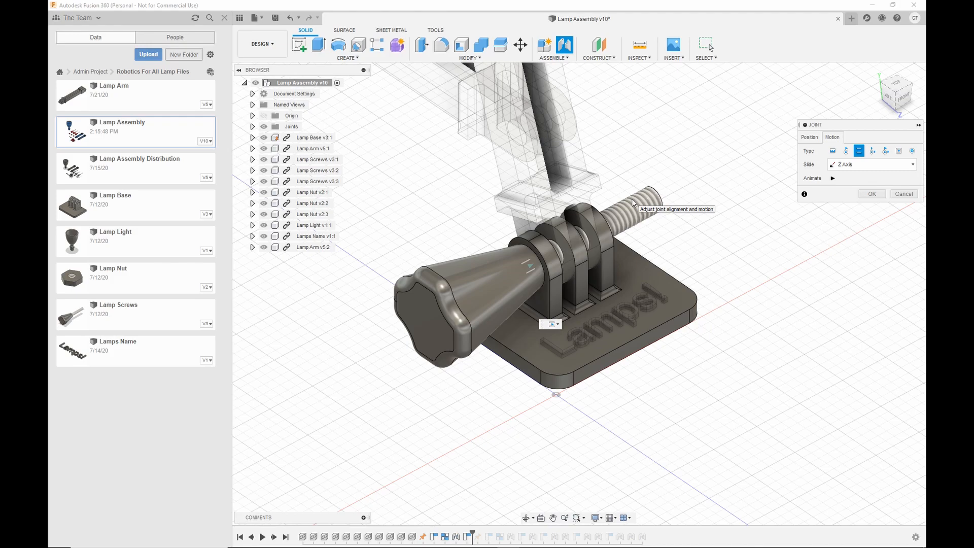
pyautogui.click(871, 151)
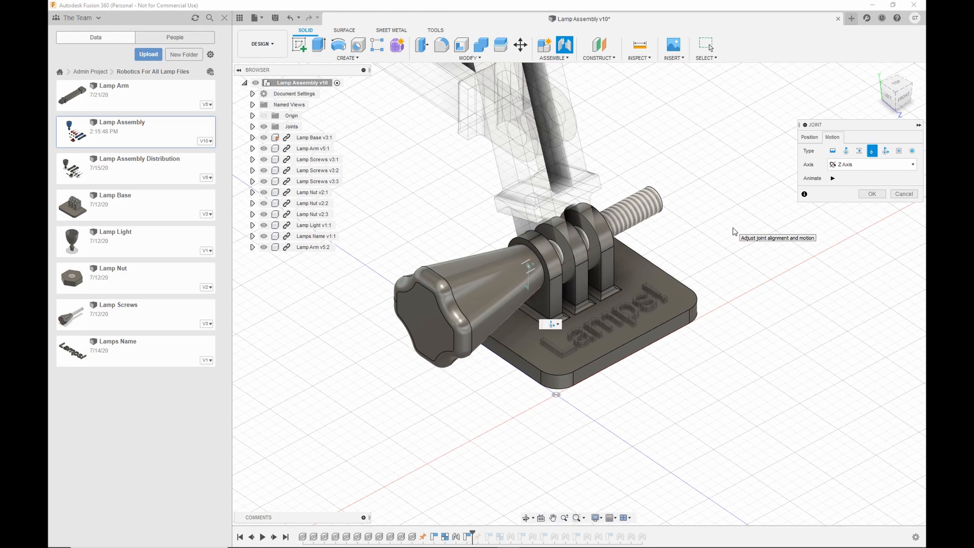
pyautogui.click(872, 193)
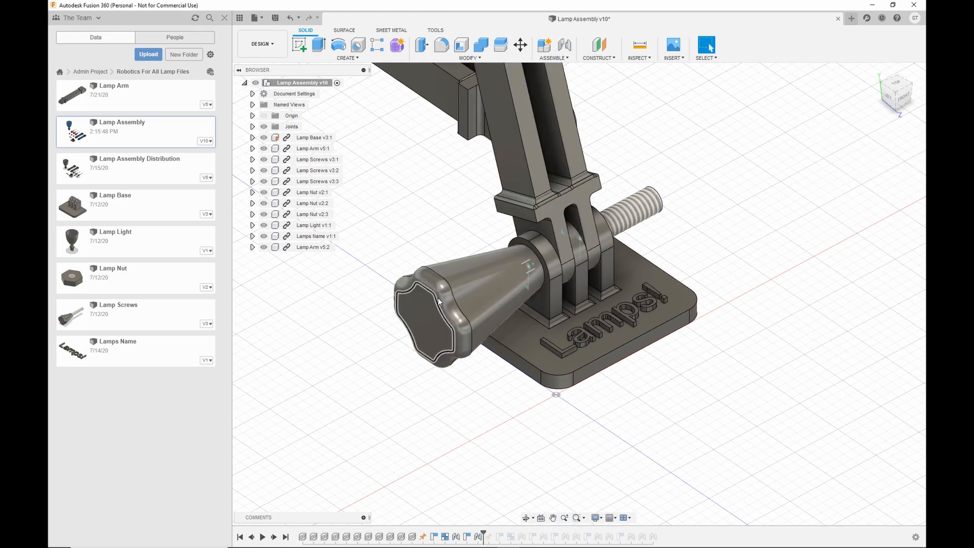
pyautogui.moveTo(469, 299)
pyautogui.mouseDown()
pyautogui.moveTo(612, 236)
pyautogui.moveTo(371, 324)
pyautogui.moveTo(439, 305)
pyautogui.moveTo(558, 218)
pyautogui.moveTo(459, 300)
pyautogui.mouseUp()
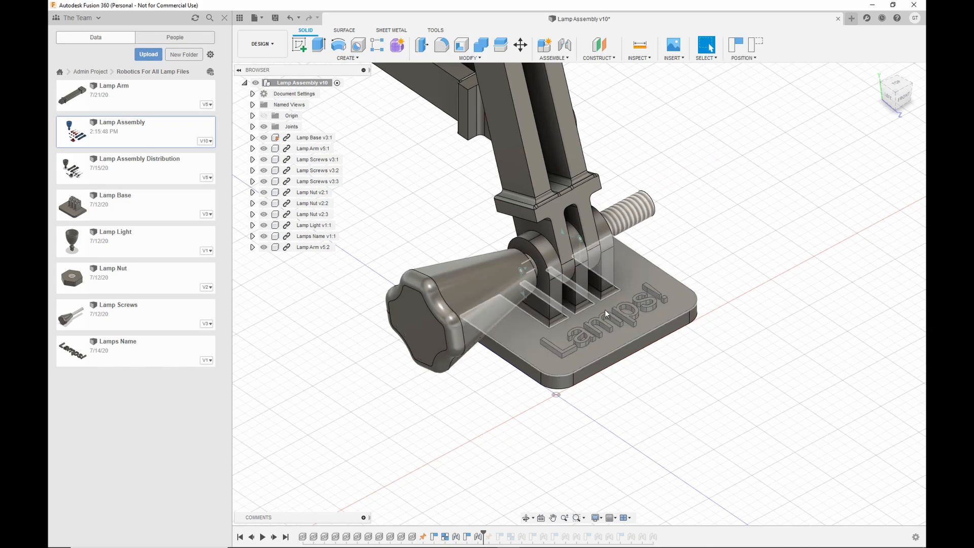
# Step: Limit the screw joint's slide motion to a maximum of 0.00 in and a minimum of -1.90 in
pyautogui.keyDown('shift'); pyautogui.moveTo(761, 263); pyautogui.dragTo(723, 272, button='middle'); pyautogui.keyUp('shift')
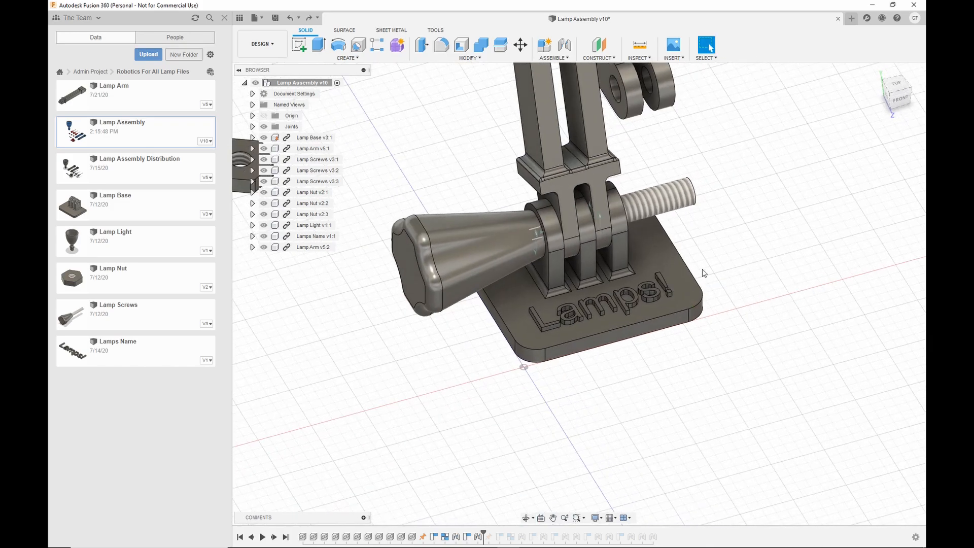
pyautogui.rightClick(478, 539)
pyautogui.click(499, 489)
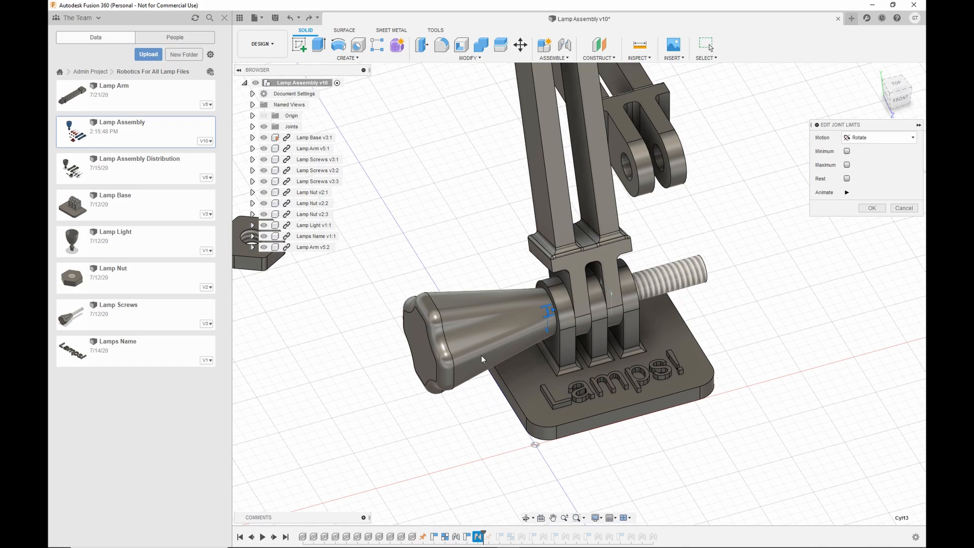
pyautogui.click(873, 138)
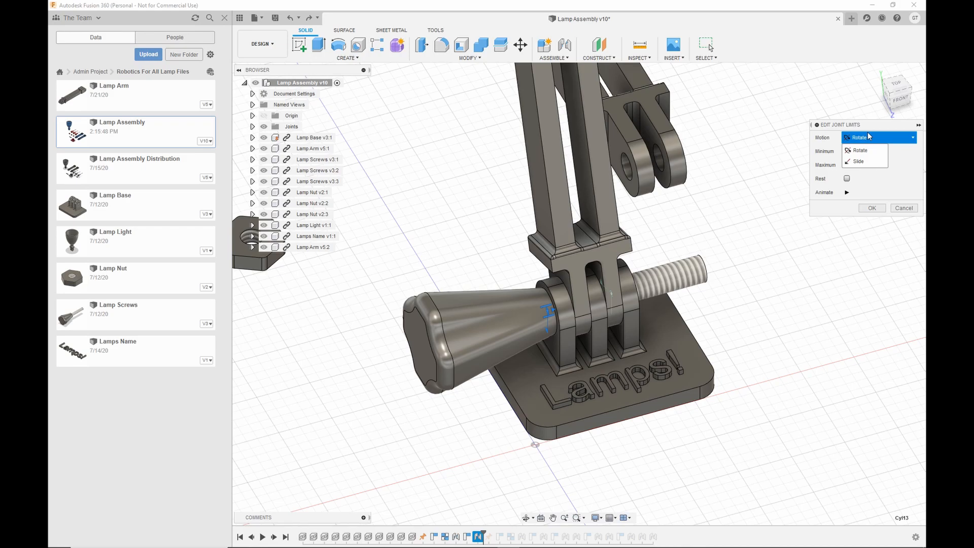
pyautogui.click(864, 161)
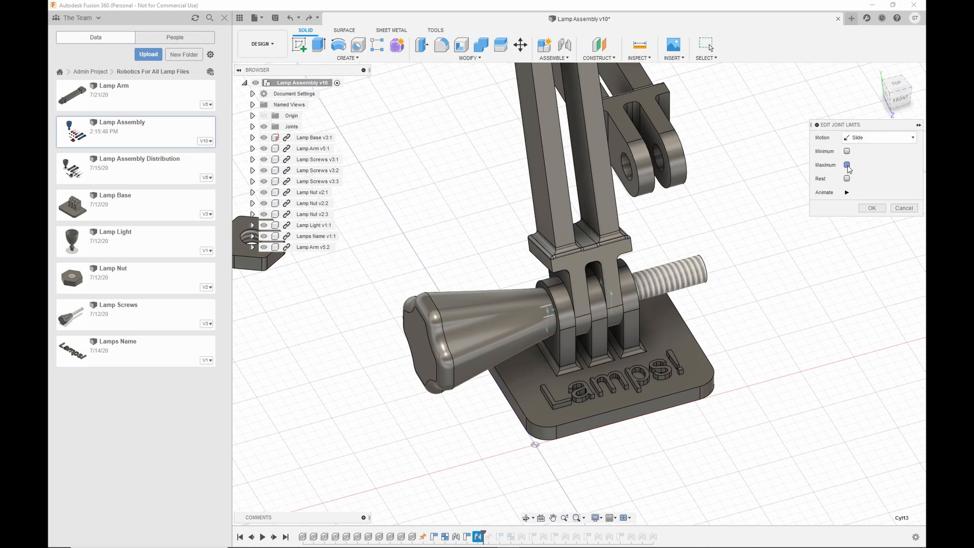
pyautogui.click(846, 165)
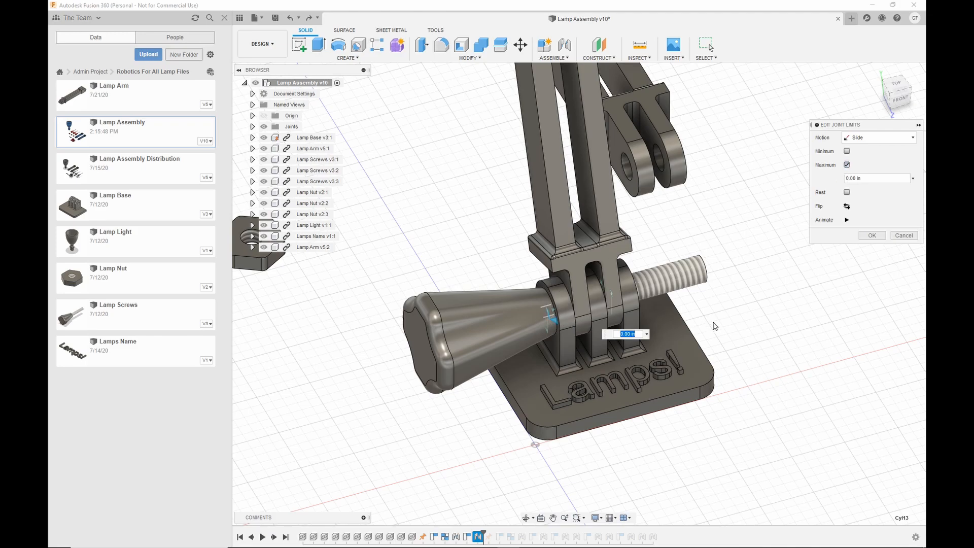
pyautogui.keyDown('shift'); pyautogui.moveTo(731, 339); pyautogui.dragTo(718, 335, button='middle'); pyautogui.keyUp('shift')
pyautogui.click(845, 151)
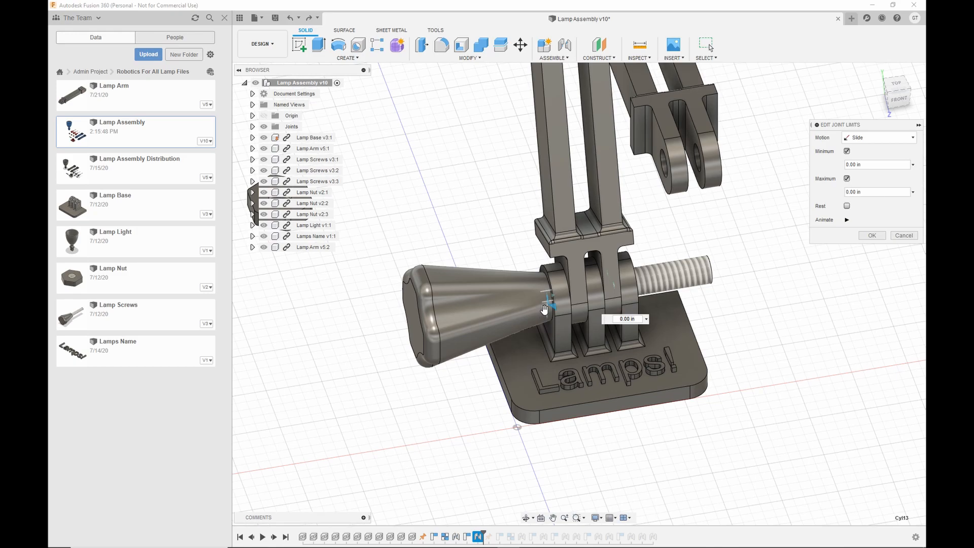
pyautogui.moveTo(544, 309); pyautogui.dragTo(339, 373)
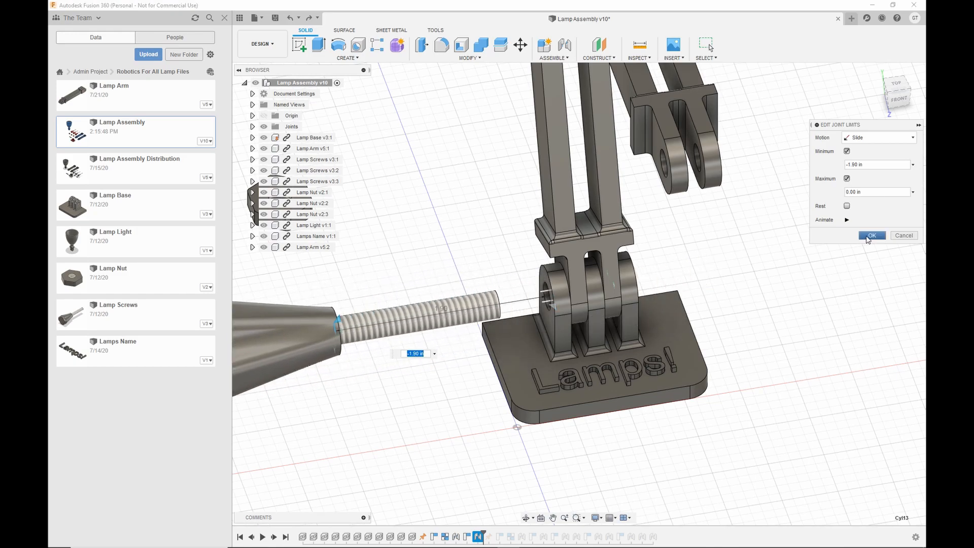
pyautogui.click(868, 236)
# Step: Slide the screw along its joint axis fully into the base's lugs, with its knob against the outer lug
pyautogui.moveTo(494, 308); pyautogui.dragTo(786, 313)
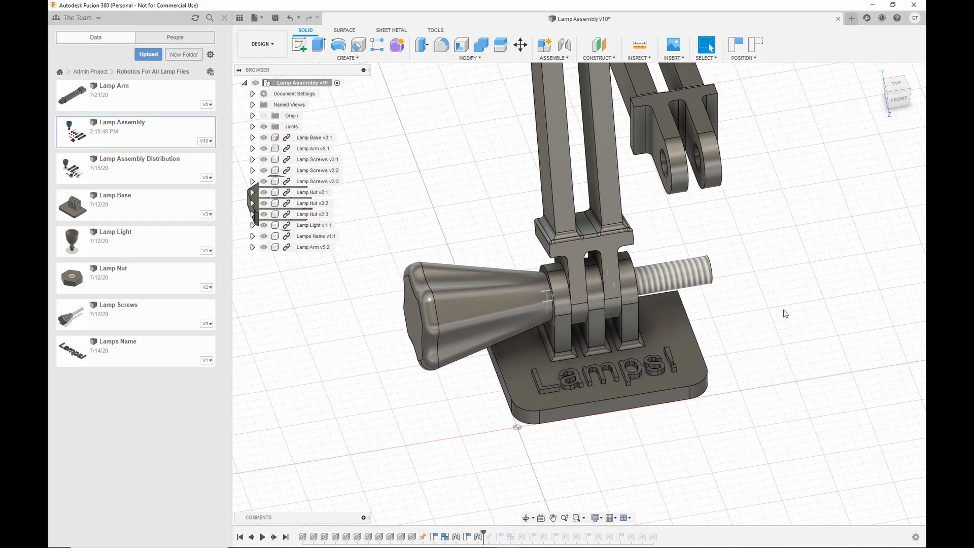
pyautogui.keyDown('shift'); pyautogui.moveTo(778, 318); pyautogui.dragTo(638, 230, button='middle'); pyautogui.keyUp('shift')
pyautogui.scroll(5, 628, 390)
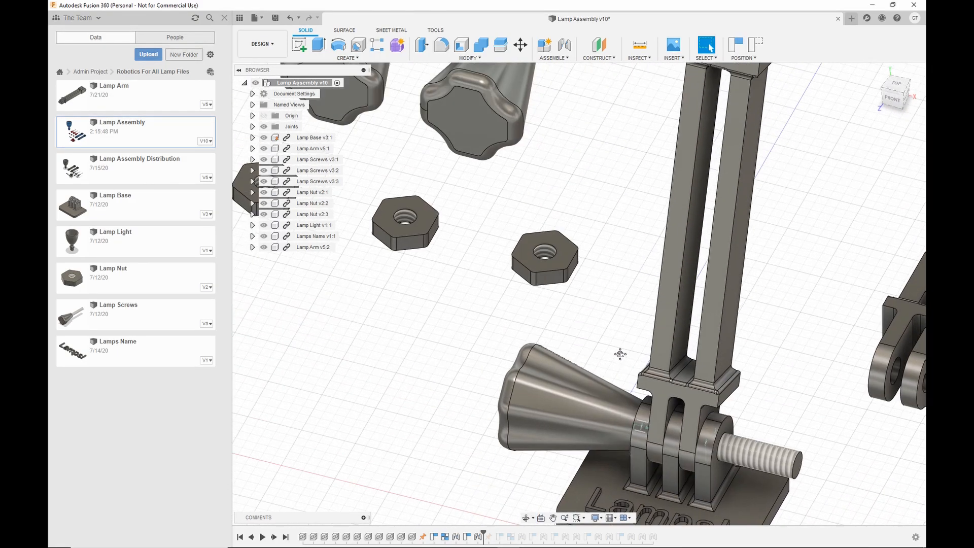
pyautogui.scroll(-5, 628, 390)
pyautogui.scroll(3, 649, 419)
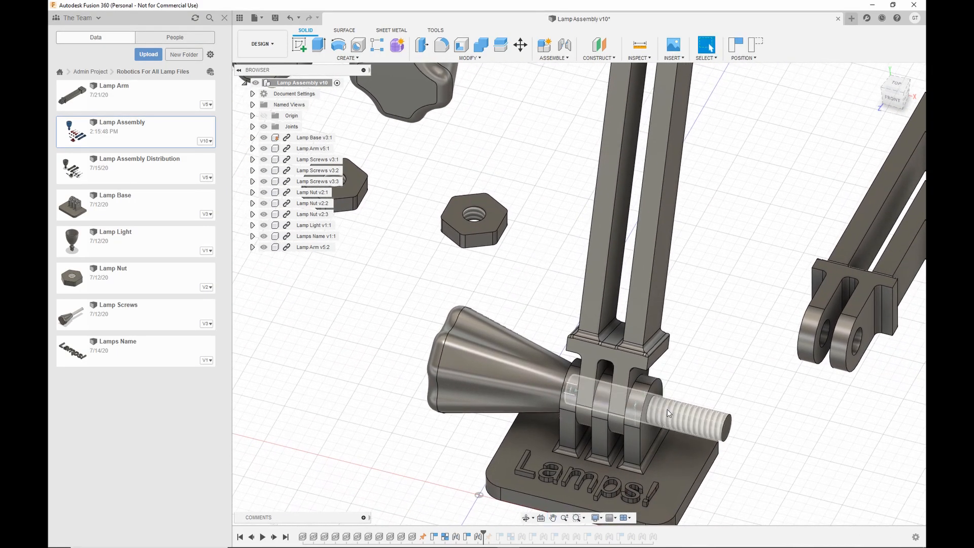
# Step: Capture the moved positions and start a joint with the top hole of the nut nearest the base as first component
pyautogui.moveTo(480, 279); pyautogui.dragTo(502, 333, button='middle')
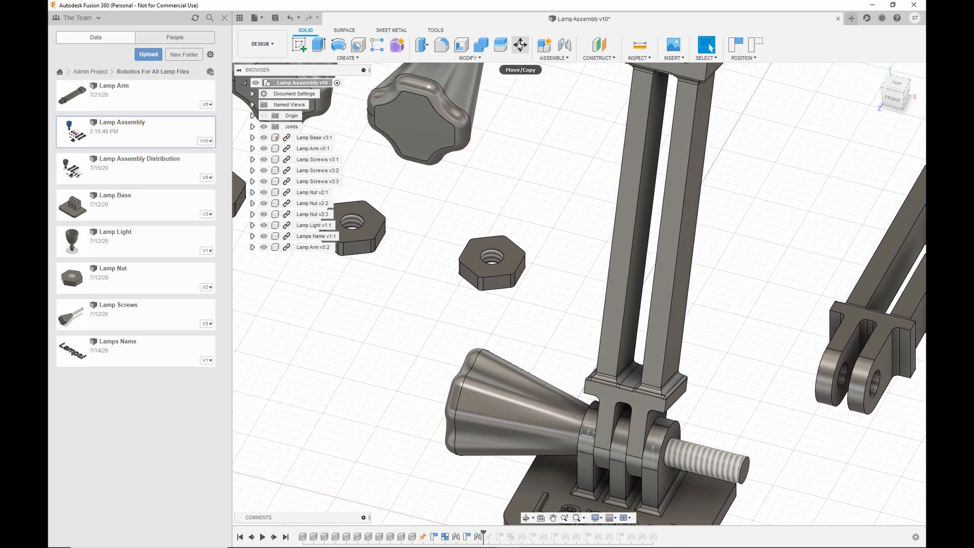
pyautogui.click(565, 51)
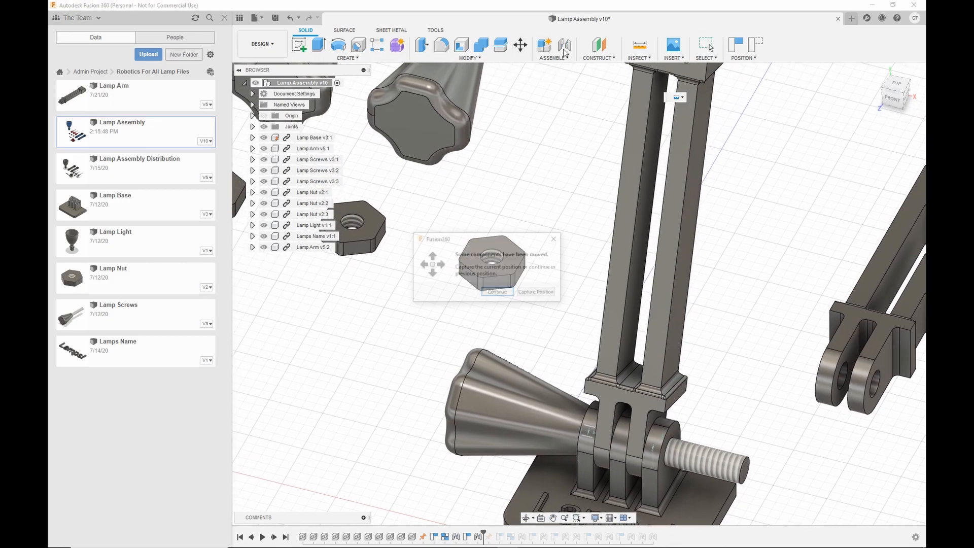
pyautogui.click(536, 293)
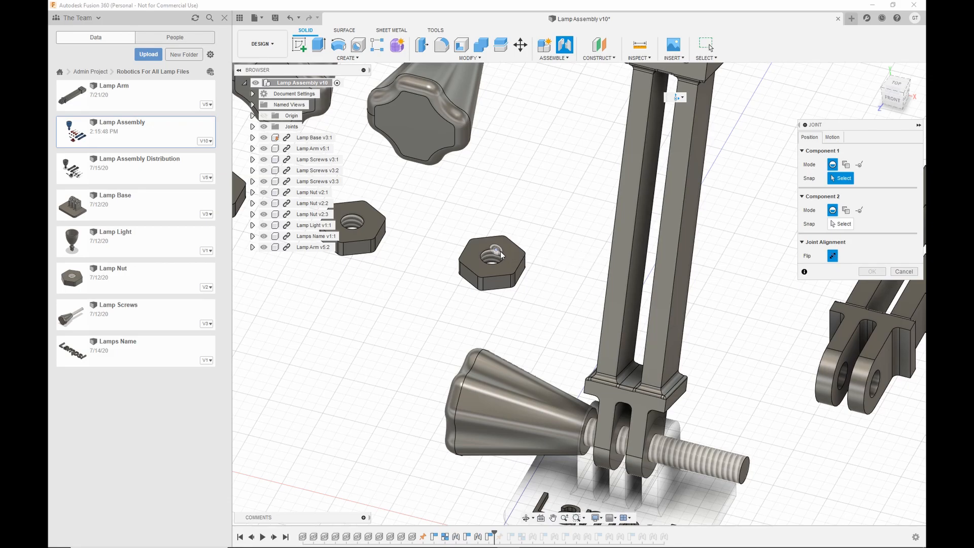
pyautogui.click(500, 255)
# Step: Snap the nut joint's second component to the outer hole of the base's lug beside the exclamation mark
pyautogui.keyDown('shift'); pyautogui.moveTo(500, 255); pyautogui.dragTo(459, 232, button='middle'); pyautogui.keyUp('shift')
pyautogui.moveTo(652, 333); pyautogui.dragTo(573, 233, button='middle')
pyautogui.keyDown('shift'); pyautogui.moveTo(573, 233); pyautogui.dragTo(589, 261, button='middle'); pyautogui.keyUp('shift')
pyautogui.scroll(3, 524, 261)
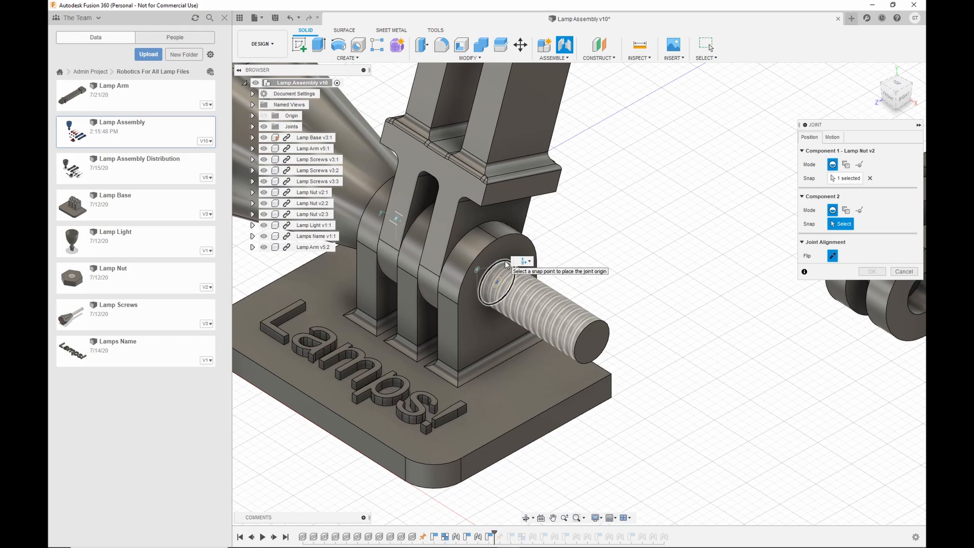
pyautogui.click(506, 264)
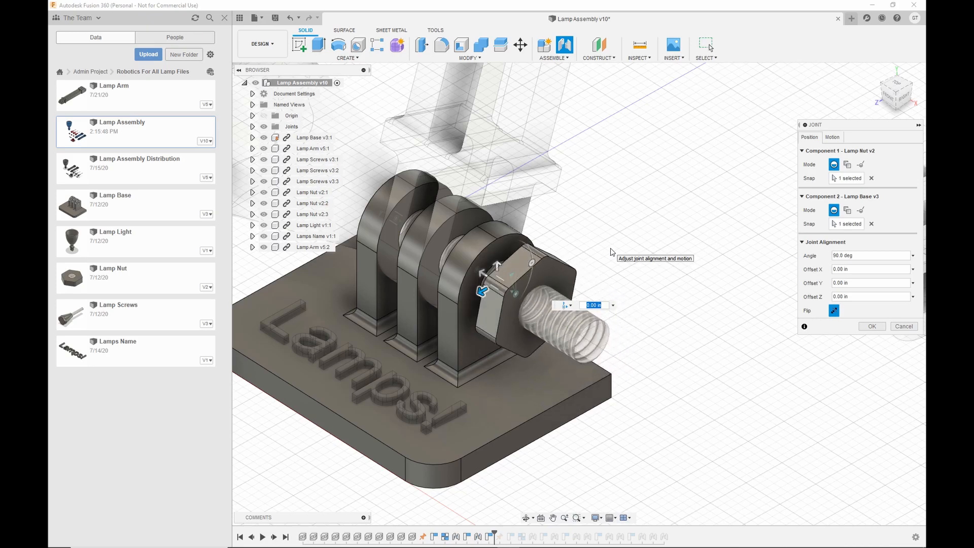
# Step: Create the nut joint with Cylindrical motion along the Z axis and open its joint limits
pyautogui.keyDown('shift'); pyautogui.moveTo(617, 252); pyautogui.dragTo(649, 257, button='middle'); pyautogui.keyUp('shift')
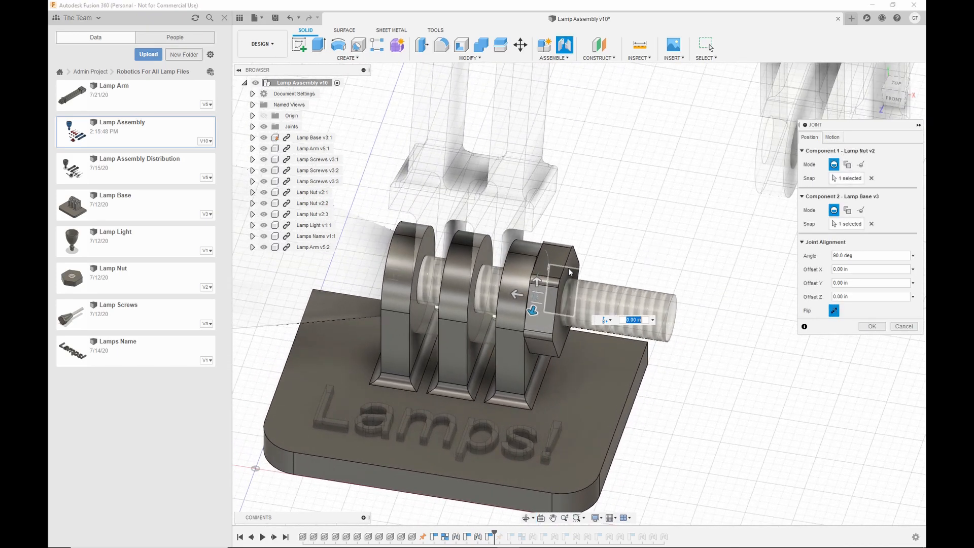
pyautogui.click(832, 137)
pyautogui.click(870, 151)
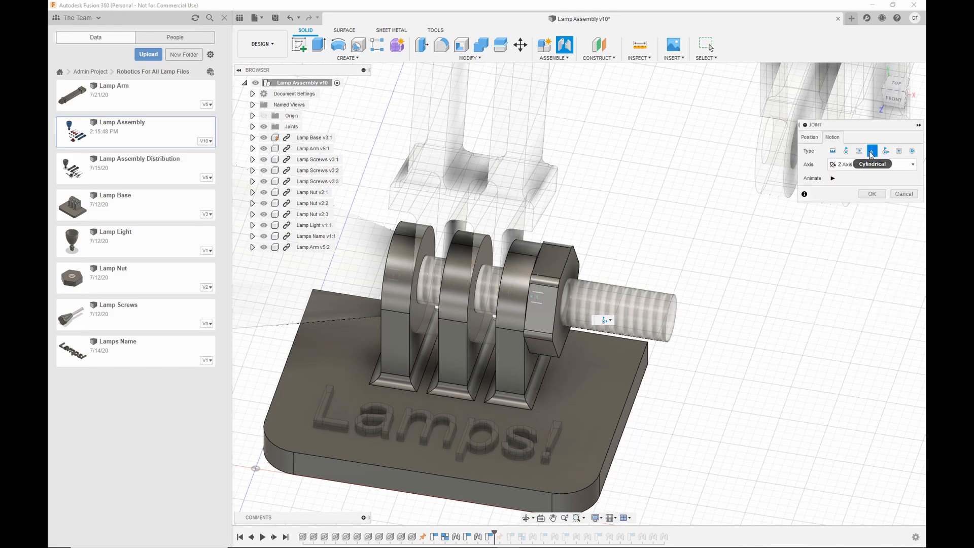
pyautogui.click(814, 138)
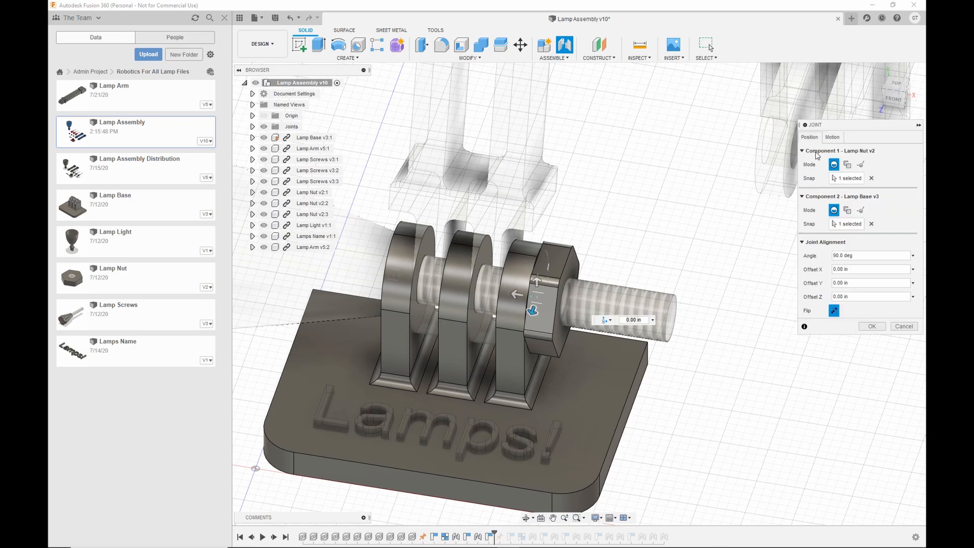
pyautogui.click(872, 327)
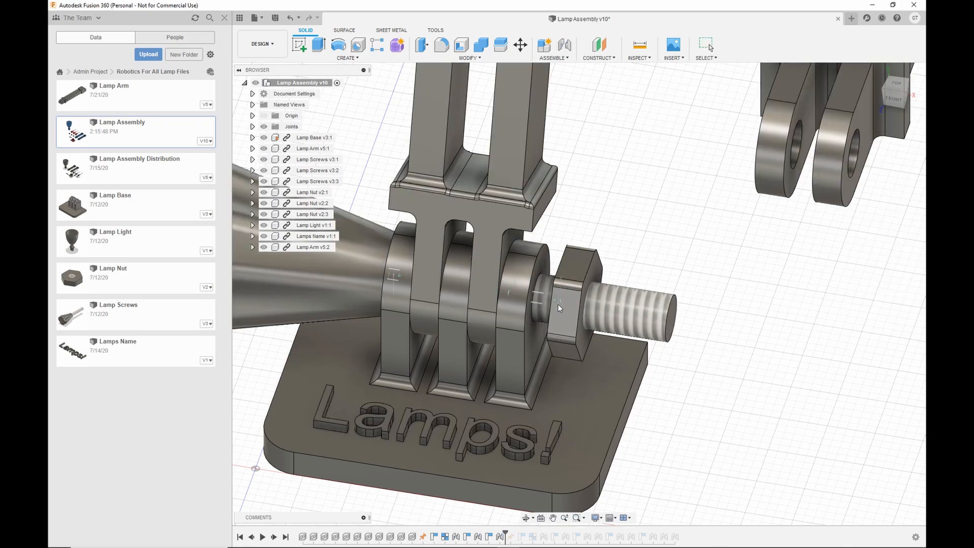
pyautogui.rightClick(499, 536)
pyautogui.click(517, 471)
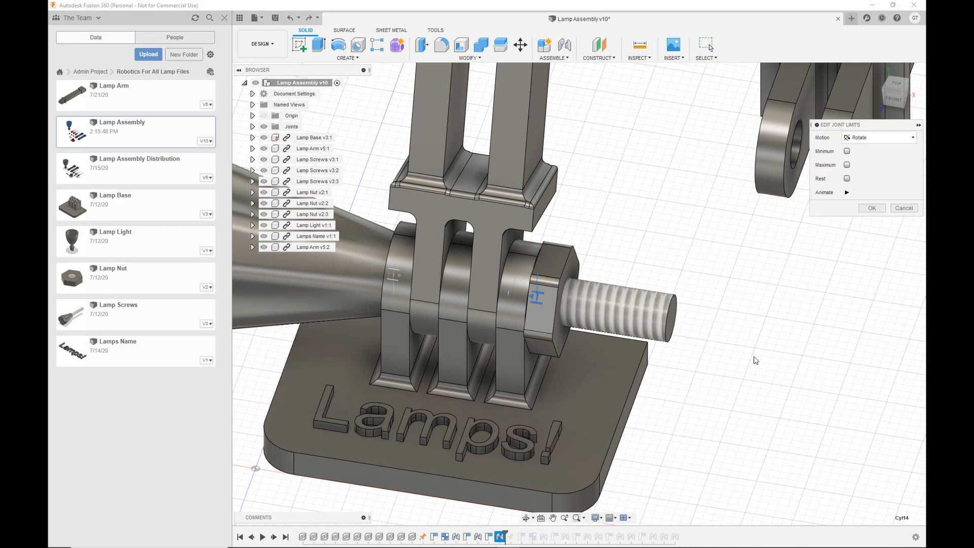
pyautogui.click(847, 151)
pyautogui.click(847, 178)
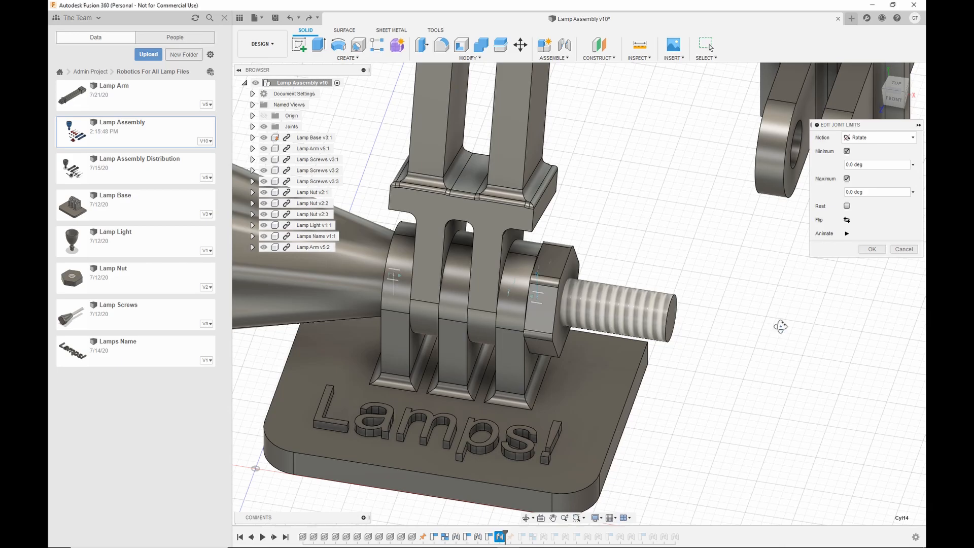
pyautogui.keyDown('shift'); pyautogui.moveTo(703, 397); pyautogui.dragTo(692, 391, button='middle'); pyautogui.keyUp('shift')
pyautogui.scroll(-1, 648, 335)
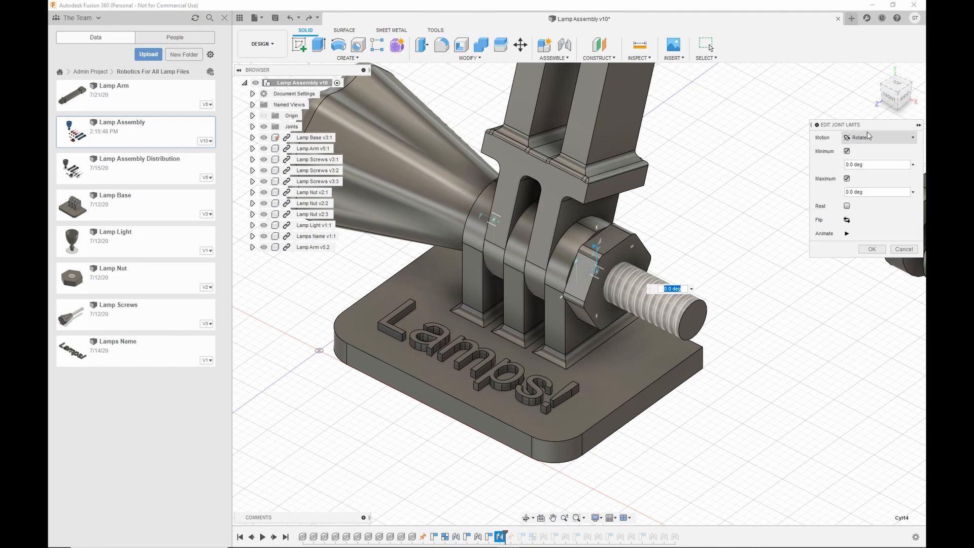
pyautogui.click(846, 151)
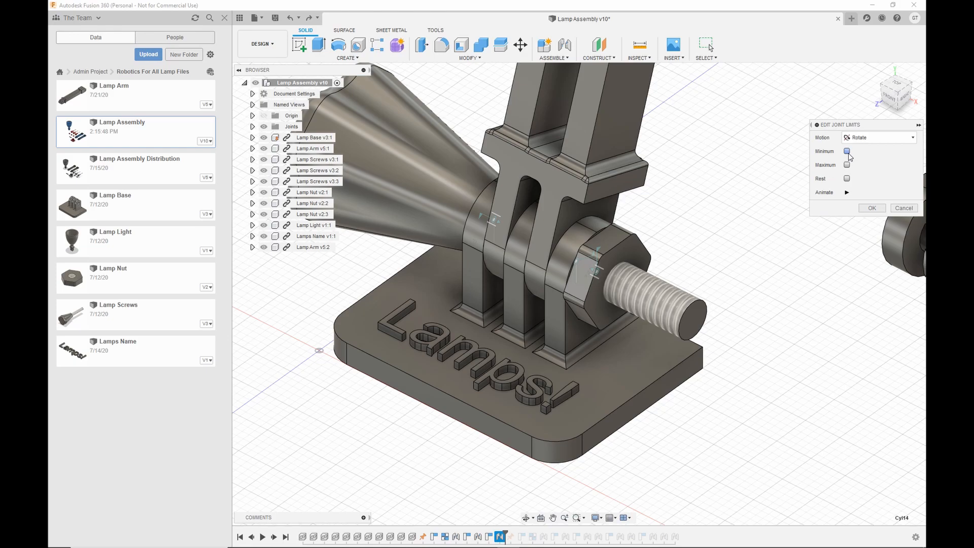
# Step: Limit the nut joint's slide motion to a minimum of -1.75 in and a maximum of 0.00 in
pyautogui.click(868, 138)
pyautogui.click(859, 162)
pyautogui.click(846, 151)
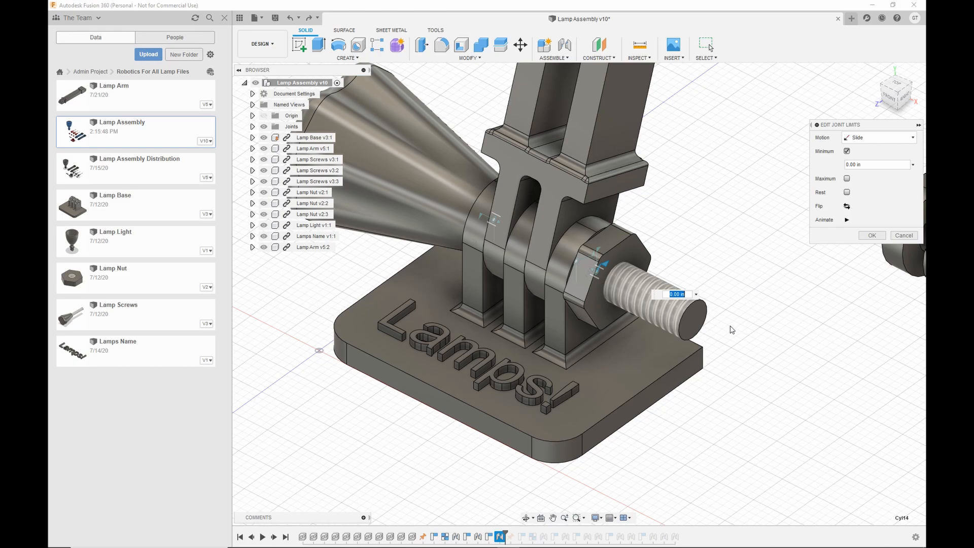
pyautogui.click(847, 178)
pyautogui.keyDown('shift'); pyautogui.moveTo(728, 313); pyautogui.dragTo(748, 313, button='middle'); pyautogui.keyUp('shift')
pyautogui.moveTo(764, 345); pyautogui.dragTo(695, 301, button='middle')
pyautogui.moveTo(509, 252); pyautogui.dragTo(818, 283)
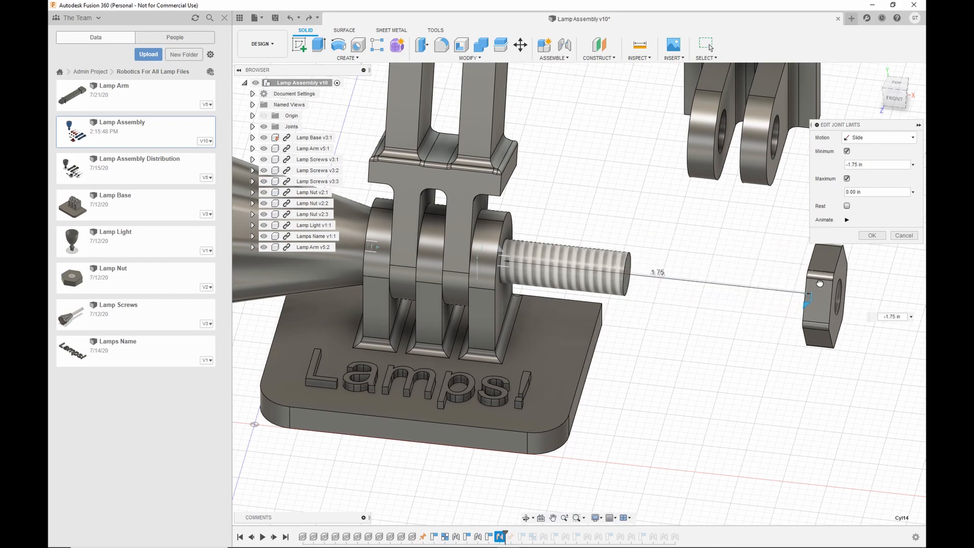
pyautogui.click(872, 235)
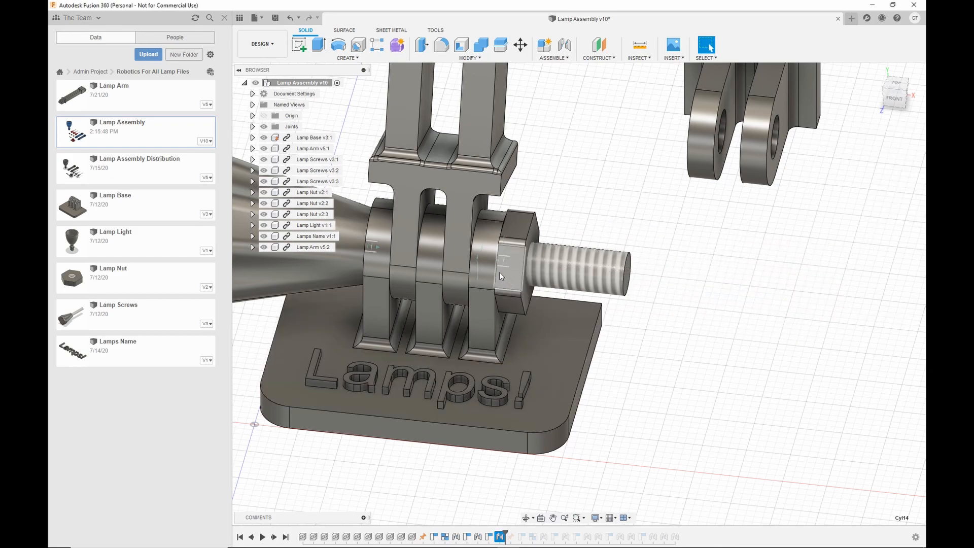
# Step: Test the base joints by moving the nut, screw and lower arm, leaving the screw and nut seated against the lugs
pyautogui.moveTo(518, 224); pyautogui.dragTo(400, 284)
pyautogui.scroll(-5, 640, 287)
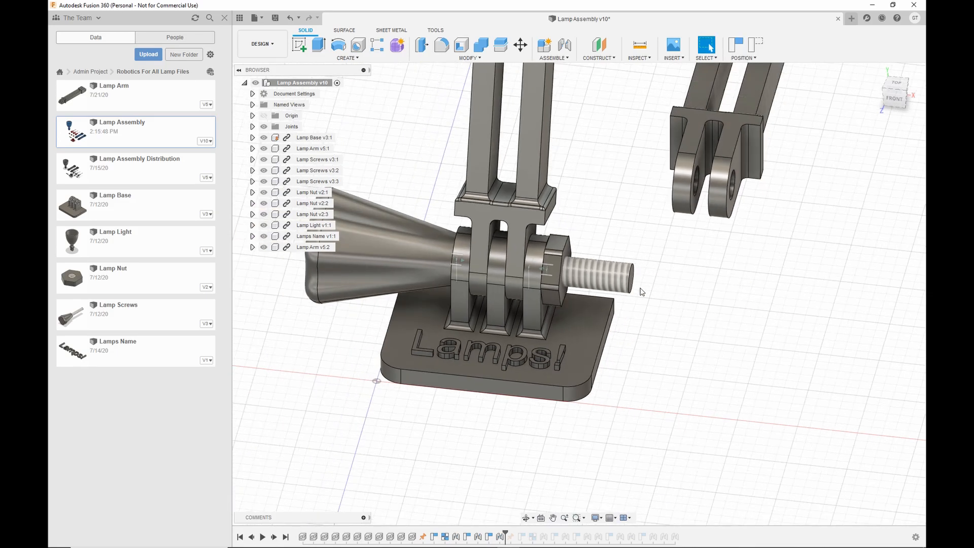
pyautogui.keyDown('shift'); pyautogui.moveTo(665, 285); pyautogui.dragTo(640, 280, button='middle'); pyautogui.keyUp('shift')
pyautogui.moveTo(650, 222); pyautogui.dragTo(652, 343, button='middle')
pyautogui.moveTo(606, 253); pyautogui.dragTo(592, 278)
pyautogui.moveTo(467, 351); pyautogui.dragTo(279, 390)
pyautogui.moveTo(580, 394); pyautogui.dragTo(548, 381)
pyautogui.moveTo(411, 308); pyautogui.dragTo(653, 496)
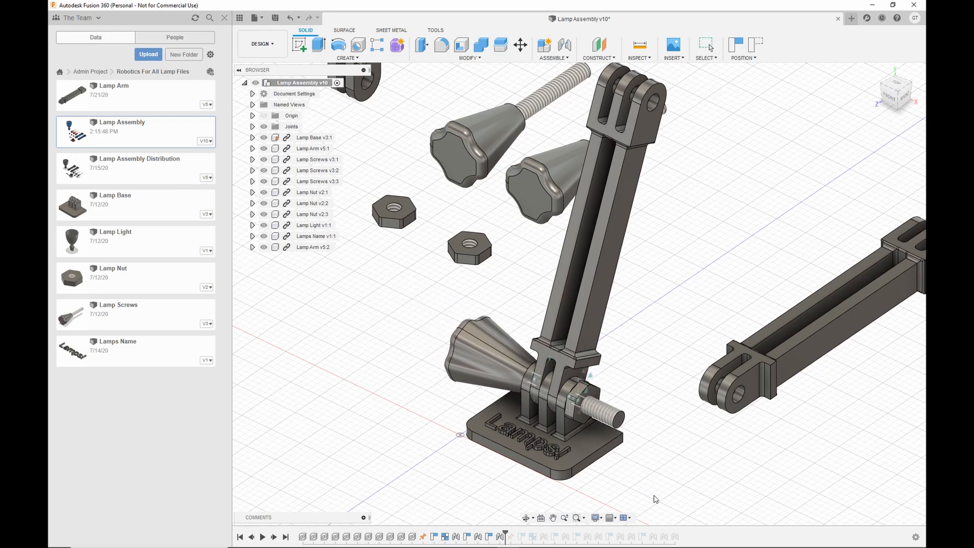
pyautogui.scroll(-2, 669, 307)
pyautogui.moveTo(670, 307); pyautogui.dragTo(411, 323, button='middle')
pyautogui.scroll(1, 411, 324)
pyautogui.scroll(-2, 462, 329)
pyautogui.scroll(2, 462, 329)
pyautogui.scroll(2, 462, 330)
pyautogui.moveTo(469, 332); pyautogui.dragTo(485, 253, button='middle')
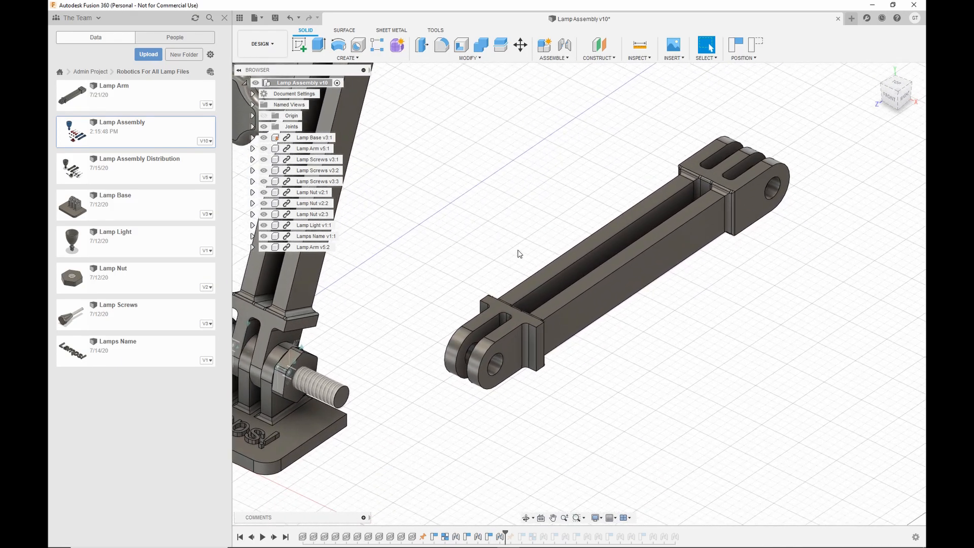
pyautogui.click(565, 46)
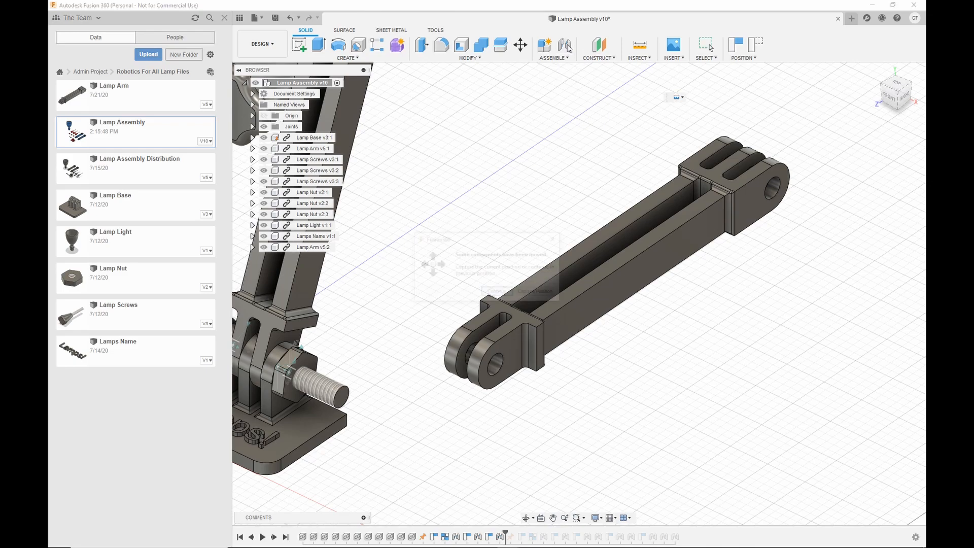
pyautogui.click(537, 293)
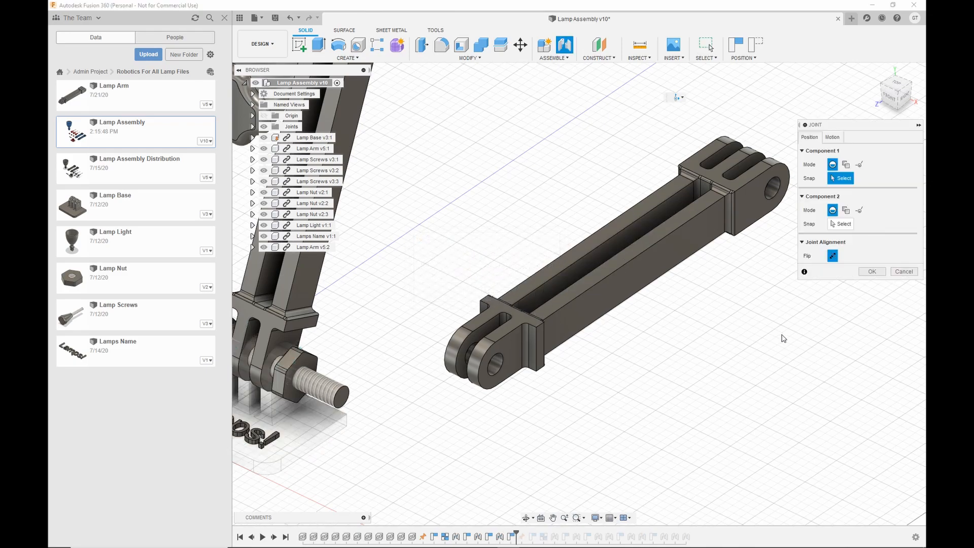
pyautogui.moveTo(537, 176); pyautogui.dragTo(695, 161, button='middle')
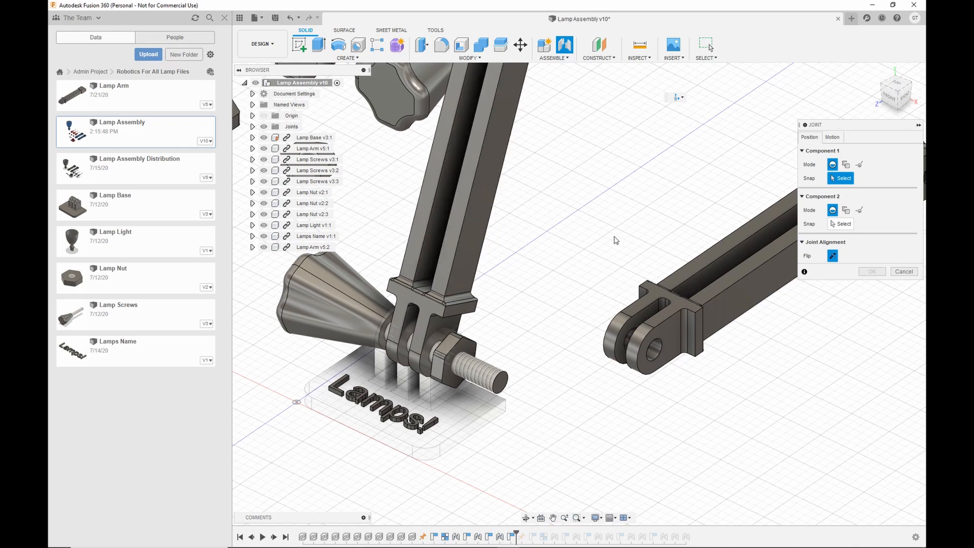
pyautogui.moveTo(616, 236); pyautogui.dragTo(535, 231, button='middle')
pyautogui.click(832, 138)
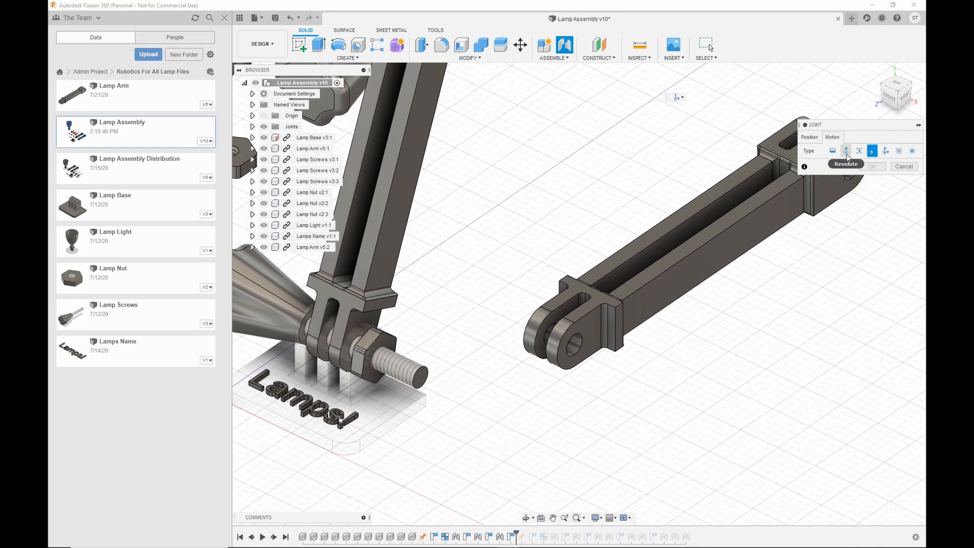
pyautogui.click(846, 151)
pyautogui.click(803, 138)
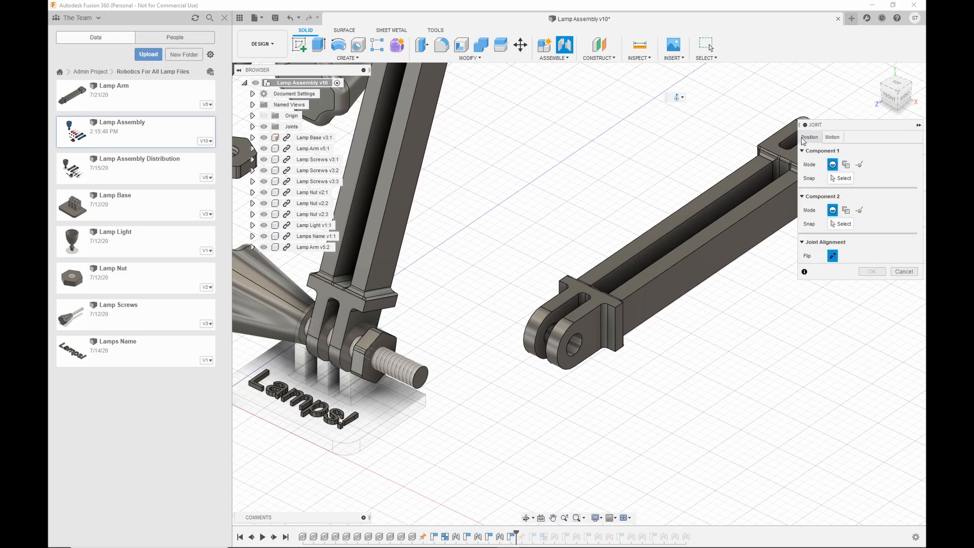
pyautogui.scroll(3, 583, 375)
pyautogui.scroll(-4, 533, 363)
pyautogui.scroll(6, 528, 360)
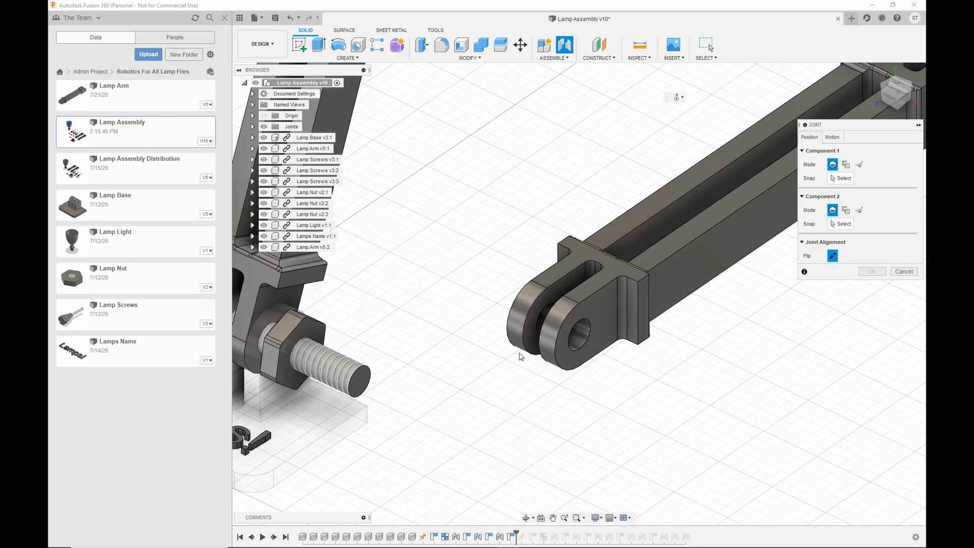
pyautogui.keyDown('shift'); pyautogui.moveTo(500, 297); pyautogui.dragTo(577, 287, button='middle'); pyautogui.keyUp('shift')
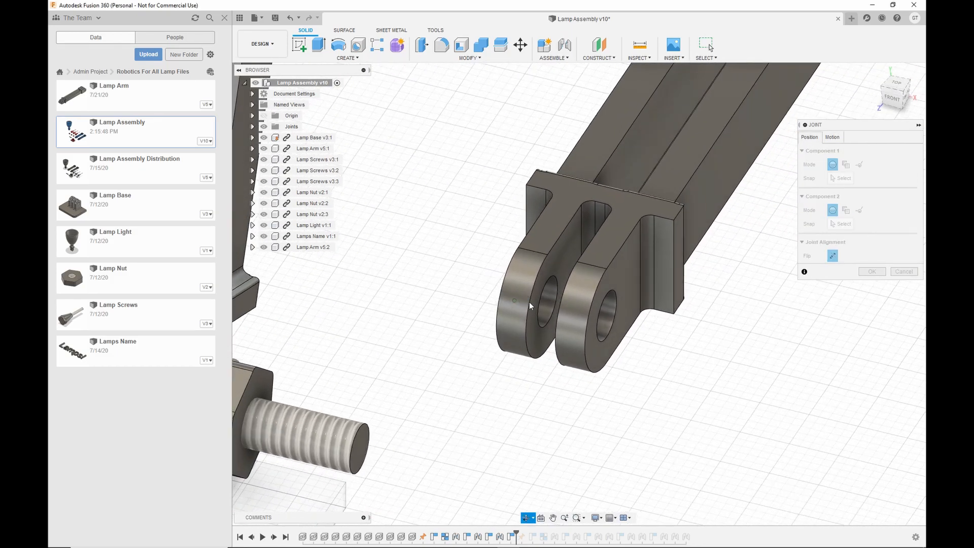
pyautogui.click(904, 273)
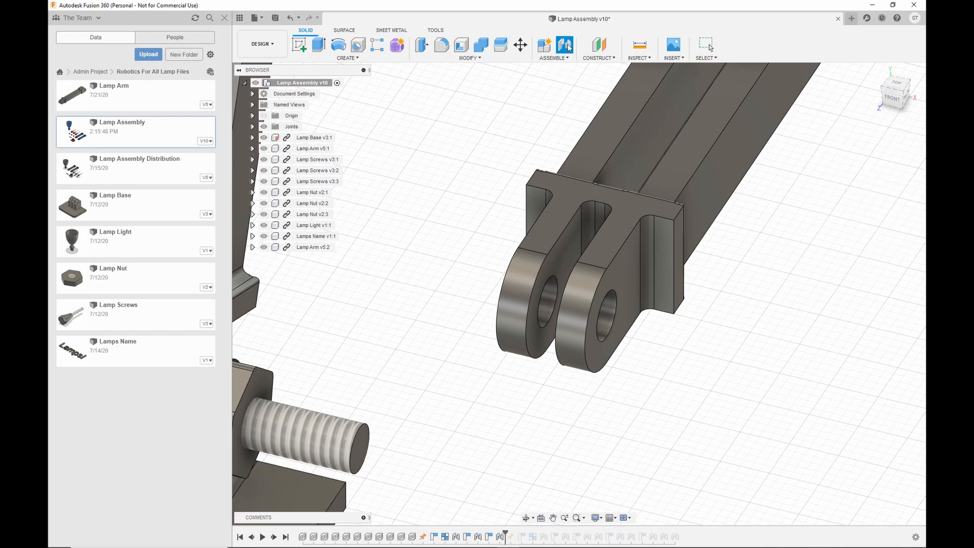
# Step: Capture the moved positions and start a joint snapped to the inner-face hole of the far lug on the second arm's two-lug end
pyautogui.press('j')
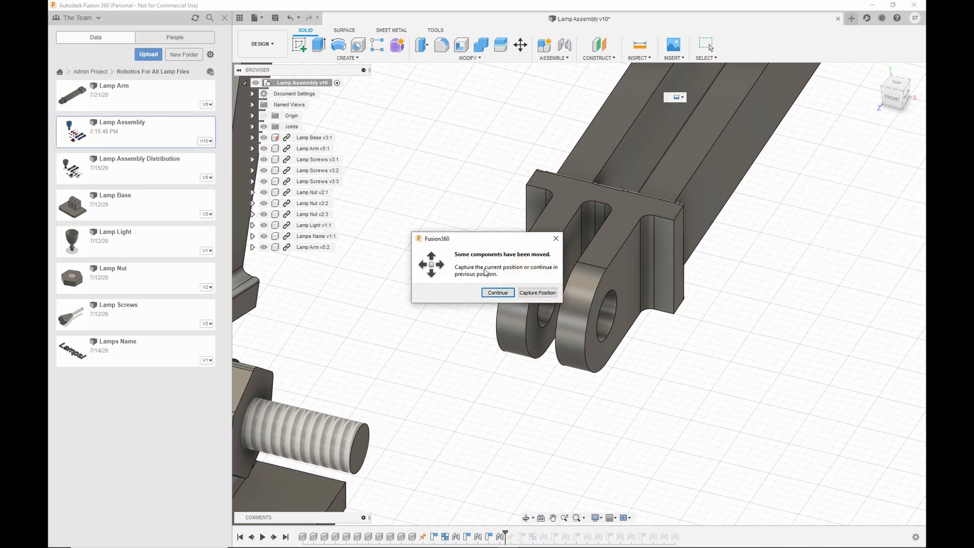
pyautogui.click(536, 290)
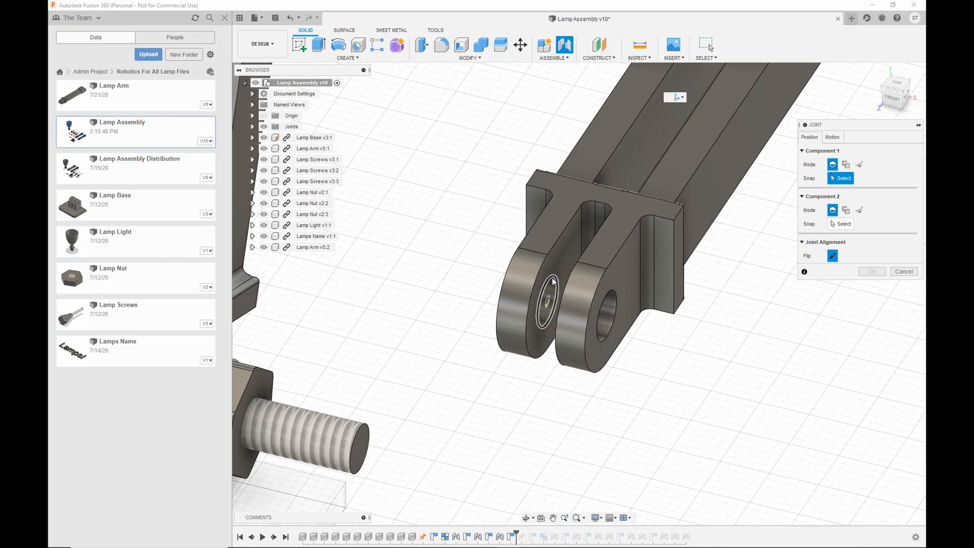
pyautogui.keyDown('shift'); pyautogui.moveTo(553, 282); pyautogui.dragTo(473, 278, button='middle'); pyautogui.keyUp('shift')
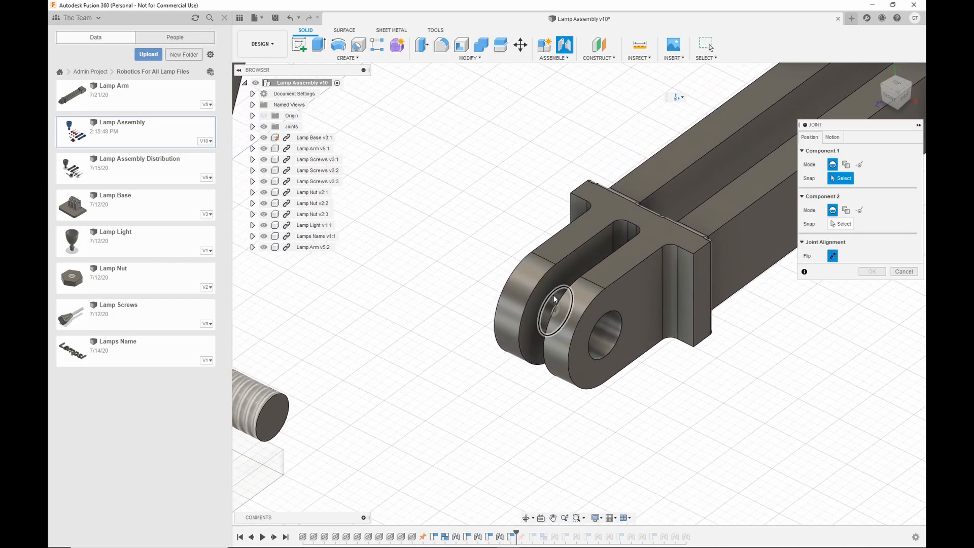
pyautogui.click(553, 295)
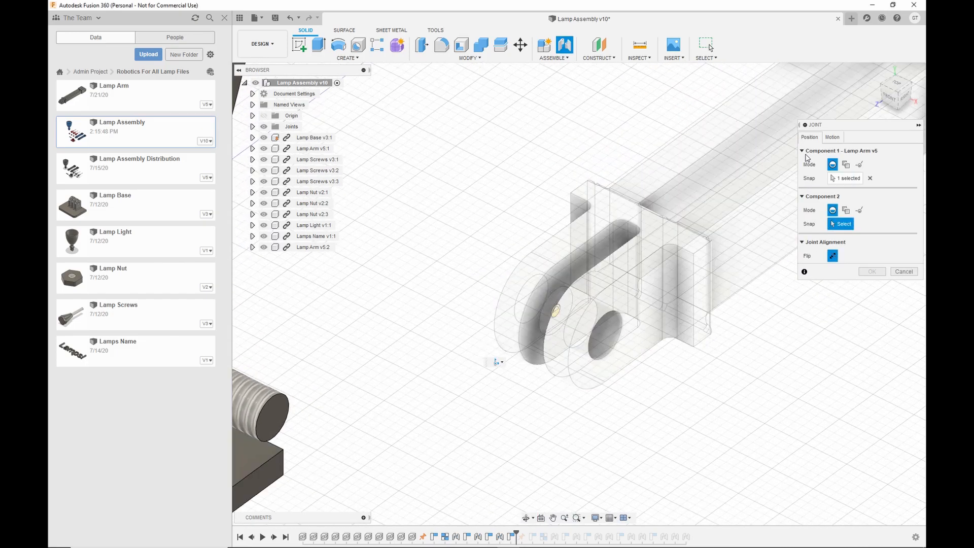
# Step: Set the second arm joint's motion type to Revolute
pyautogui.click(834, 141)
pyautogui.click(846, 151)
pyautogui.click(813, 140)
# Step: Snap the arm joint's second component to the hole of the middle lug at the lower arm's upper end
pyautogui.click(839, 224)
pyautogui.scroll(-4, 579, 152)
pyautogui.moveTo(580, 152); pyautogui.dragTo(602, 226, button='middle')
pyautogui.scroll(-5, 603, 230)
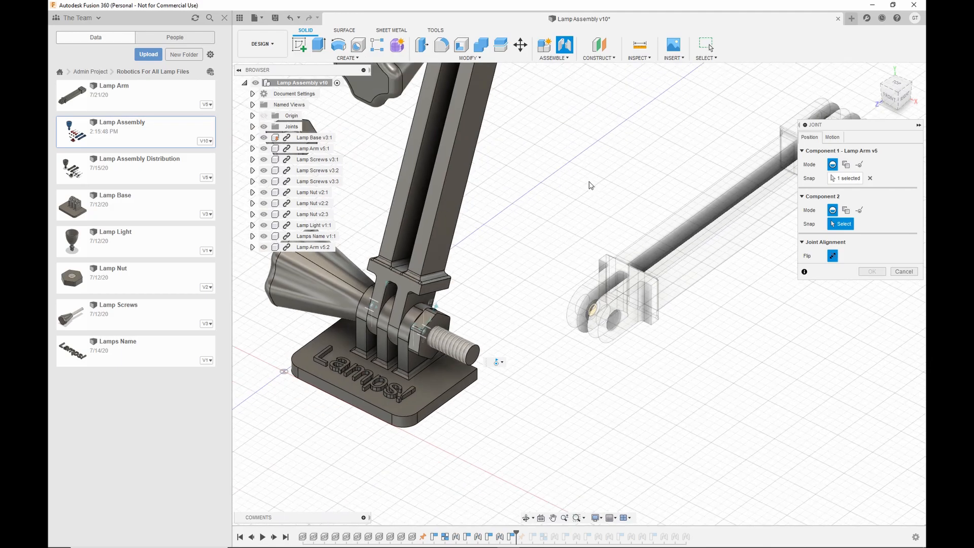
pyautogui.moveTo(561, 307); pyautogui.dragTo(581, 306, button='middle')
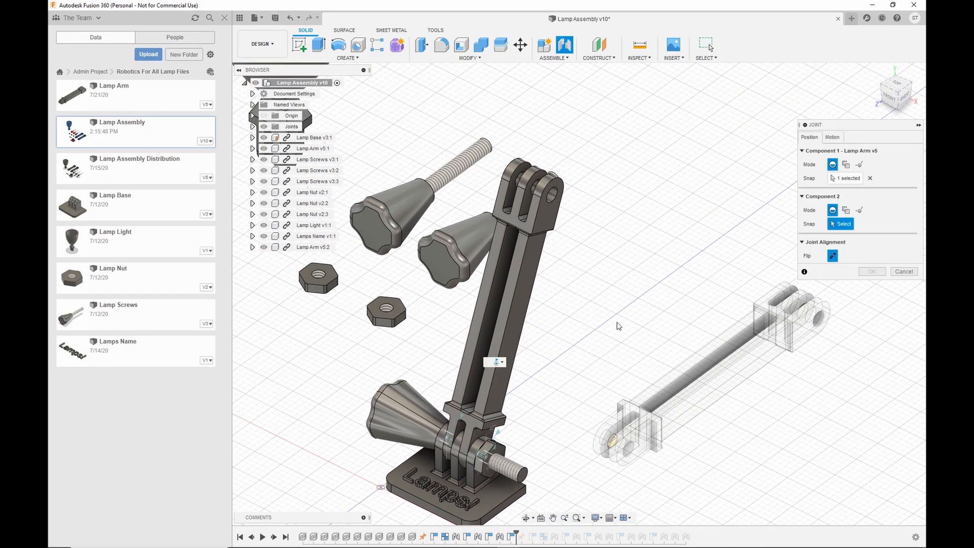
pyautogui.scroll(1, 611, 326)
pyautogui.keyDown('shift'); pyautogui.moveTo(570, 354); pyautogui.dragTo(620, 352, button='middle'); pyautogui.keyUp('shift')
pyautogui.scroll(5, 490, 212)
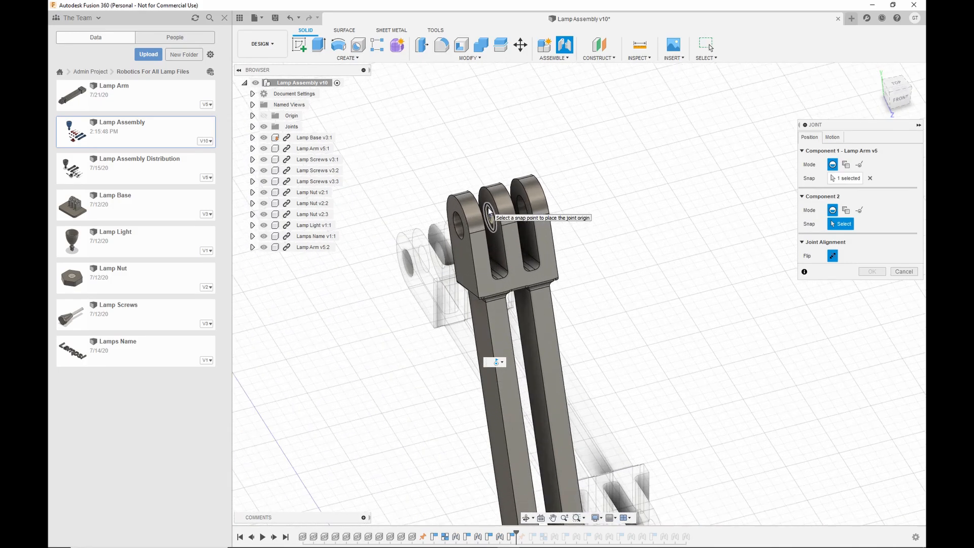
pyautogui.click(480, 196)
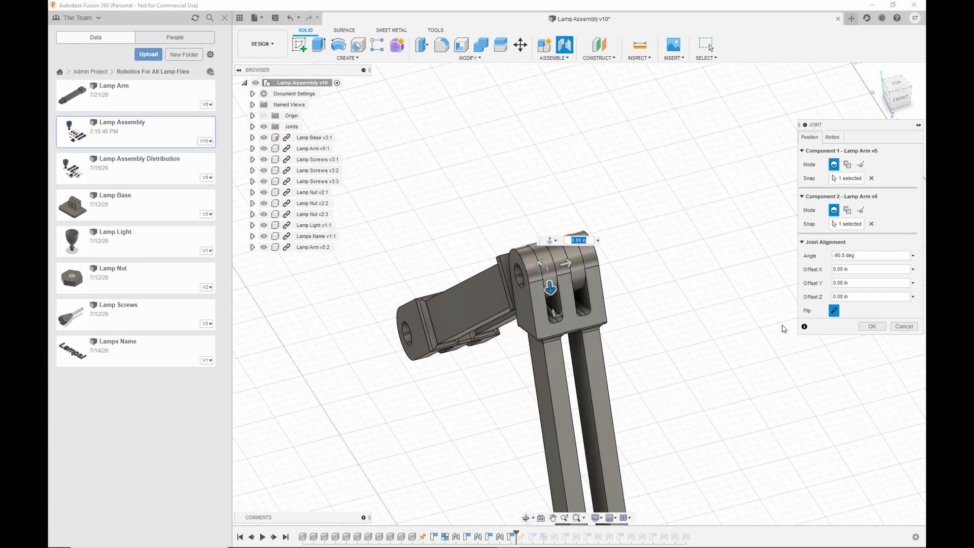
# Step: Finish the revolute joint between the lower arm and the second arm
pyautogui.click(871, 327)
pyautogui.keyDown('shift'); pyautogui.moveTo(671, 324); pyautogui.dragTo(563, 342, button='middle'); pyautogui.keyUp('shift')
pyautogui.moveTo(696, 380); pyautogui.dragTo(623, 332, button='middle')
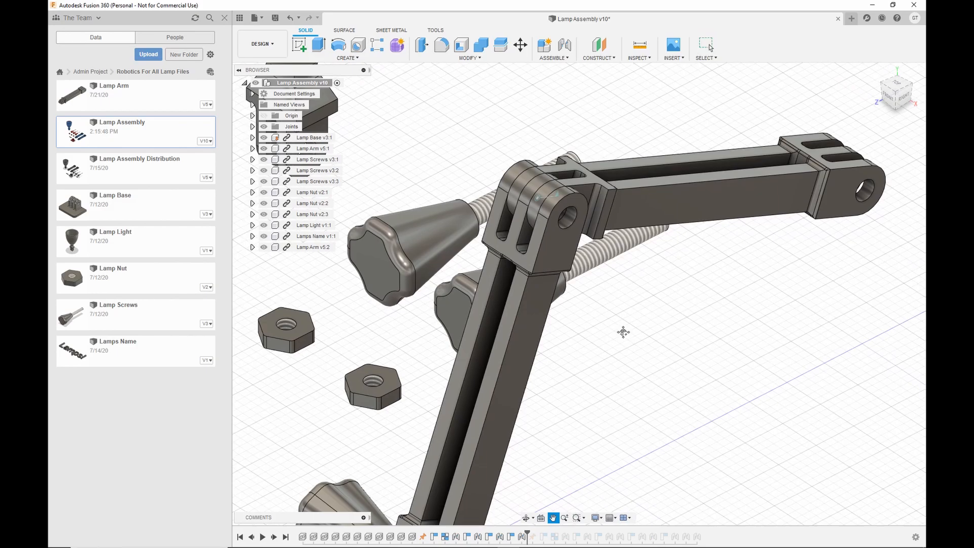
# Step: Open the new arm joint's limits, enable the rotation limits and set the maximum to 200 deg
pyautogui.rightClick(521, 536)
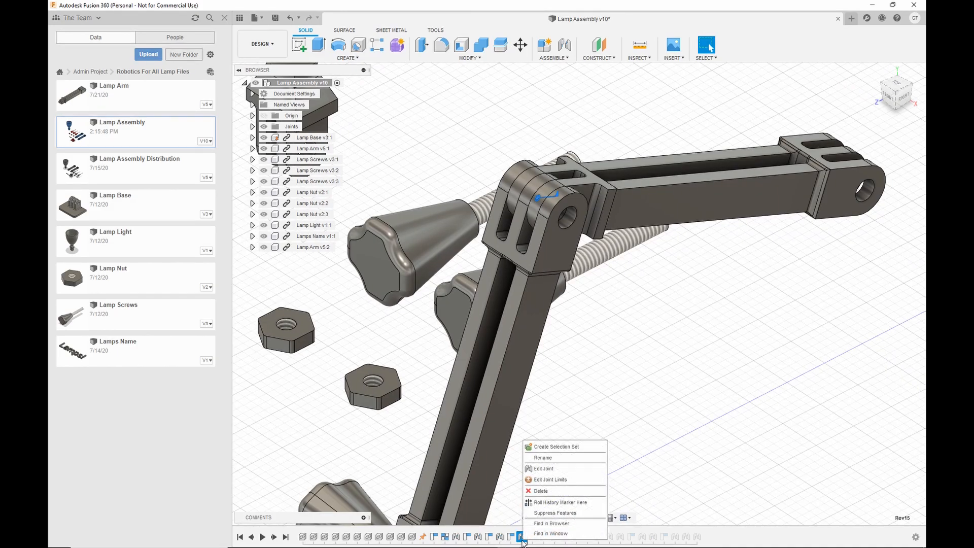
pyautogui.click(546, 480)
pyautogui.keyDown('shift'); pyautogui.moveTo(546, 482); pyautogui.dragTo(584, 419, button='middle'); pyautogui.keyUp('shift')
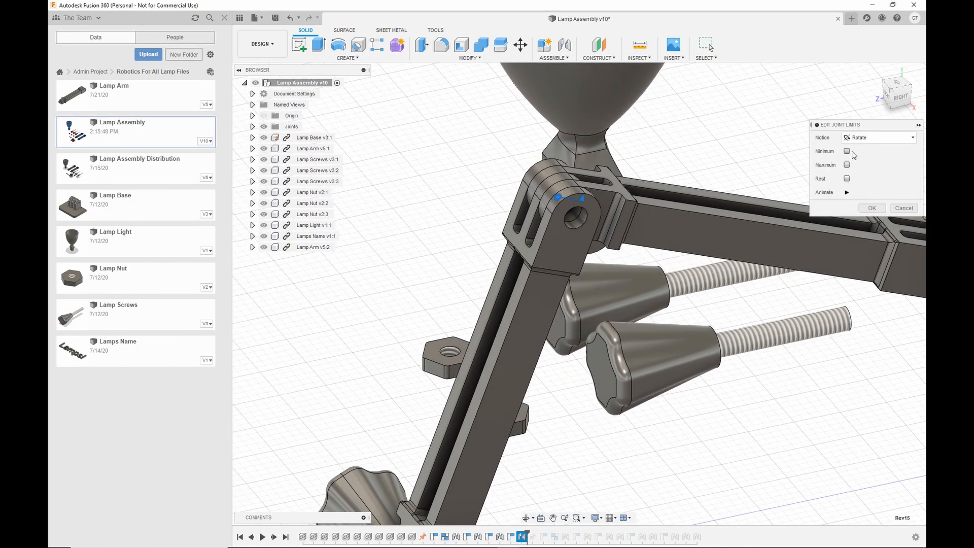
pyautogui.click(847, 151)
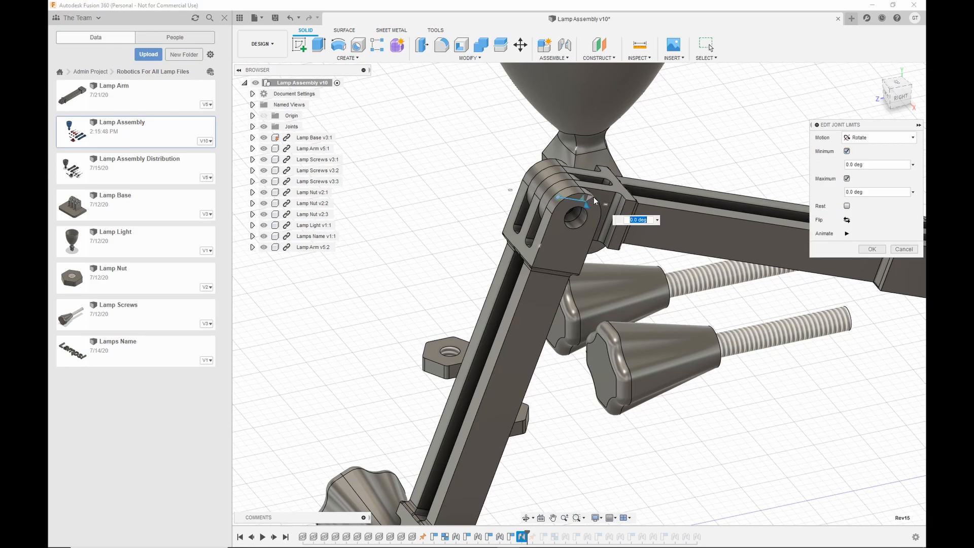
pyautogui.moveTo(589, 197); pyautogui.dragTo(499, 217)
pyautogui.keyDown('shift'); pyautogui.moveTo(609, 385); pyautogui.dragTo(655, 435, button='middle'); pyautogui.keyUp('shift')
pyautogui.keyDown('shift'); pyautogui.moveTo(610, 333); pyautogui.dragTo(599, 329, button='middle'); pyautogui.keyUp('shift')
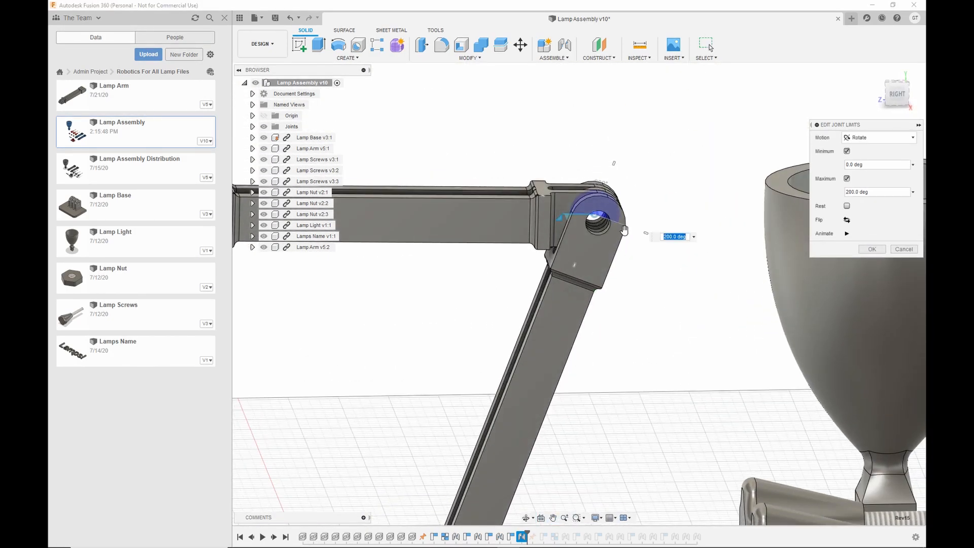
# Step: Set the arm joint's minimum rotation to -25 deg and apply the limits
pyautogui.moveTo(626, 229); pyautogui.dragTo(619, 246)
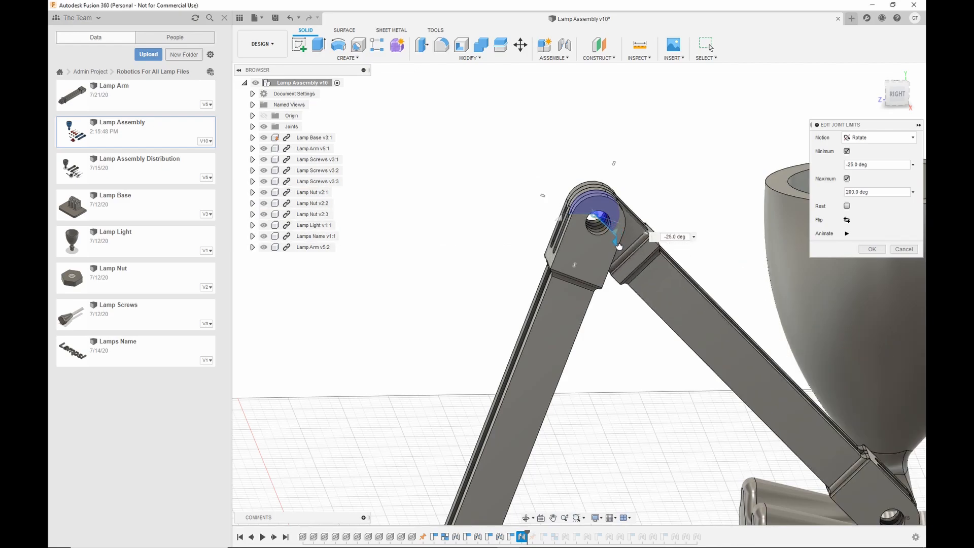
pyautogui.keyDown('shift'); pyautogui.moveTo(624, 324); pyautogui.dragTo(633, 347, button='middle'); pyautogui.keyUp('shift')
pyautogui.click(872, 249)
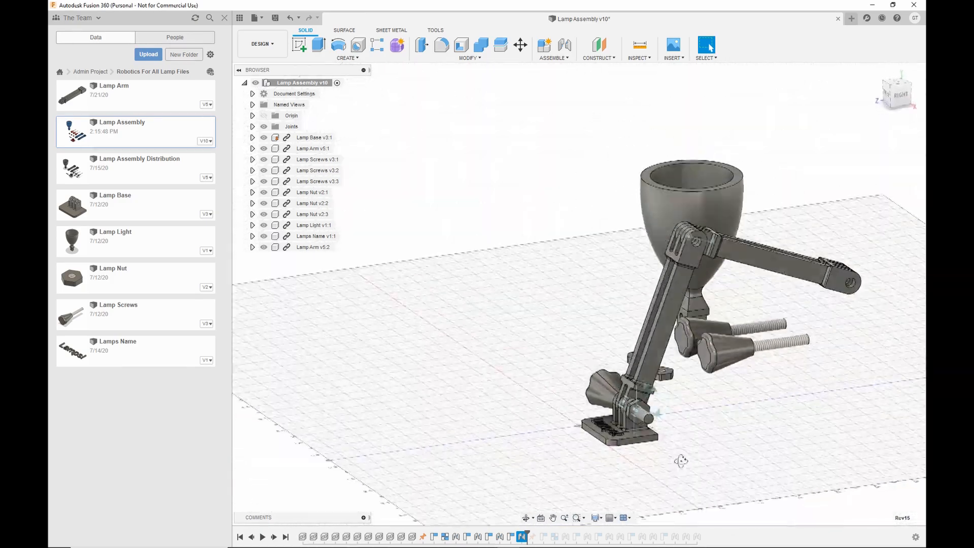
# Step: Test the limited arm joint by swinging the second arm and the lower arm to new positions
pyautogui.scroll(2, 634, 403)
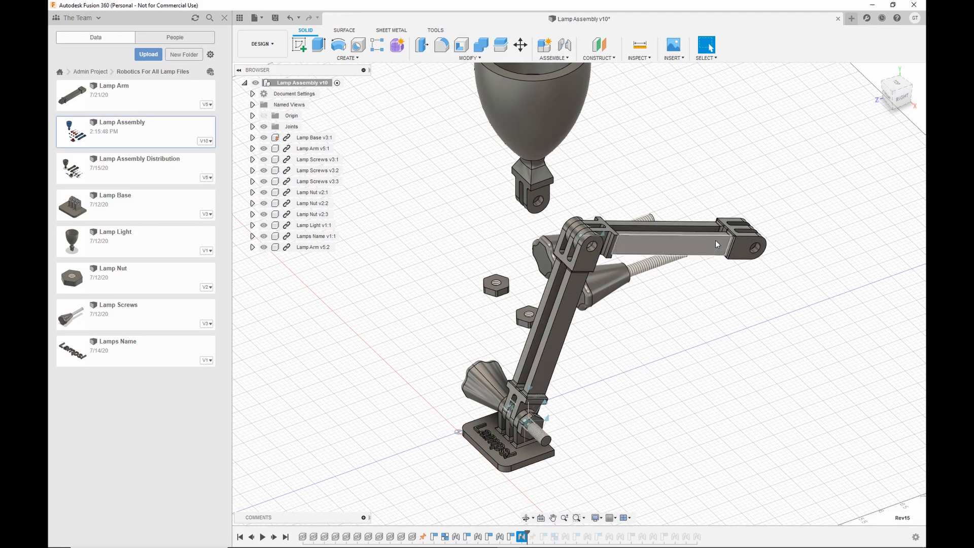
pyautogui.moveTo(719, 240); pyautogui.dragTo(909, 118)
pyautogui.moveTo(643, 321); pyautogui.dragTo(585, 314)
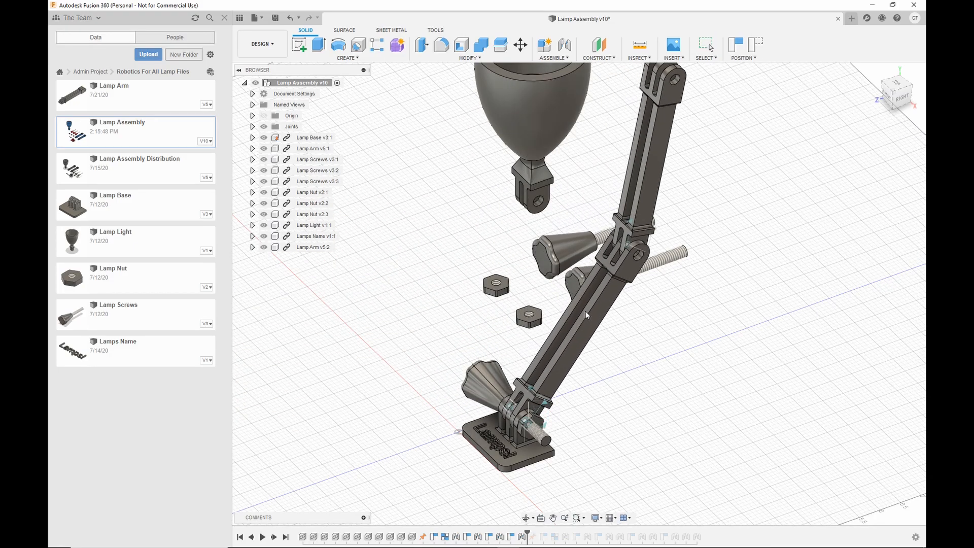
pyautogui.moveTo(655, 159); pyautogui.dragTo(581, 149)
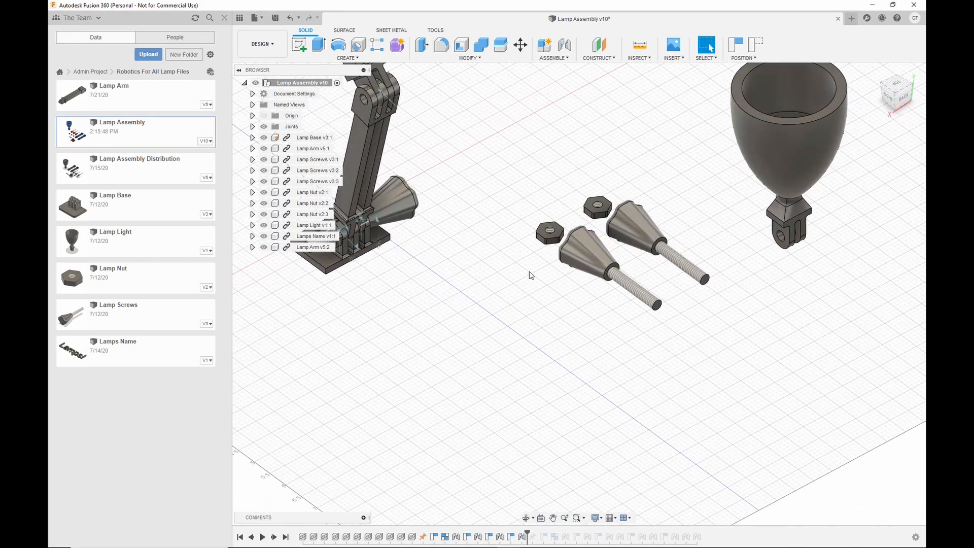
pyautogui.scroll(3, 435, 331)
pyautogui.scroll(-2, 448, 328)
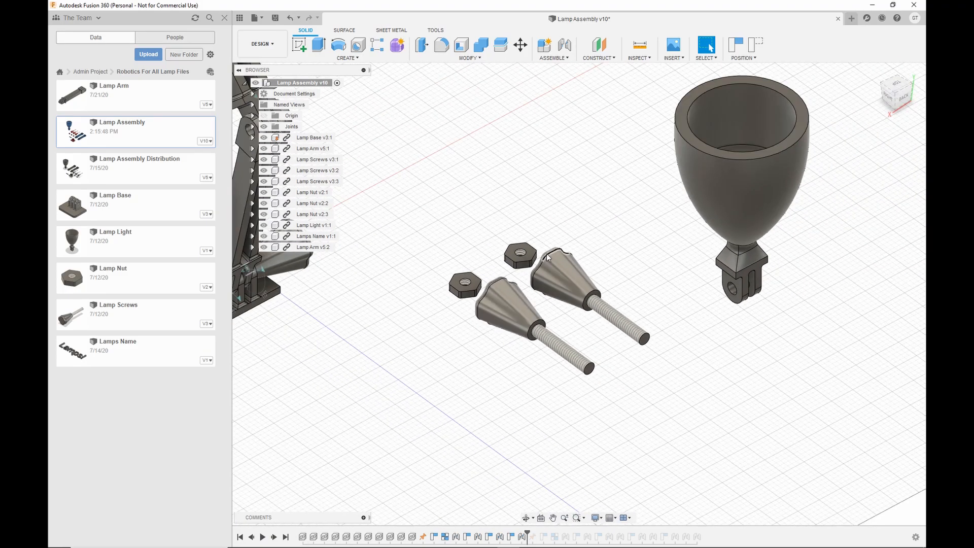
pyautogui.scroll(2, 547, 257)
pyautogui.press('j')
pyautogui.click(534, 294)
pyautogui.moveTo(346, 288); pyautogui.dragTo(560, 320, button='middle')
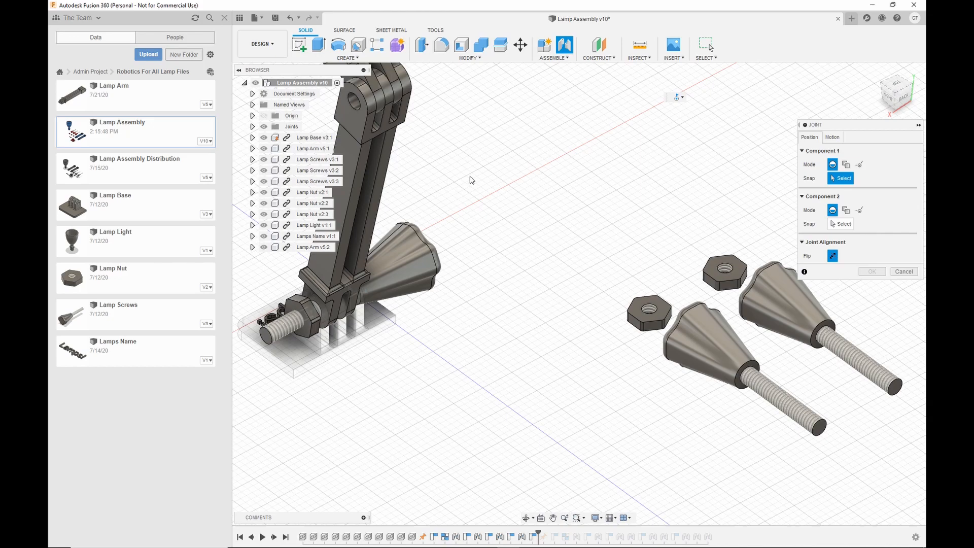
pyautogui.click(904, 272)
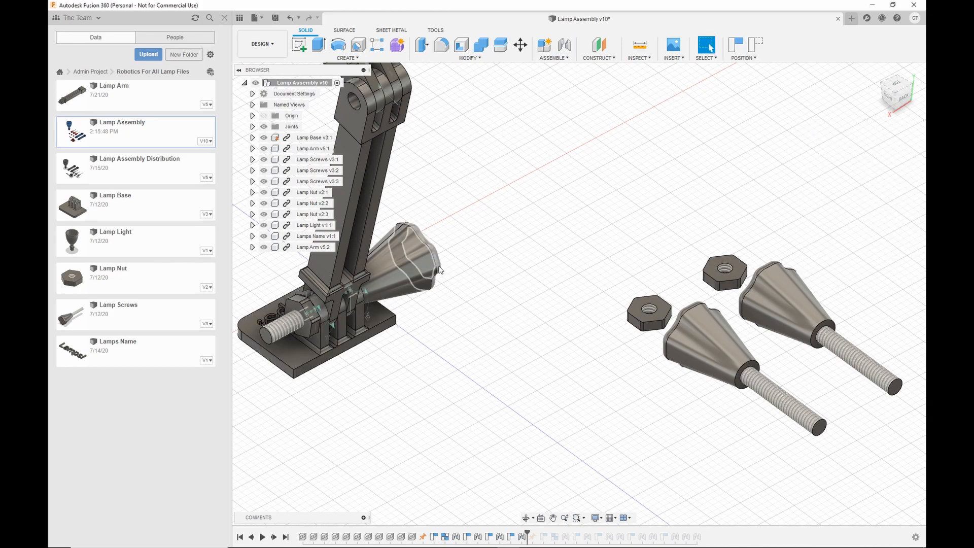
# Step: Capture the moved positions and start a rigid joint snapped where a loose screw's threaded shaft meets its knob
pyautogui.moveTo(449, 266); pyautogui.dragTo(487, 261, button='middle')
pyautogui.moveTo(479, 321); pyautogui.dragTo(512, 278)
pyautogui.moveTo(542, 267); pyautogui.dragTo(320, 249, button='middle')
pyautogui.click(566, 45)
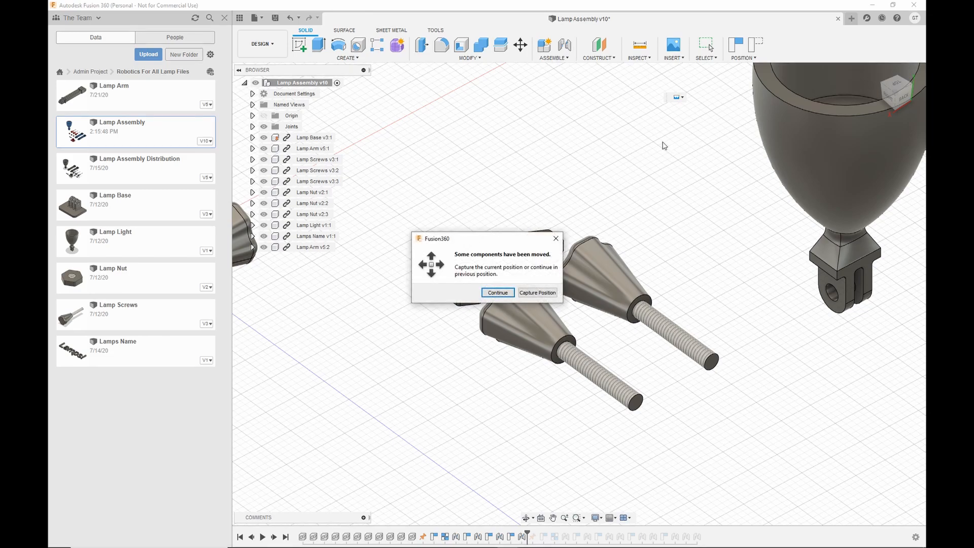
pyautogui.click(537, 293)
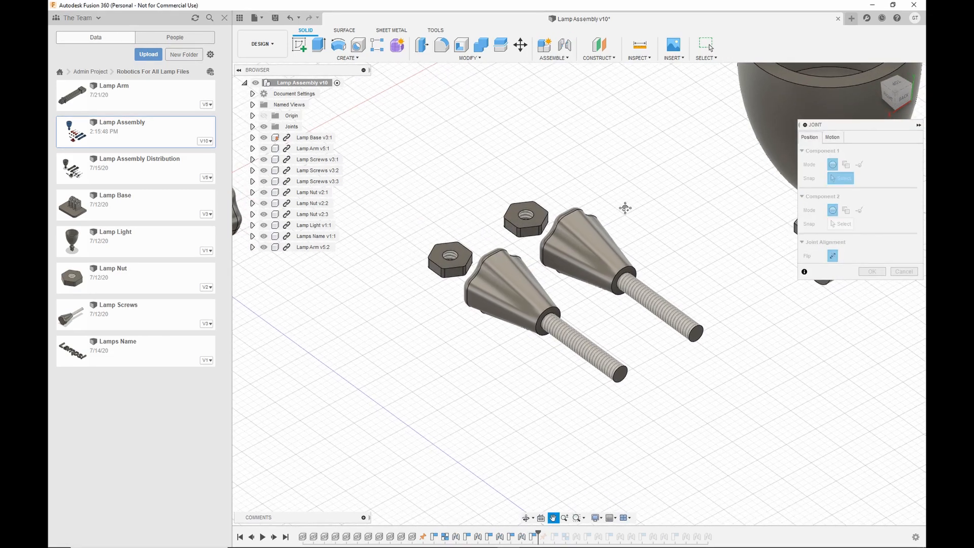
pyautogui.click(841, 138)
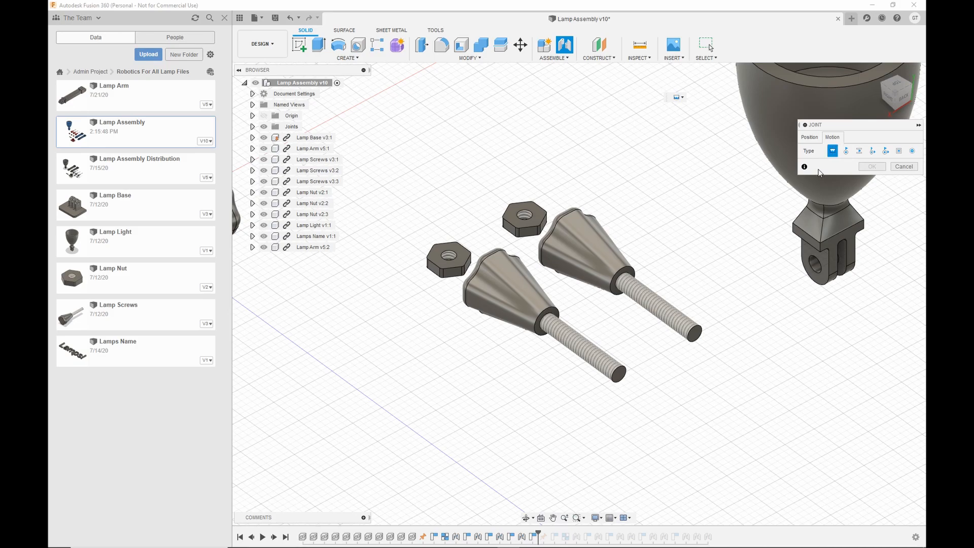
pyautogui.click(810, 138)
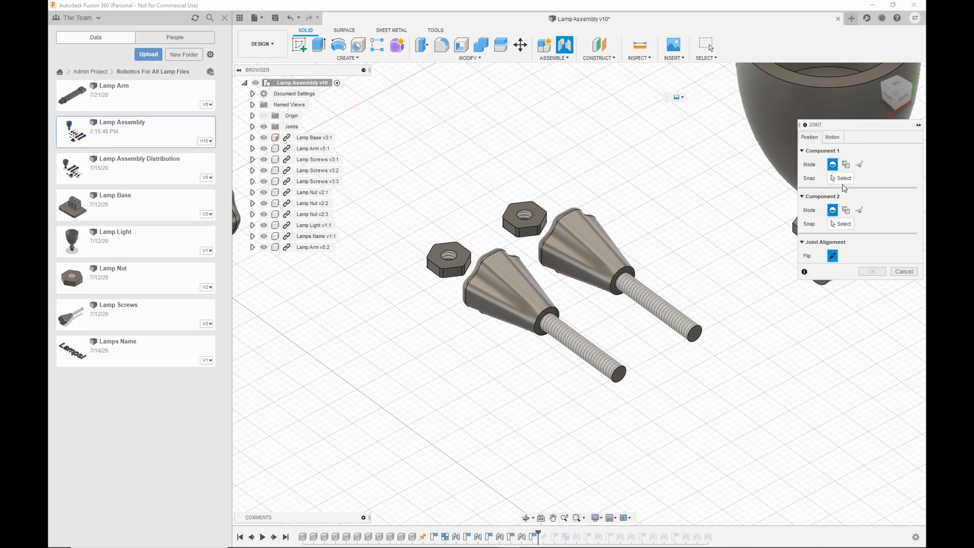
pyautogui.scroll(5, 624, 317)
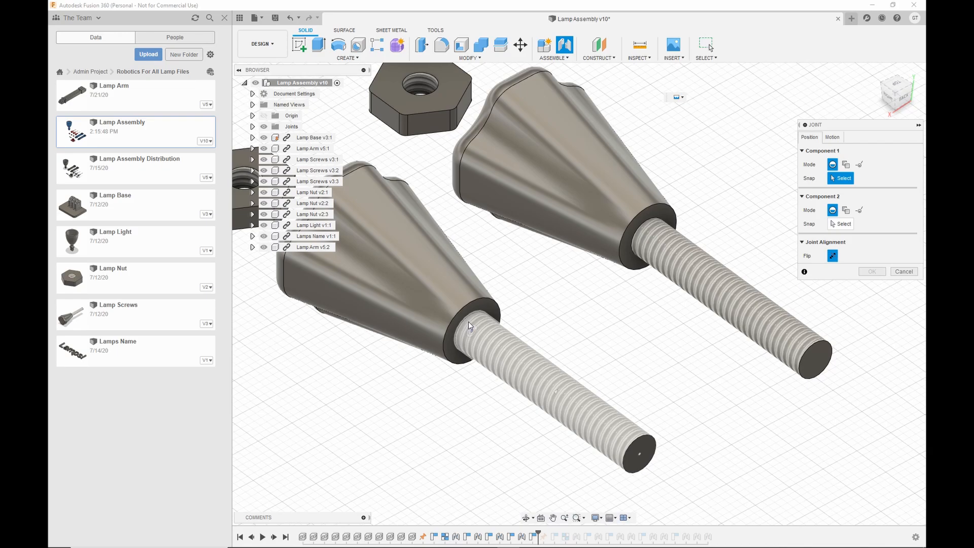
pyautogui.click(470, 321)
# Step: Snap the screw joint's second component to the outer lug hole at the lower arm's upper end and finish the joint
pyautogui.scroll(-3, 500, 327)
pyautogui.moveTo(500, 152); pyautogui.dragTo(559, 347, button='middle')
pyautogui.scroll(1, 624, 368)
pyautogui.scroll(3, 573, 342)
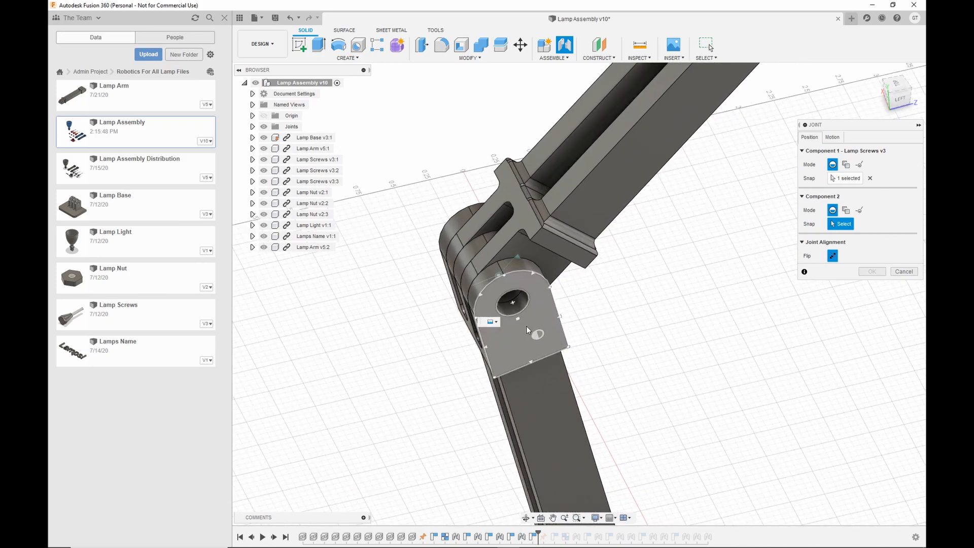
pyautogui.click(519, 291)
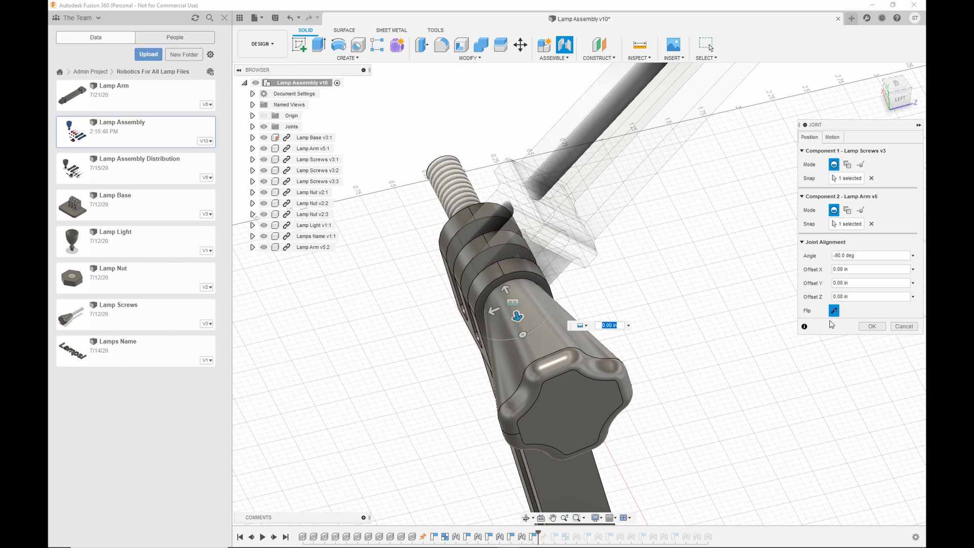
pyautogui.click(871, 327)
pyautogui.moveTo(670, 422); pyautogui.dragTo(643, 258, button='middle')
pyautogui.scroll(3, 574, 413)
pyautogui.scroll(-7, 578, 421)
pyautogui.moveTo(558, 477); pyautogui.dragTo(567, 283, button='middle')
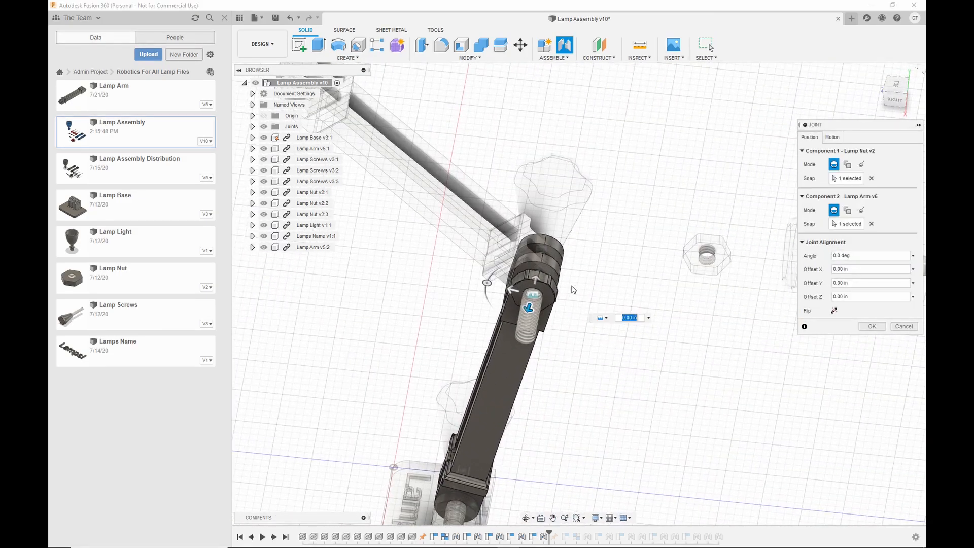
pyautogui.scroll(3, 564, 295)
pyautogui.scroll(1, 523, 290)
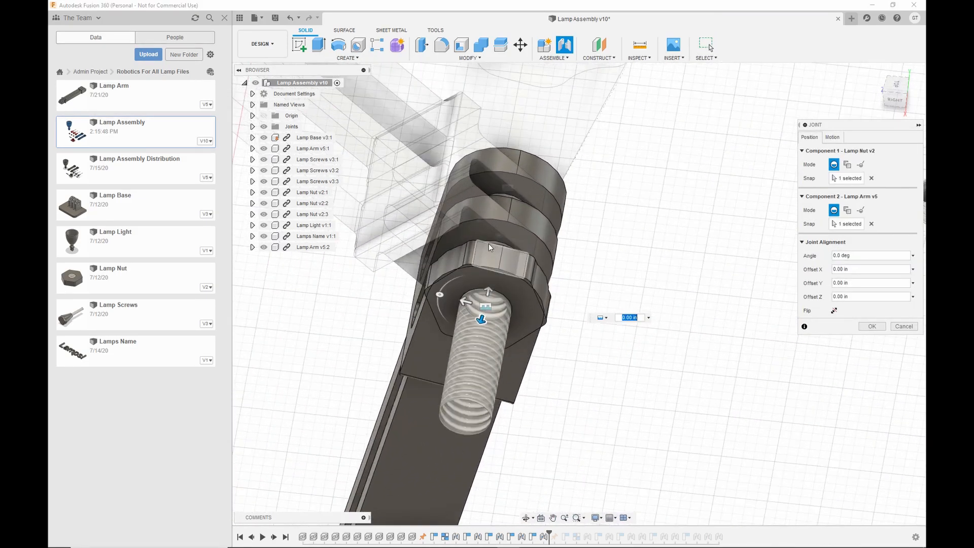
pyautogui.keyDown('shift'); pyautogui.moveTo(562, 288); pyautogui.dragTo(517, 250, button='middle'); pyautogui.keyUp('shift')
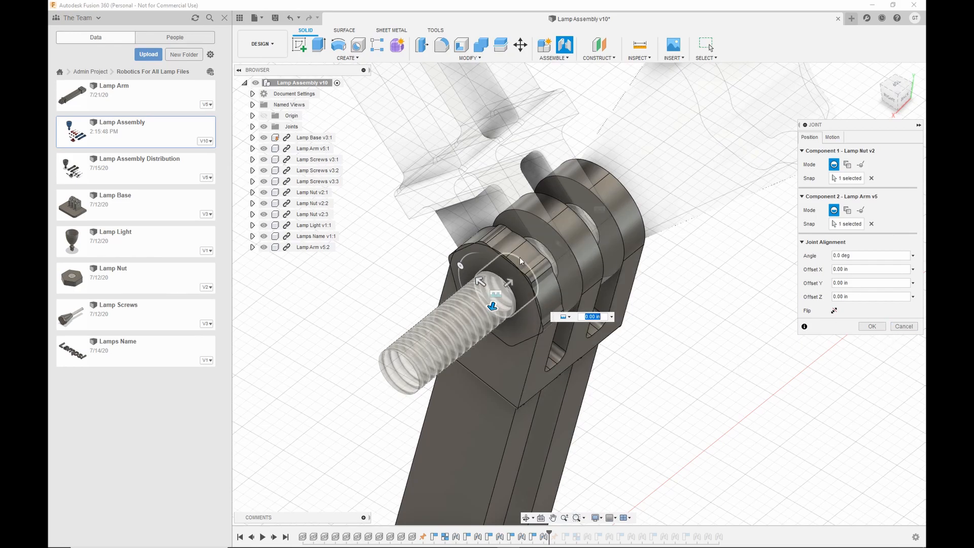
pyautogui.click(904, 326)
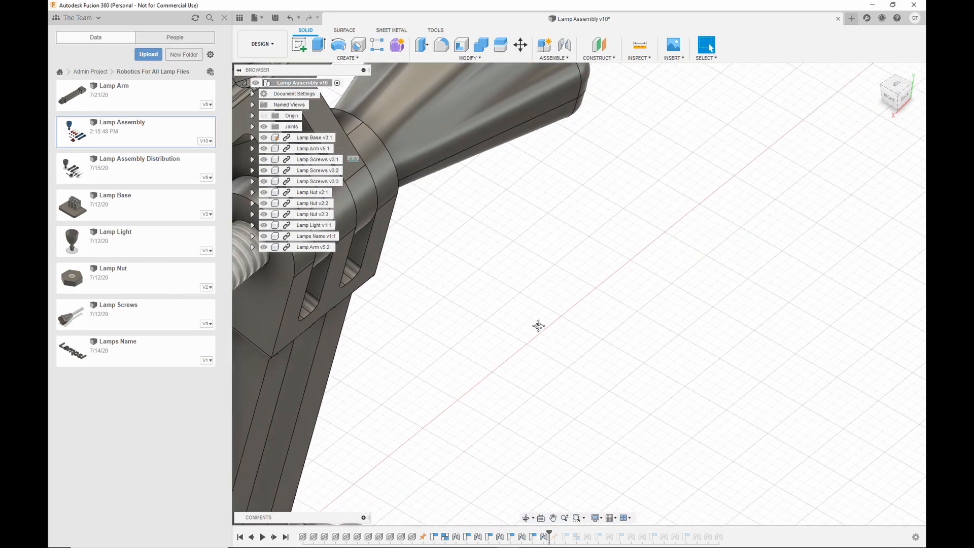
# Step: Start a rigid joint snapped to the bottom-face hole of the loose nut farther from the remaining screw
pyautogui.scroll(-3, 578, 350)
pyautogui.moveTo(621, 357); pyautogui.dragTo(600, 282, button='middle')
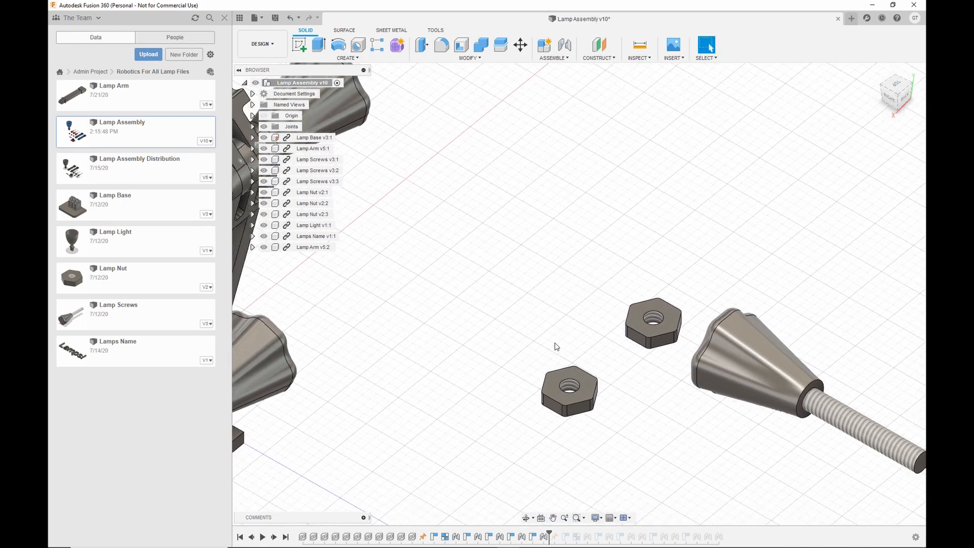
pyautogui.click(563, 45)
pyautogui.scroll(5, 514, 322)
pyautogui.scroll(3, 514, 322)
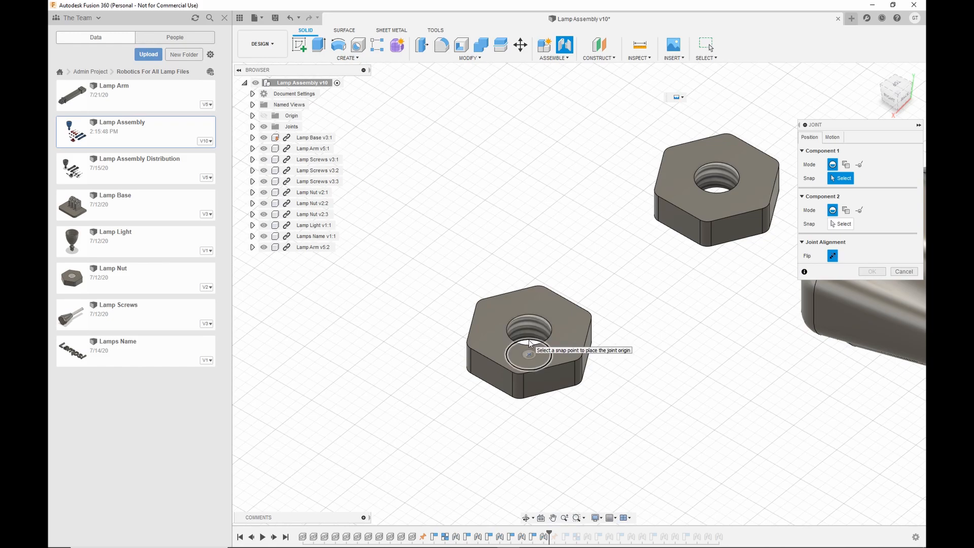
pyautogui.click(529, 344)
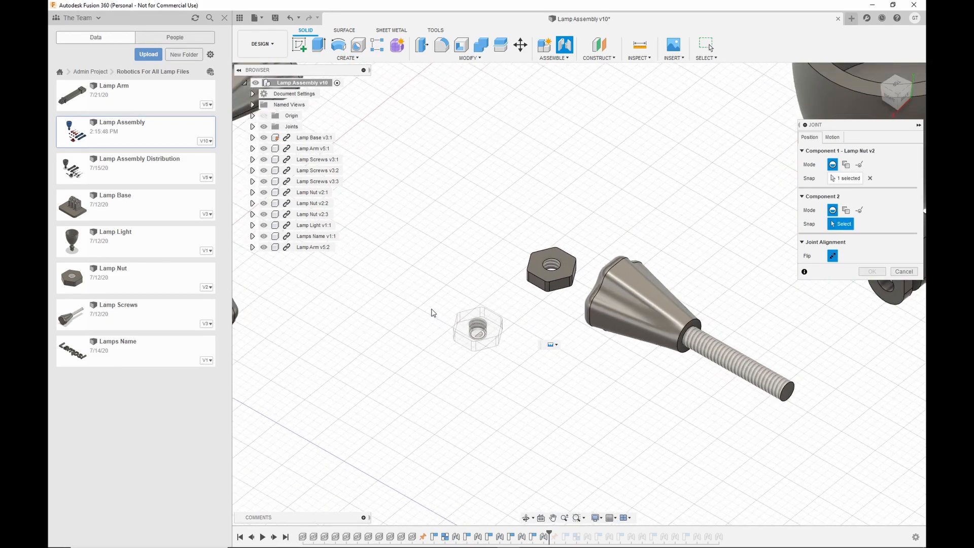
# Step: Snap the nut joint to the lower arm's outer lug hole opposite the screw knob and finish the joint
pyautogui.scroll(8, 527, 242)
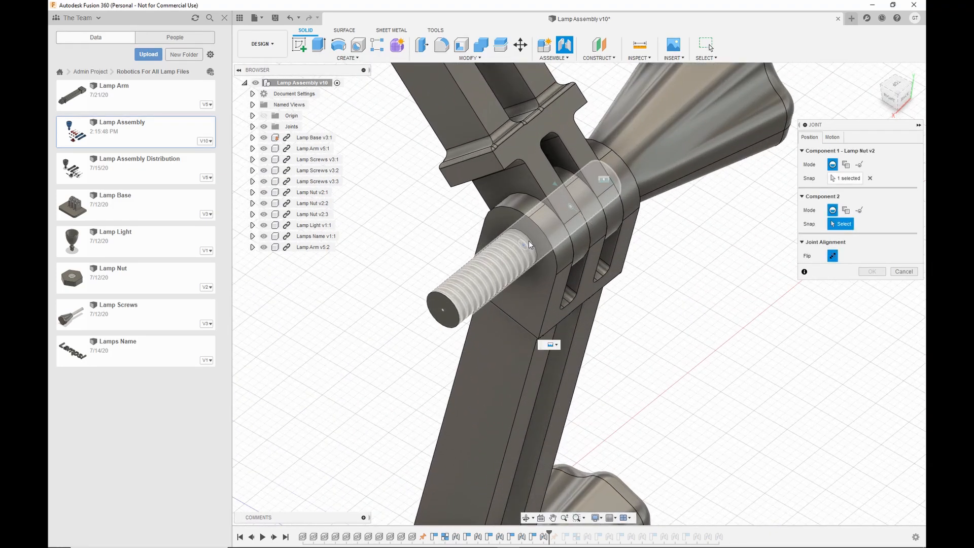
pyautogui.click(531, 244)
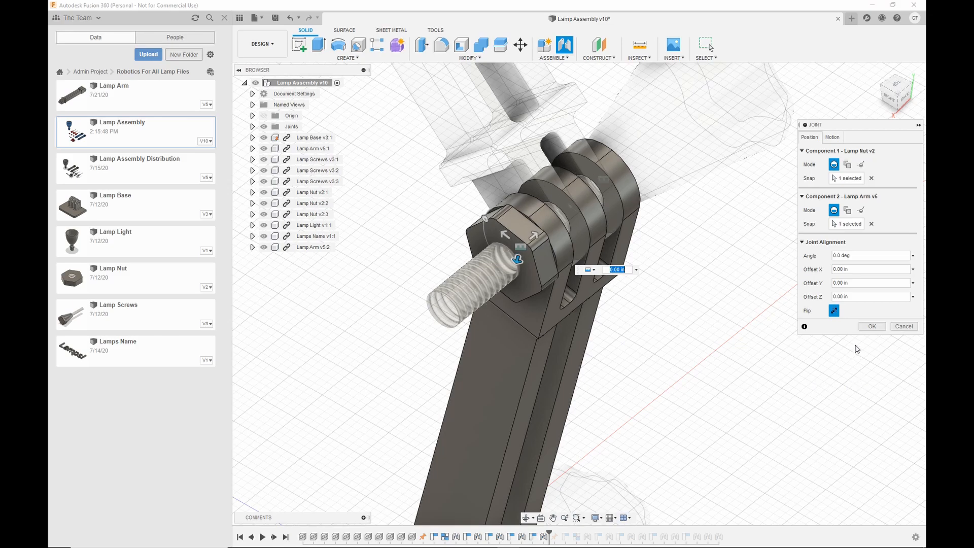
pyautogui.click(871, 326)
pyautogui.scroll(-8, 663, 404)
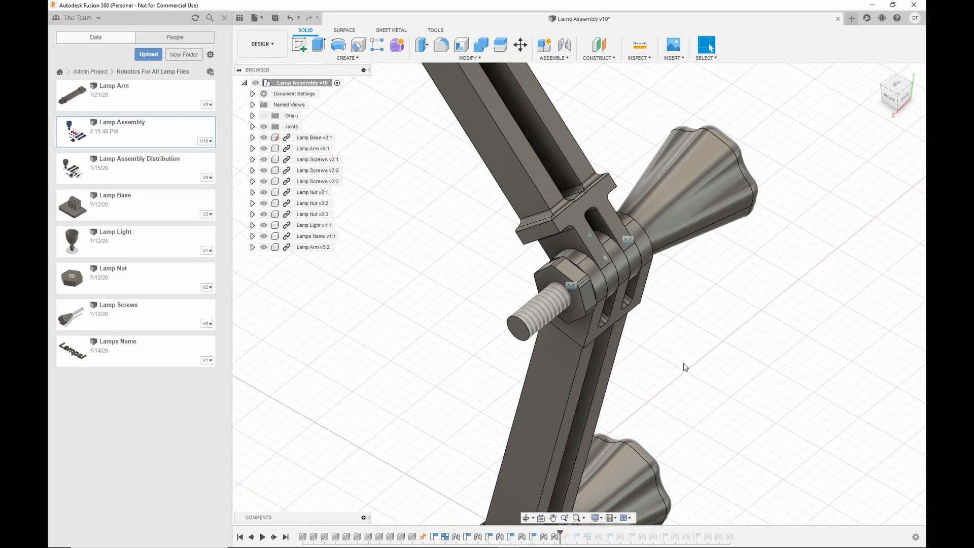
# Step: Test the jointed arms by moving the second arm and the middle screw
pyautogui.scroll(-4, 624, 301)
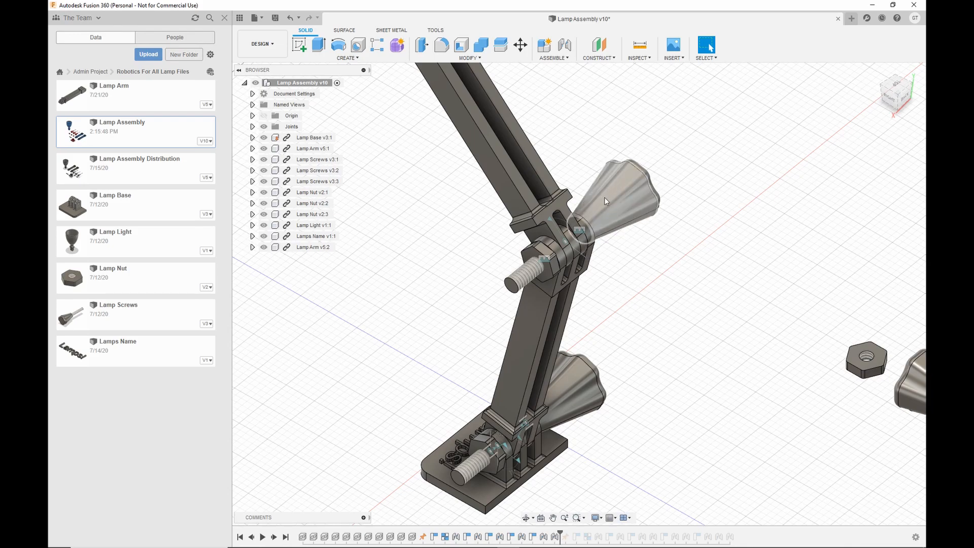
pyautogui.moveTo(591, 205); pyautogui.dragTo(476, 162)
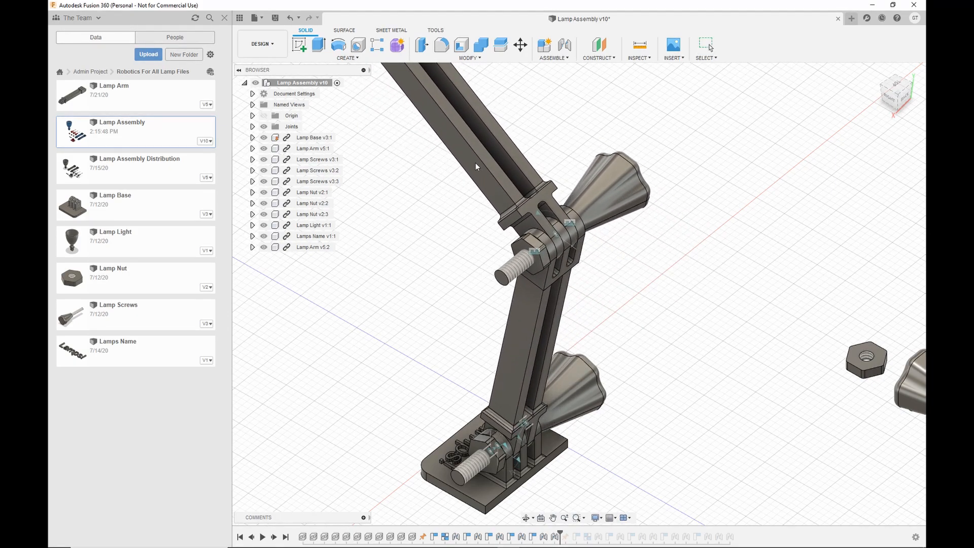
pyautogui.moveTo(608, 188); pyautogui.dragTo(611, 283)
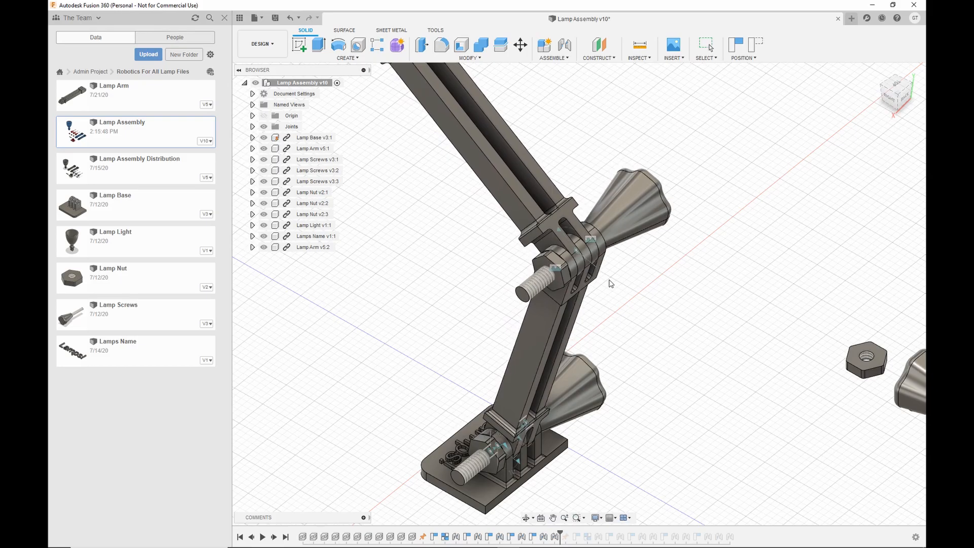
# Step: Start a revolute joint snapped to the hole on the inner face of a fork prong on the lamp light
pyautogui.moveTo(692, 299); pyautogui.dragTo(480, 280, button='middle')
pyautogui.moveTo(790, 335); pyautogui.dragTo(446, 294, button='middle')
pyautogui.moveTo(674, 332)
pyautogui.keyDown('shift'); pyautogui.mouseDown(button='middle')
pyautogui.moveTo(569, 304)
pyautogui.moveTo(339, 309)
pyautogui.mouseUp(button='middle'); pyautogui.keyUp('shift')
pyautogui.moveTo(741, 325)
pyautogui.keyDown('shift'); pyautogui.mouseDown(button='middle')
pyautogui.moveTo(711, 328)
pyautogui.moveTo(482, 279)
pyautogui.moveTo(516, 283)
pyautogui.moveTo(622, 346)
pyautogui.mouseUp(button='middle'); pyautogui.keyUp('shift')
pyautogui.scroll(2, 622, 346)
pyautogui.click(563, 41)
pyautogui.click(498, 293)
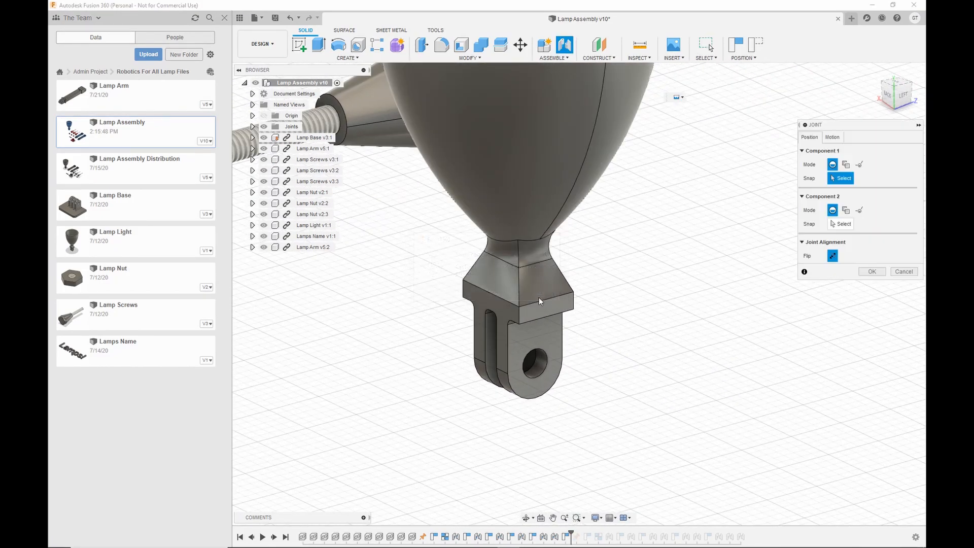
pyautogui.click(834, 138)
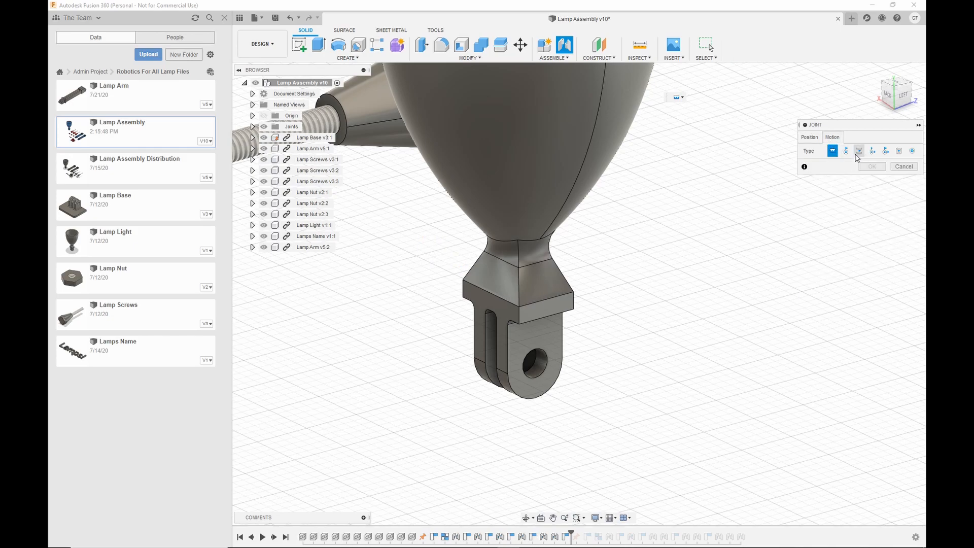
pyautogui.click(810, 138)
pyautogui.keyDown('shift'); pyautogui.moveTo(618, 298); pyautogui.dragTo(759, 229, button='middle'); pyautogui.keyUp('shift')
pyautogui.scroll(3, 552, 362)
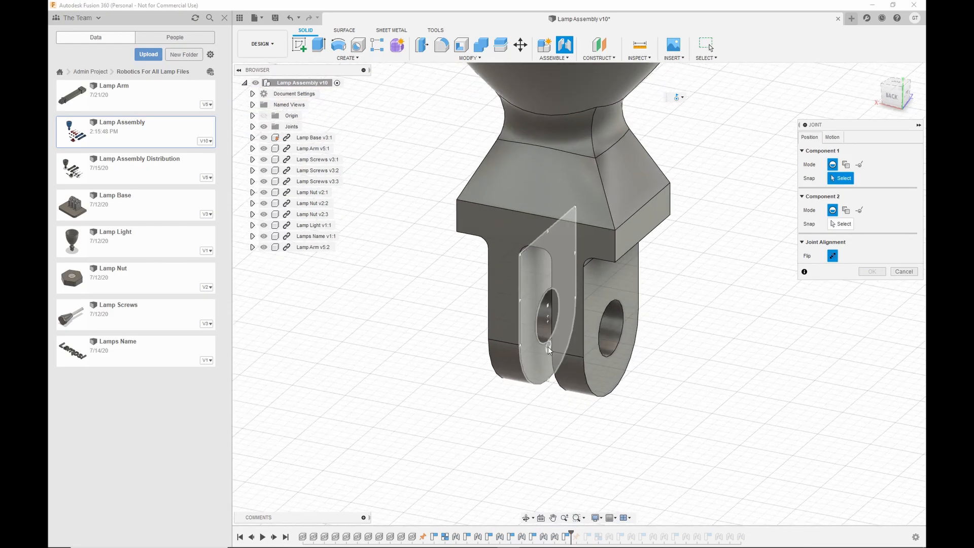
pyautogui.click(542, 345)
pyautogui.scroll(-5, 452, 331)
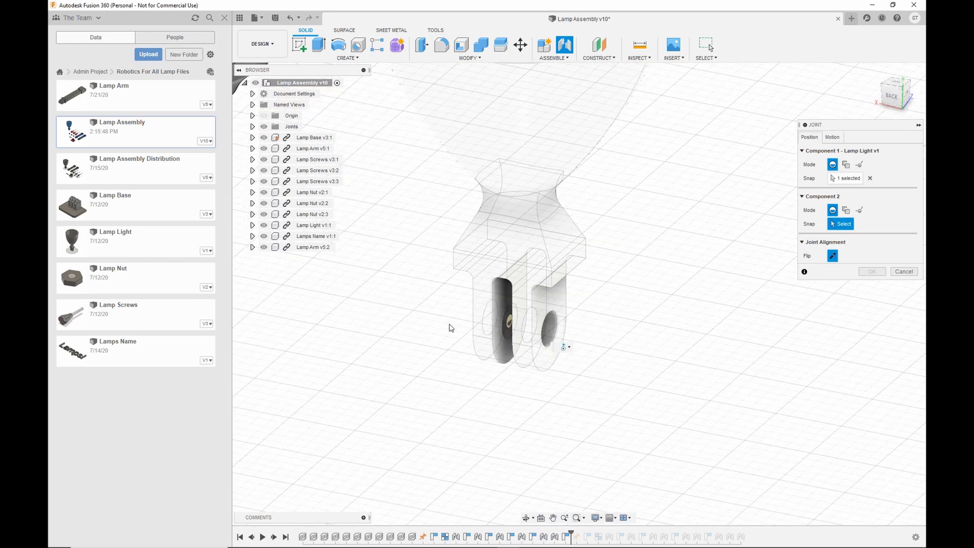
# Step: Snap the light joint's second component to the inner lug hole at the upper arm's free end and finish the joint
pyautogui.keyDown('shift'); pyautogui.moveTo(603, 327); pyautogui.dragTo(741, 286, button='middle'); pyautogui.keyUp('shift')
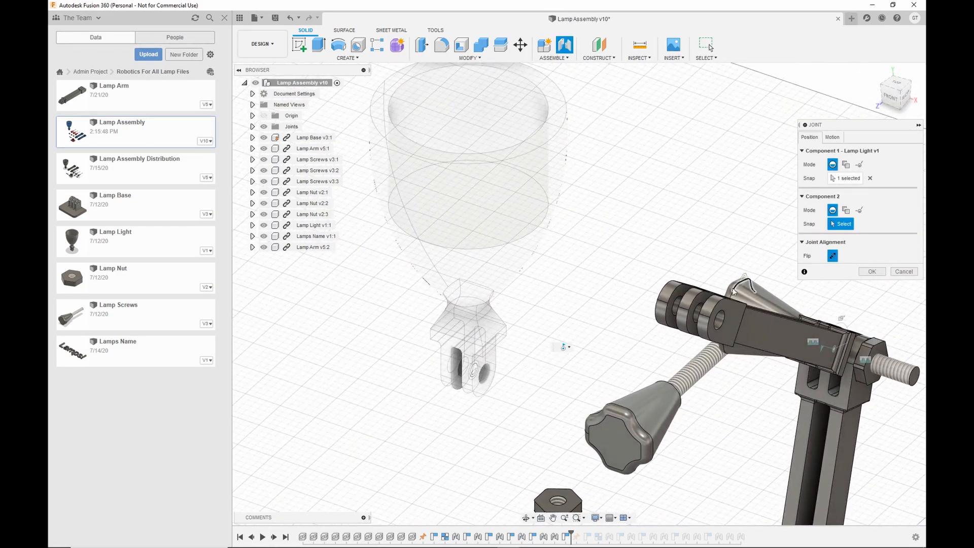
pyautogui.moveTo(575, 378); pyautogui.dragTo(498, 358, button='middle')
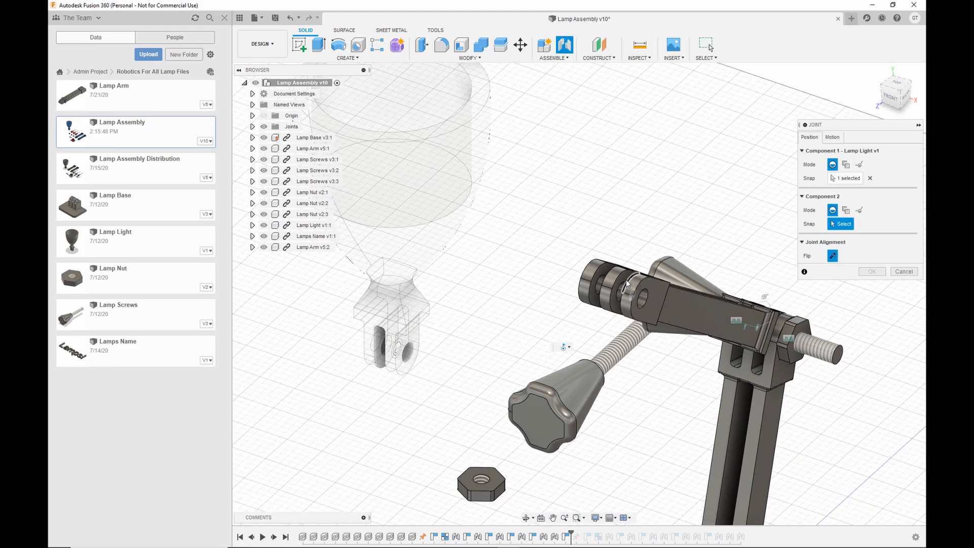
pyautogui.click(629, 282)
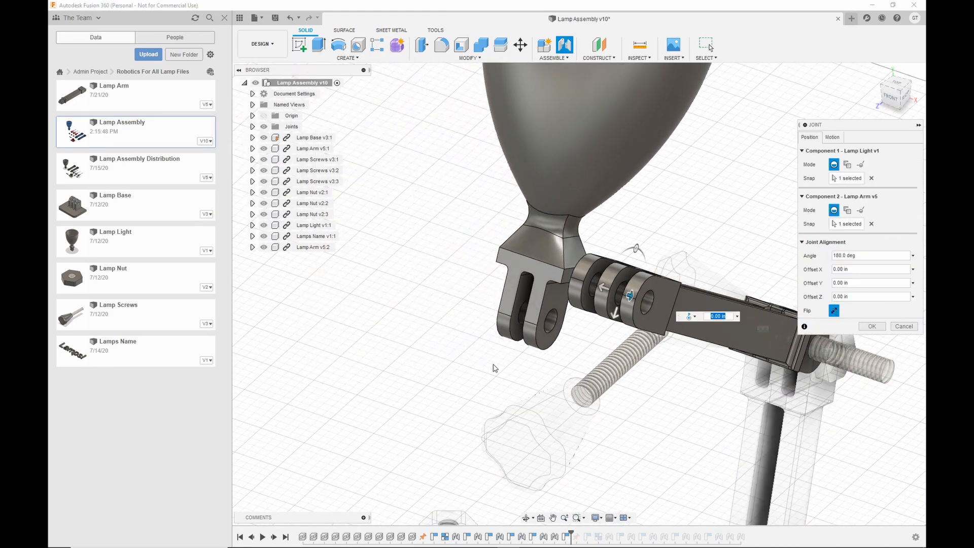
pyautogui.press('Return')
# Step: Test the new light joint by moving the attached light and upper arm
pyautogui.moveTo(495, 368)
pyautogui.keyDown('shift'); pyautogui.mouseDown(button='middle')
pyautogui.moveTo(479, 361)
pyautogui.moveTo(499, 305)
pyautogui.moveTo(508, 327)
pyautogui.moveTo(500, 354)
pyautogui.mouseUp(button='middle'); pyautogui.keyUp('shift')
pyautogui.scroll(-4, 499, 304)
pyautogui.moveTo(617, 270); pyautogui.dragTo(628, 190)
pyautogui.moveTo(699, 291); pyautogui.dragTo(657, 196, button='middle')
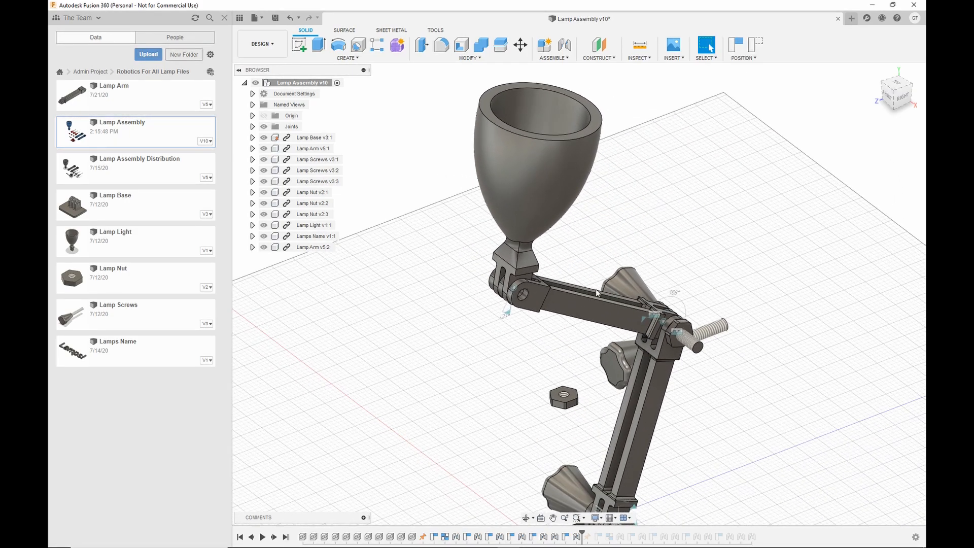
# Step: Limit the light joint's rotation to a minimum of -205 deg and a maximum of 20 deg
pyautogui.scroll(5, 528, 324)
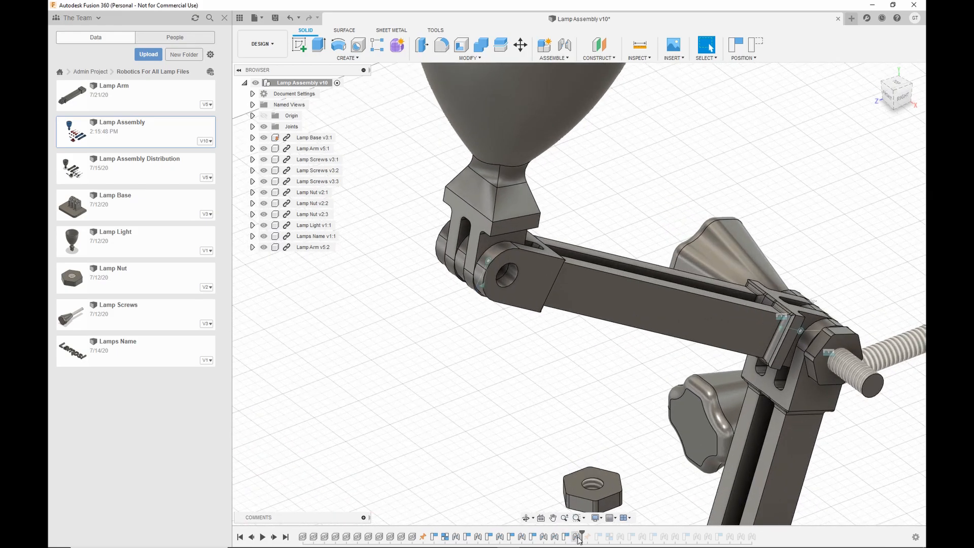
pyautogui.rightClick(577, 537)
pyautogui.click(603, 476)
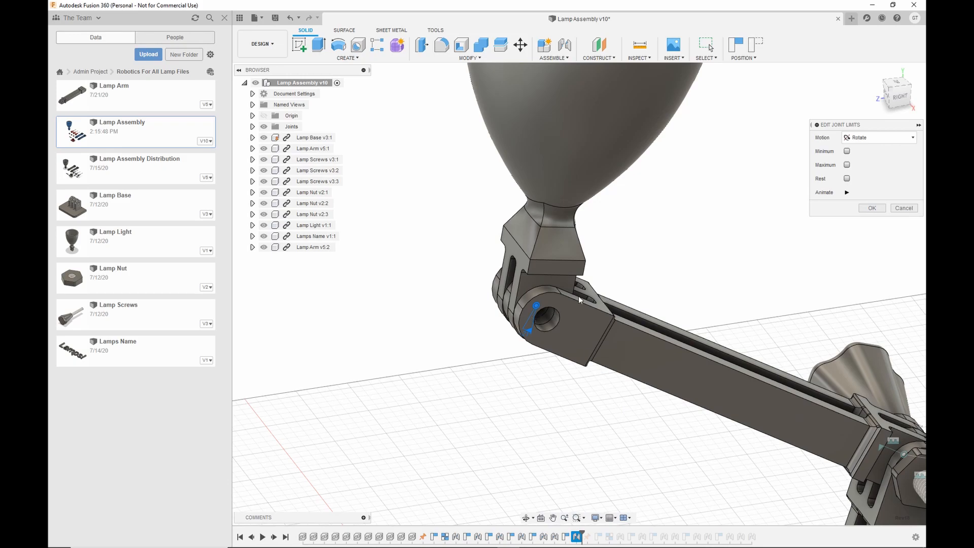
pyautogui.click(846, 151)
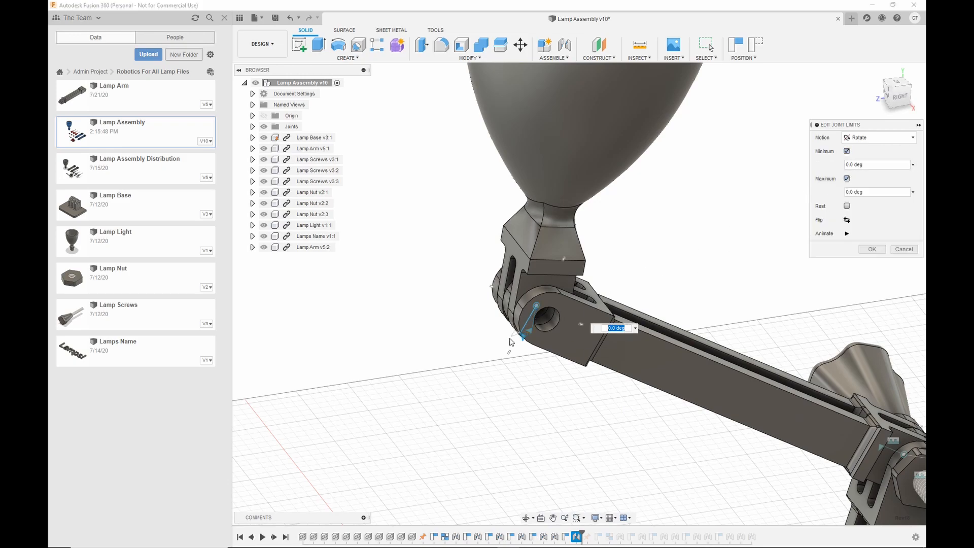
pyautogui.moveTo(514, 332); pyautogui.dragTo(533, 240)
pyautogui.keyDown('shift'); pyautogui.moveTo(607, 406); pyautogui.dragTo(583, 370, button='middle'); pyautogui.keyUp('shift')
pyautogui.scroll(-3, 584, 377)
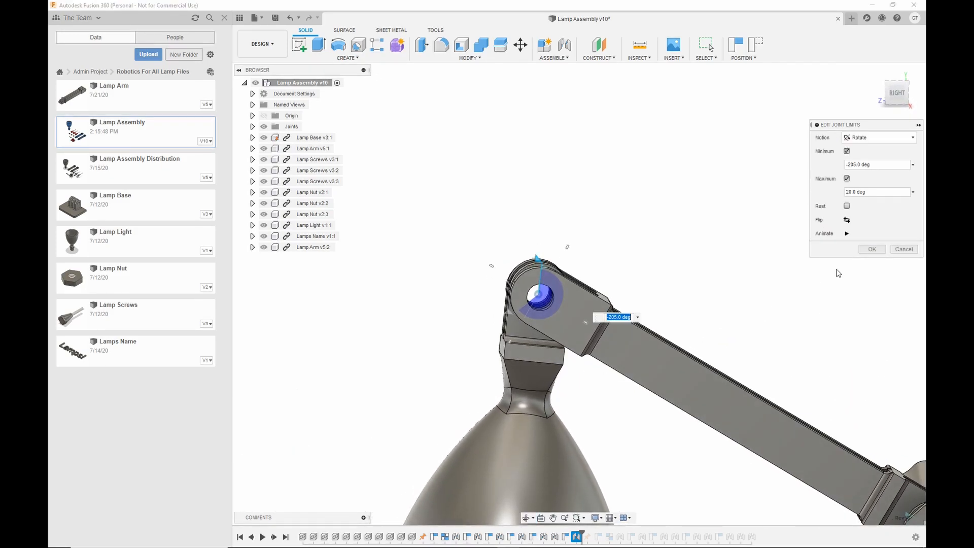
pyautogui.click(872, 249)
# Step: Start a joint on the remaining loose screw, snapped to the circle where its threaded shaft meets the knob
pyautogui.scroll(-3, 724, 378)
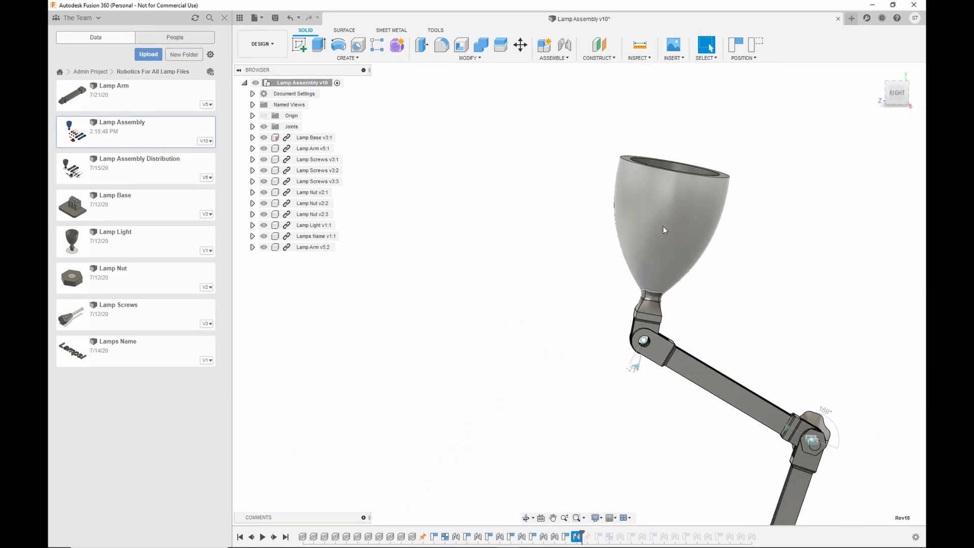
pyautogui.keyDown('shift'); pyautogui.moveTo(808, 385); pyautogui.dragTo(827, 412, button='middle'); pyautogui.keyUp('shift')
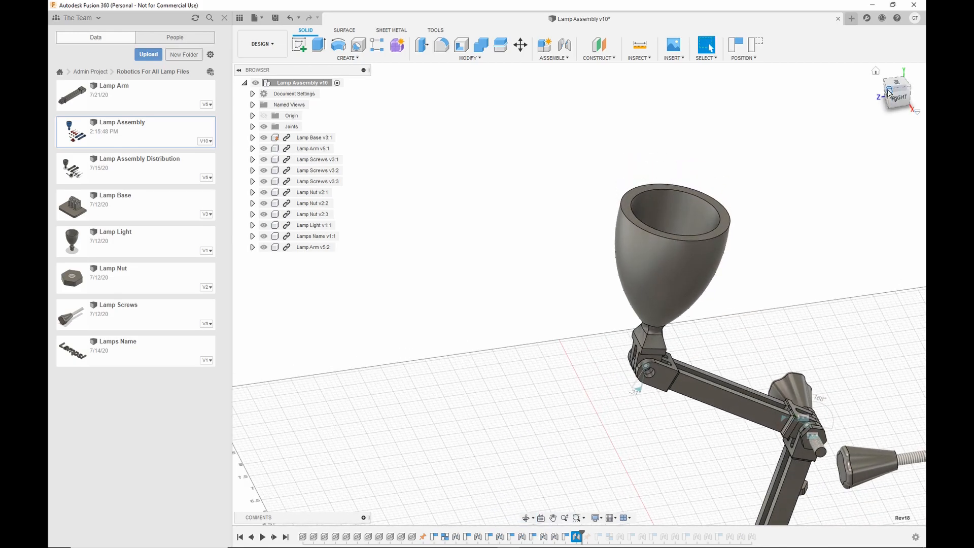
pyautogui.keyDown('shift'); pyautogui.moveTo(871, 134); pyautogui.dragTo(745, 315, button='middle'); pyautogui.keyUp('shift')
pyautogui.moveTo(553, 344); pyautogui.dragTo(738, 228, button='middle')
pyautogui.keyDown('shift'); pyautogui.moveTo(583, 332); pyautogui.dragTo(528, 274, button='middle'); pyautogui.keyUp('shift')
pyautogui.scroll(3, 684, 381)
pyautogui.moveTo(609, 374); pyautogui.dragTo(636, 357, button='middle')
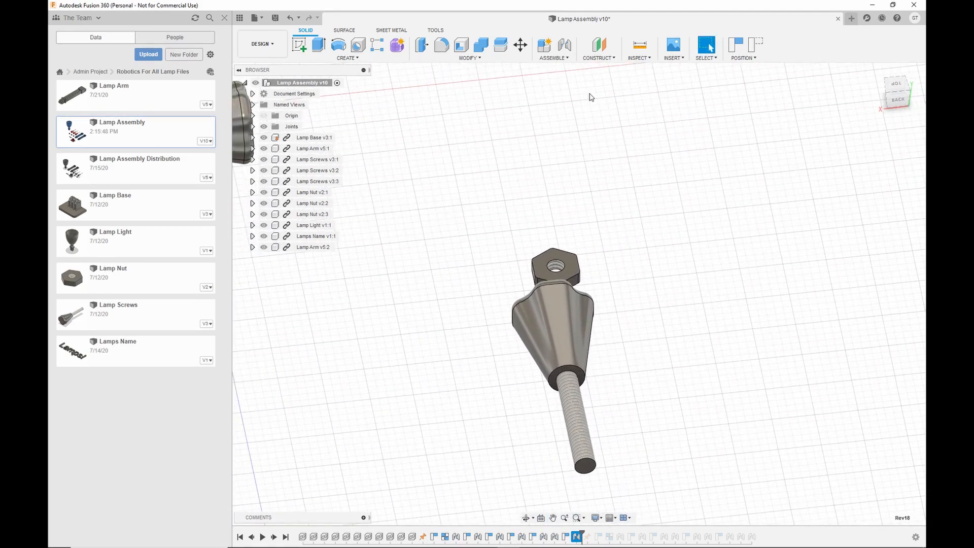
pyautogui.click(565, 45)
pyautogui.click(536, 296)
pyautogui.click(831, 137)
pyautogui.click(810, 137)
pyautogui.click(568, 378)
# Step: Snap the screw joint's second component to the outer lug hole at the upper arm's light end
pyautogui.keyDown('shift'); pyautogui.moveTo(548, 206); pyautogui.dragTo(530, 182, button='middle'); pyautogui.keyUp('shift')
pyautogui.click(577, 191)
pyautogui.click(904, 326)
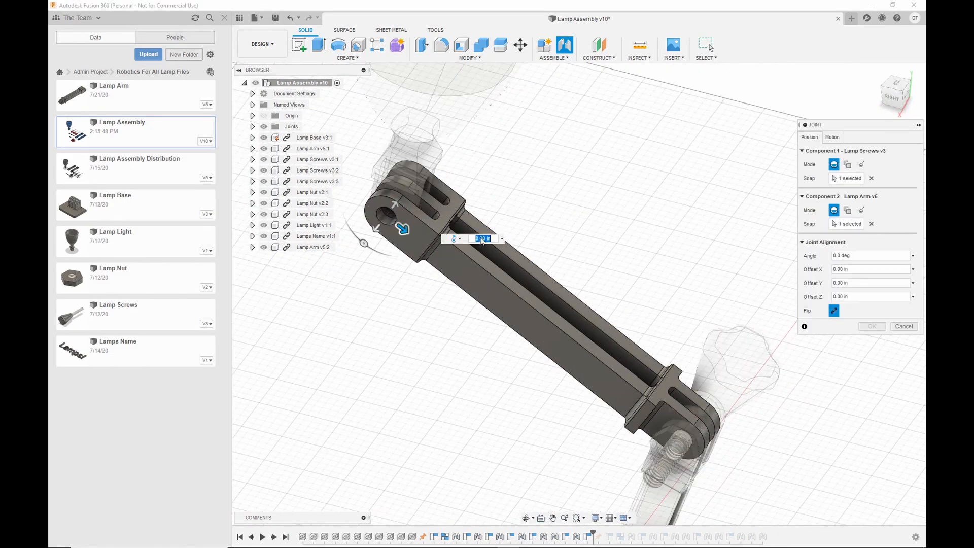
# Step: Rigidly joint the last loose nut to the upper arm's outer lug hole opposite the screw knob at the light
pyautogui.click(832, 137)
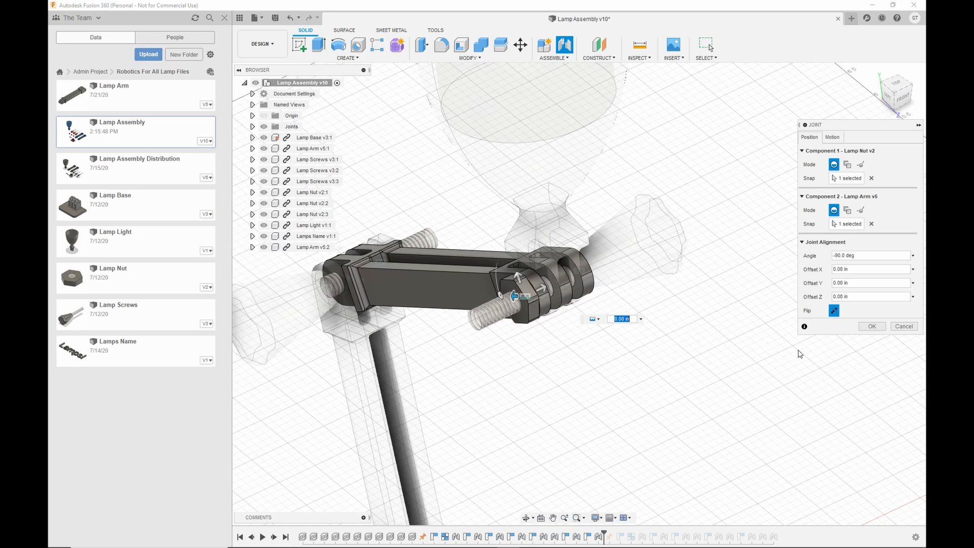
pyautogui.click(872, 326)
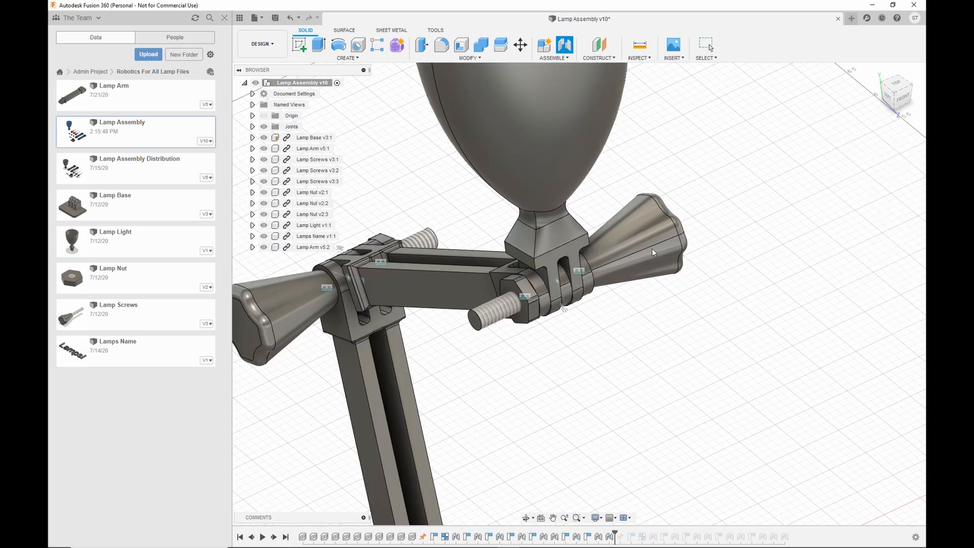
# Step: Pose the finished lamp by moving its arms and light until the lower arm stands nearly upright and the light points downward
pyautogui.keyDown('shift'); pyautogui.moveTo(679, 354); pyautogui.dragTo(577, 372, button='middle'); pyautogui.keyUp('shift')
pyautogui.scroll(-3, 577, 372)
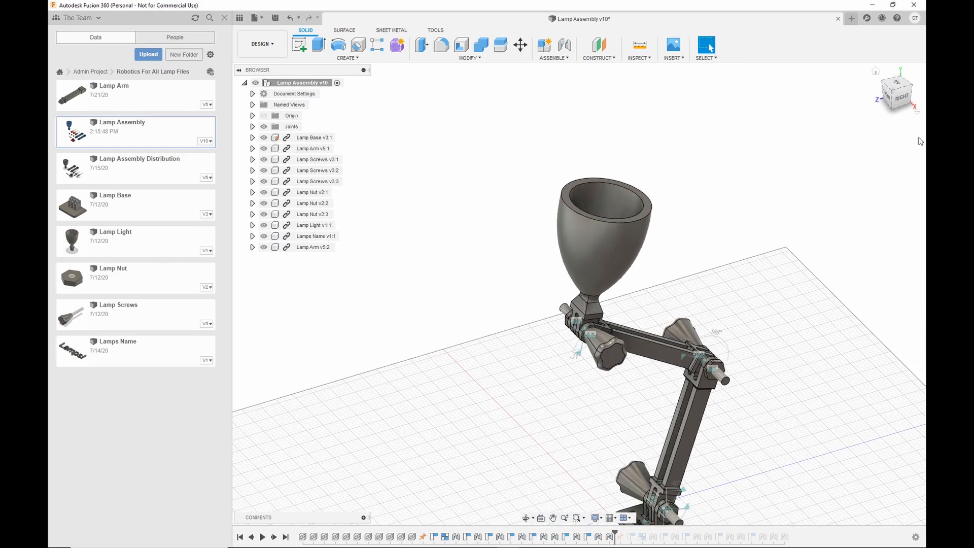
pyautogui.click(893, 93)
pyautogui.keyDown('shift'); pyautogui.moveTo(667, 276); pyautogui.dragTo(705, 268, button='middle'); pyautogui.keyUp('shift')
pyautogui.moveTo(548, 168); pyautogui.dragTo(811, 222)
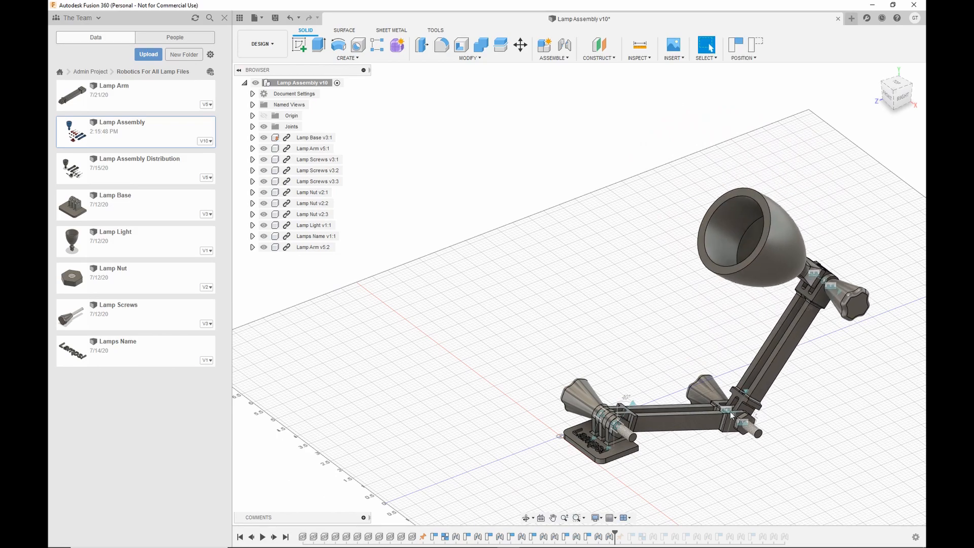
pyautogui.moveTo(704, 415); pyautogui.dragTo(490, 345)
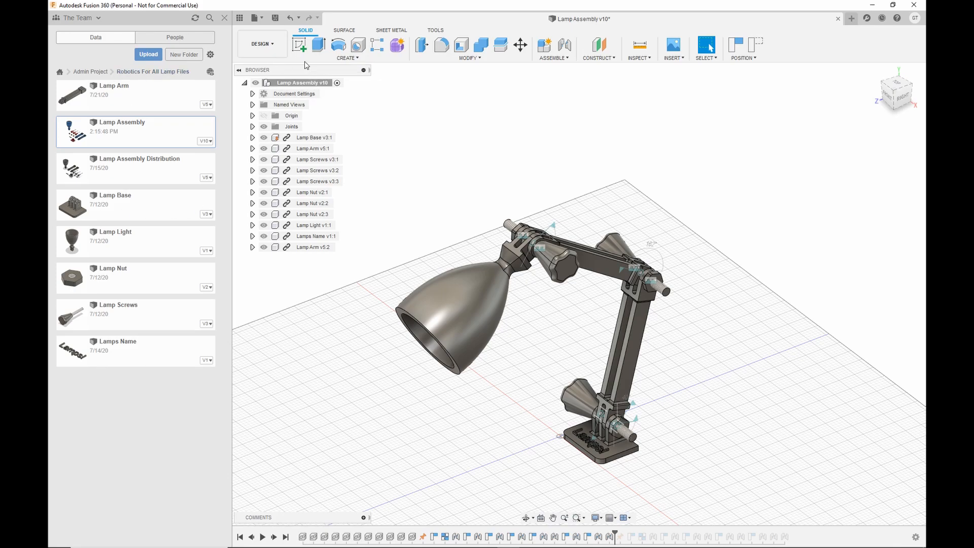
# Step: Switch to the Render workspace and frame the whole lamp
pyautogui.click(278, 46)
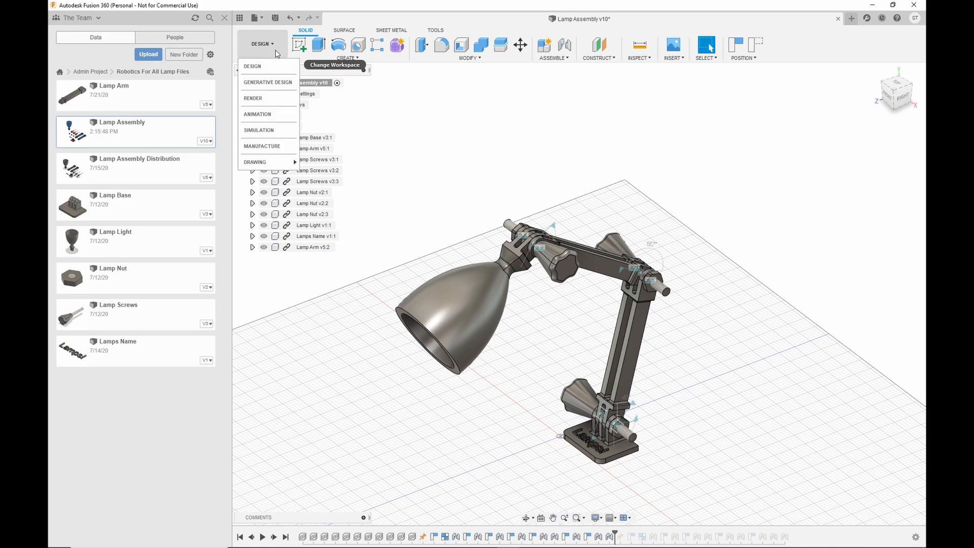
pyautogui.click(258, 99)
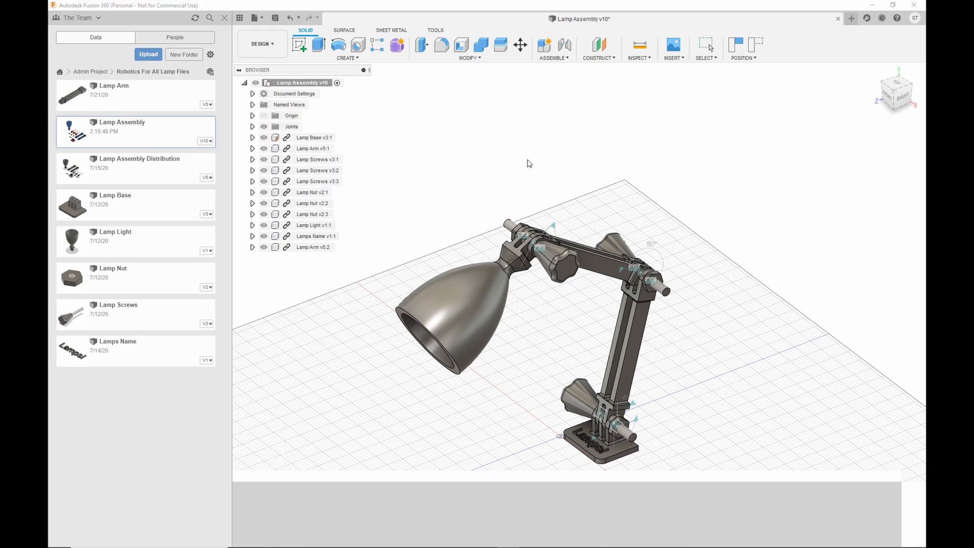
pyautogui.scroll(6, 562, 289)
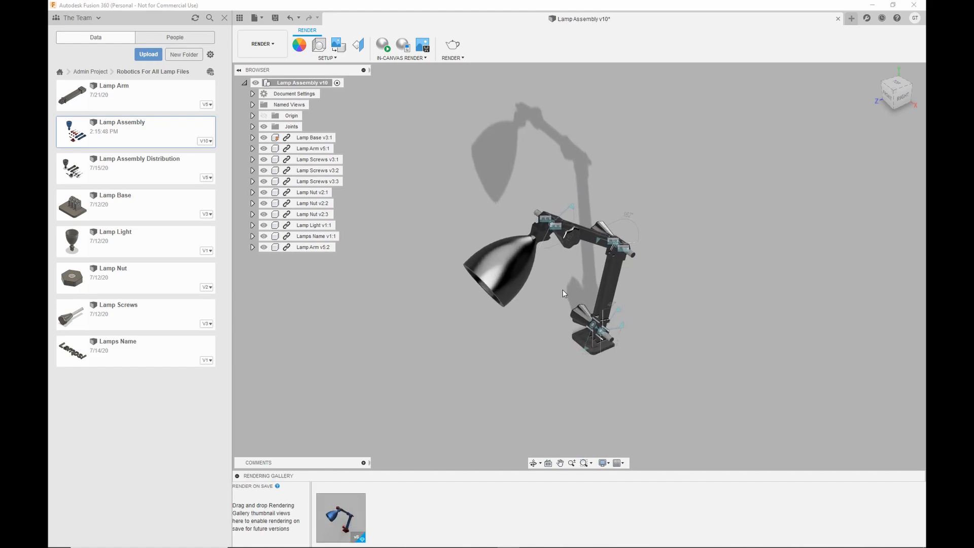
pyautogui.scroll(1, 555, 291)
pyautogui.moveTo(552, 288); pyautogui.dragTo(543, 285, button='middle')
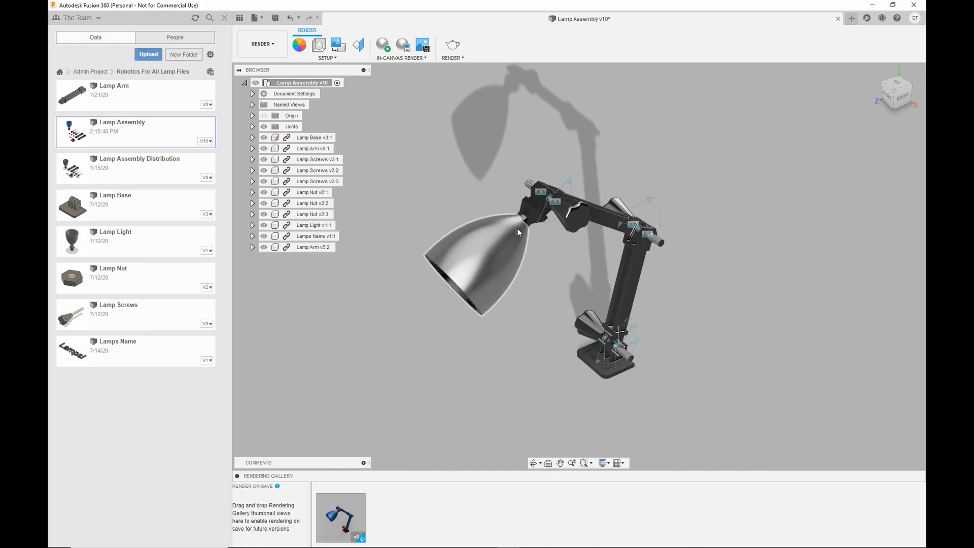
# Step: Apply the Aluminum - Anodized Glossy (Blue) appearance to the lamp light
pyautogui.click(299, 48)
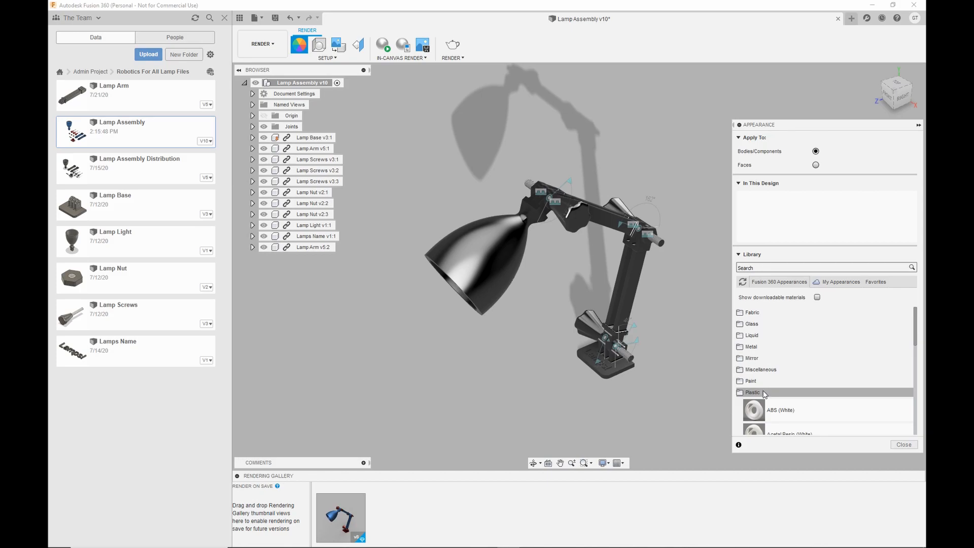
pyautogui.click(765, 393)
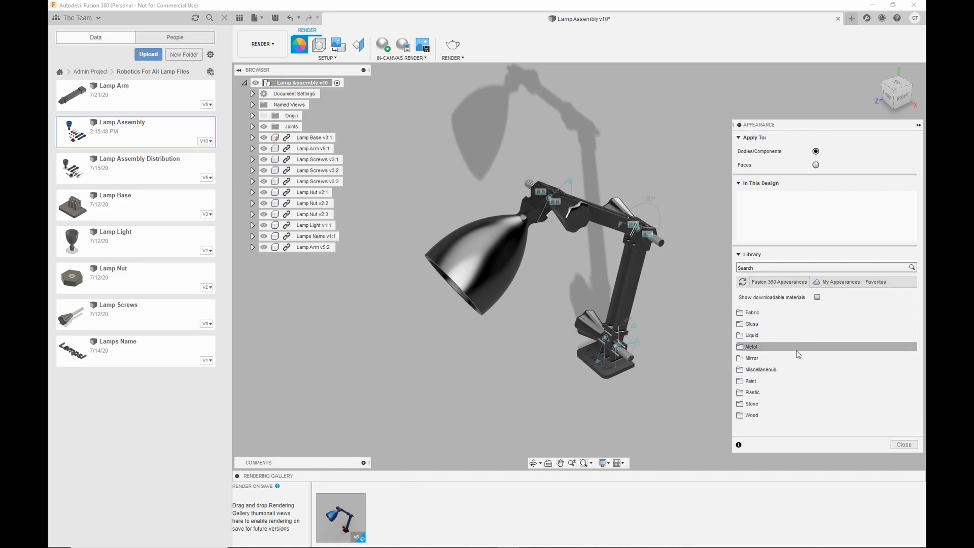
pyautogui.click(752, 347)
pyautogui.click(763, 357)
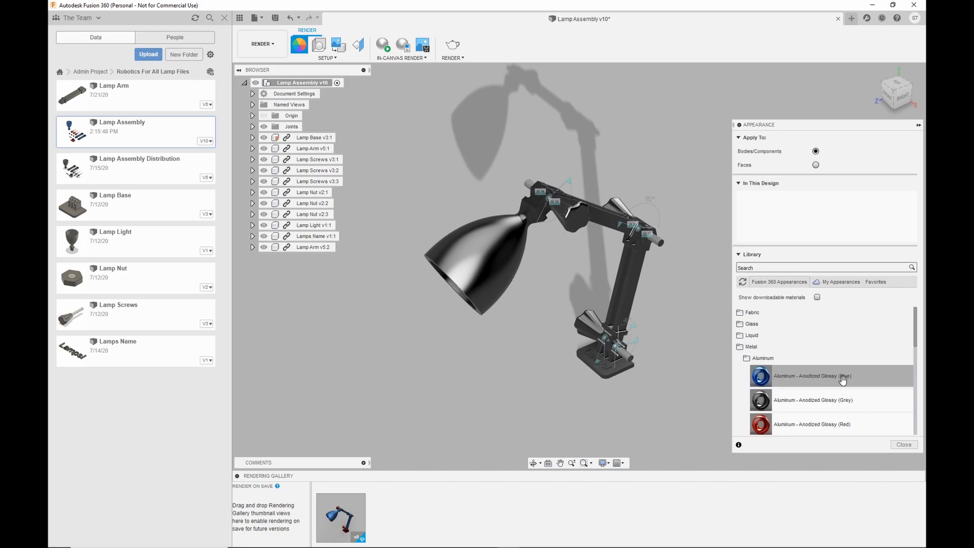
pyautogui.moveTo(837, 381); pyautogui.dragTo(499, 257)
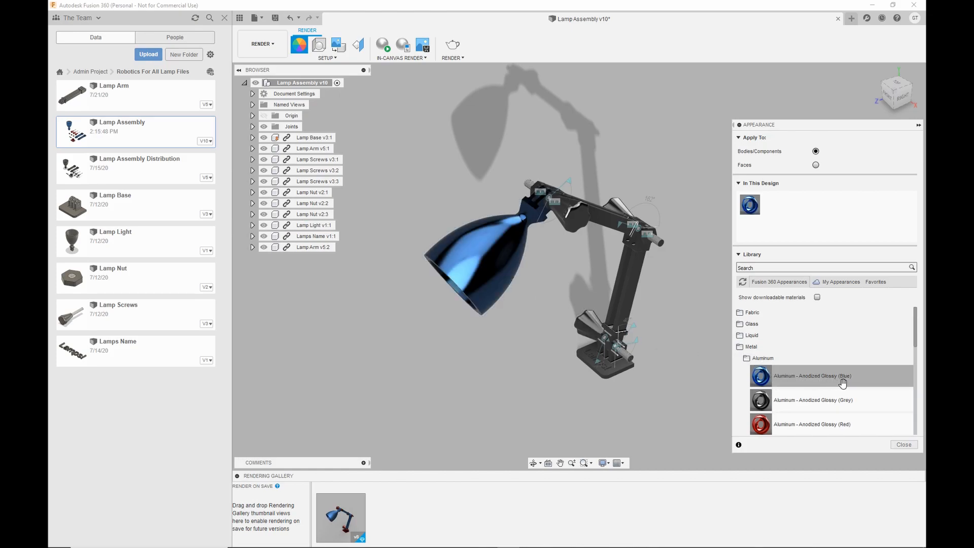
# Step: Apply Aluminum - Anodized Glossy (Red) to both lamp arms and Aluminum - Anodized Glossy (Blue) to the lamp base
pyautogui.moveTo(826, 424); pyautogui.dragTo(602, 215)
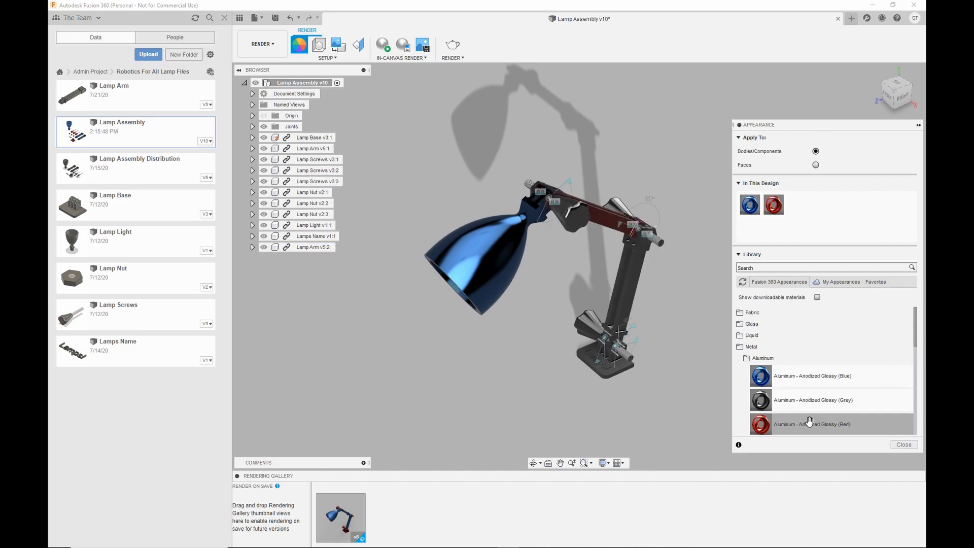
pyautogui.moveTo(643, 303); pyautogui.dragTo(628, 285)
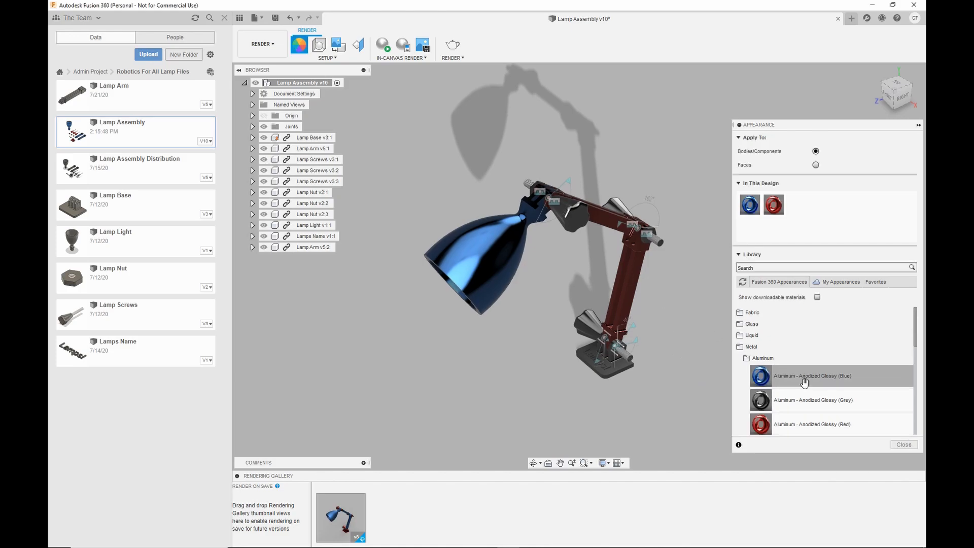
pyautogui.moveTo(761, 376); pyautogui.dragTo(621, 364)
pyautogui.scroll(-5, 809, 408)
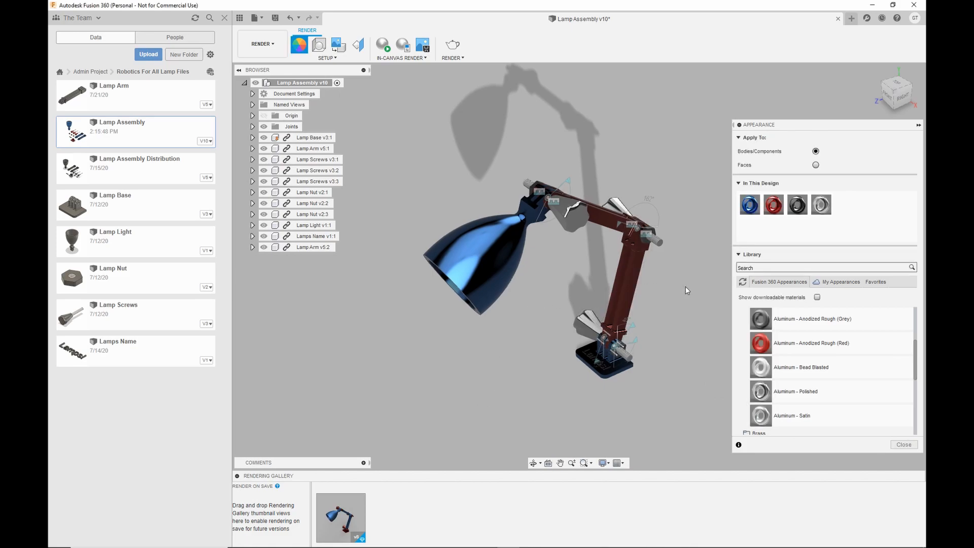
# Step: Open the render settings and choose the 1024 x 768 web image size with Standard render quality
pyautogui.click(450, 49)
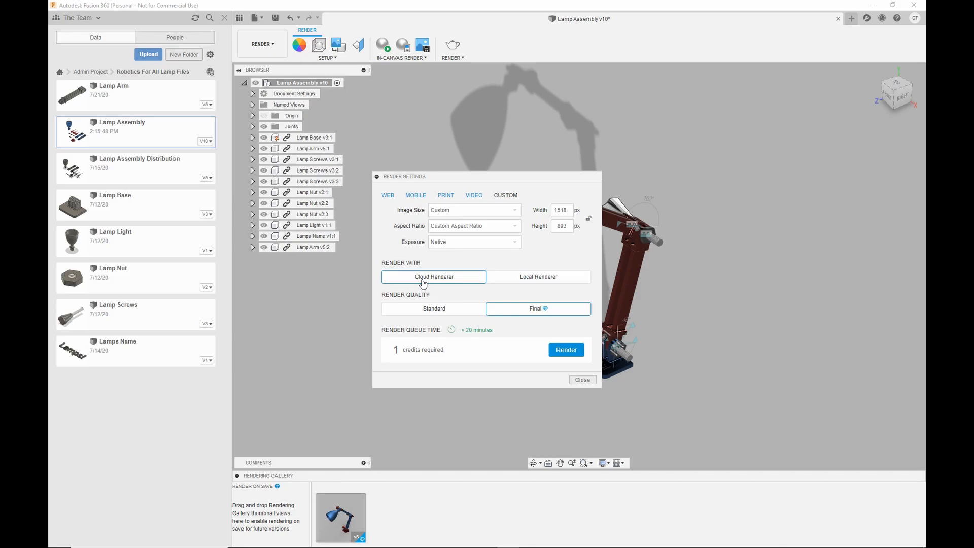
pyautogui.click(530, 280)
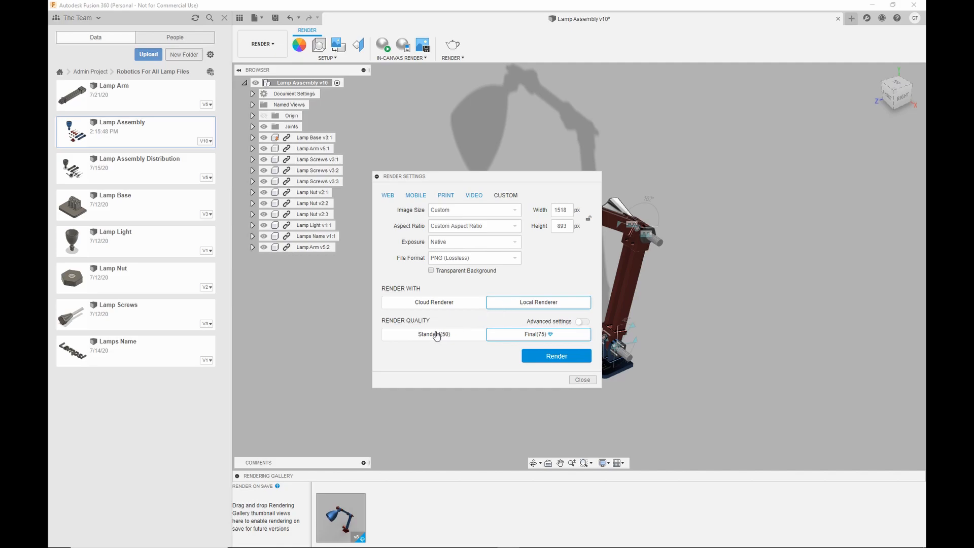
pyautogui.click(388, 196)
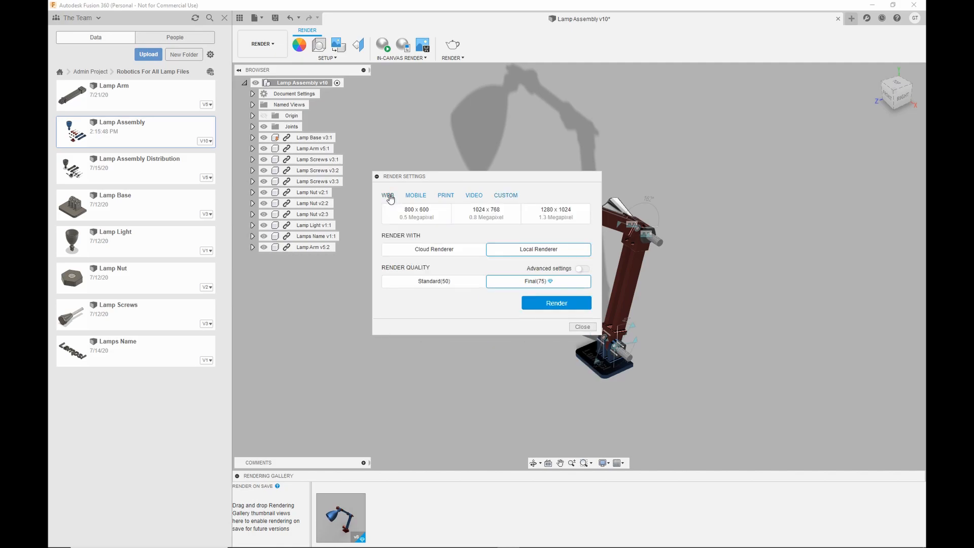
pyautogui.click(489, 213)
pyautogui.click(427, 283)
pyautogui.click(525, 283)
pyautogui.click(450, 282)
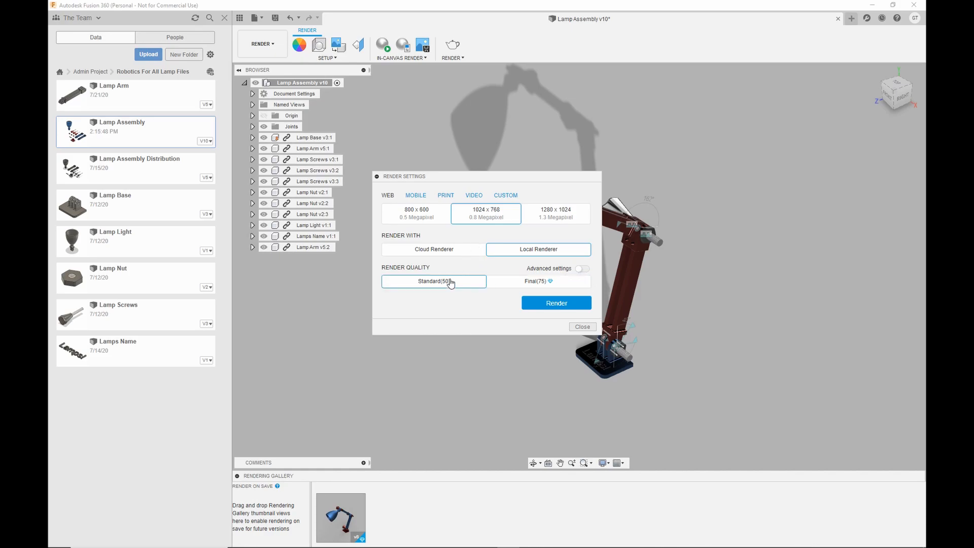
# Step: Choose the Cloud Renderer and start rendering the lamp assembly
pyautogui.click(457, 253)
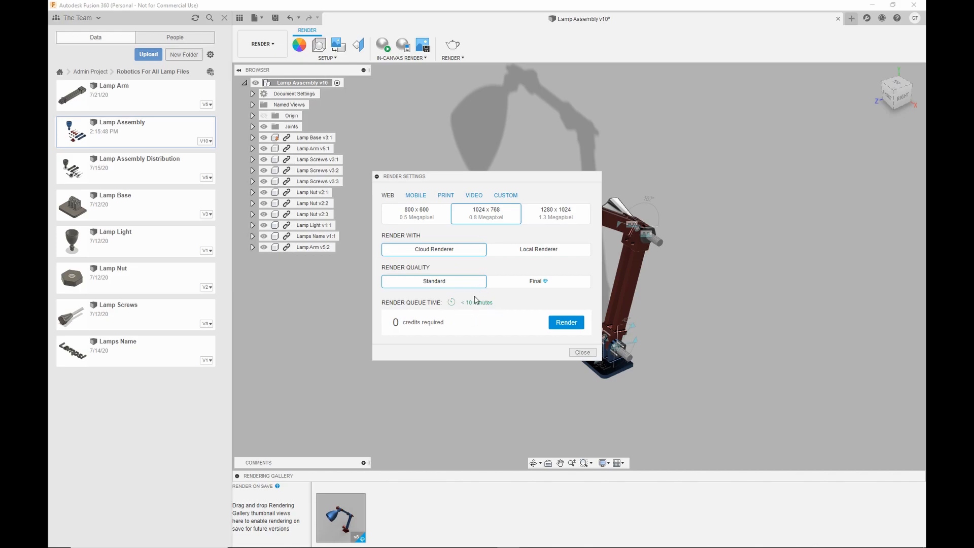
pyautogui.moveTo(475, 177); pyautogui.dragTo(347, 261)
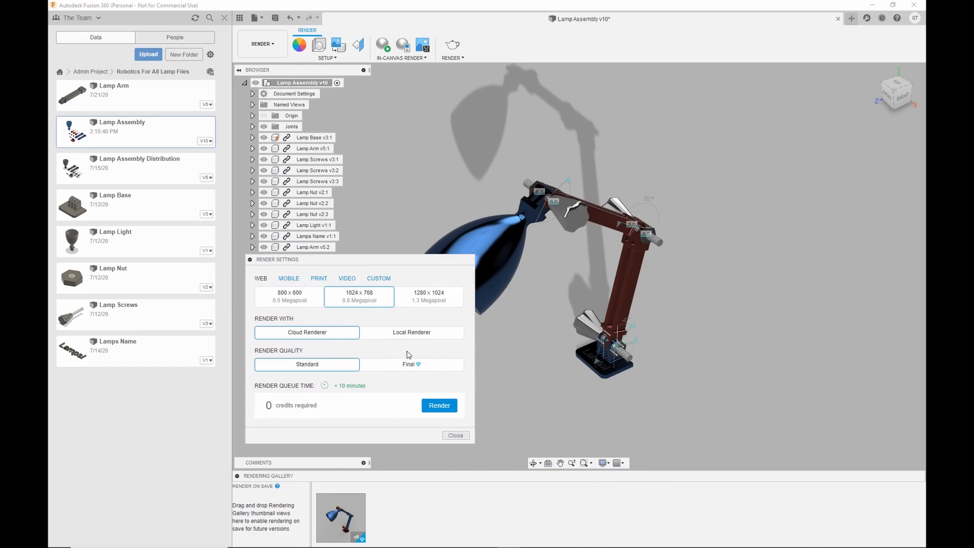
pyautogui.click(437, 406)
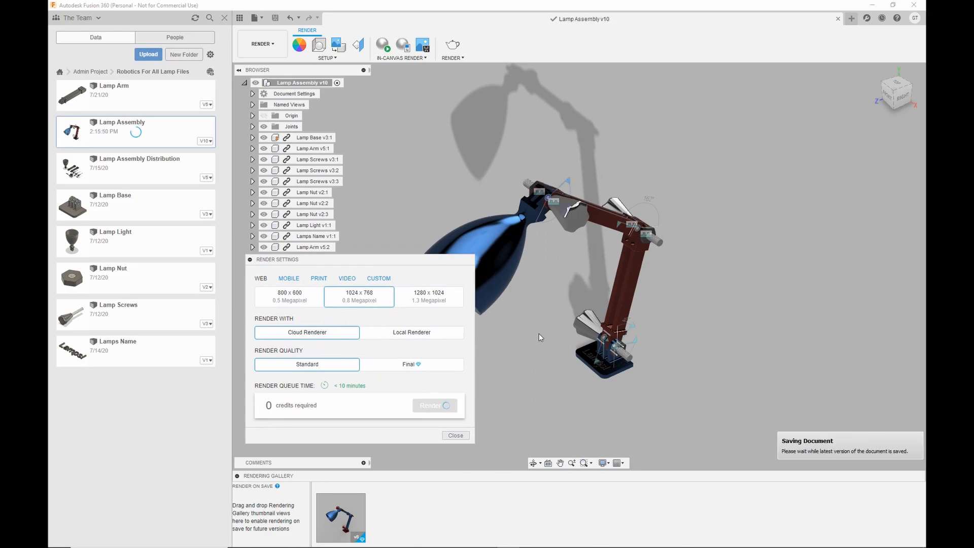
# Step: Review the v11 lamp render from the rendering gallery and close its preview
pyautogui.moveTo(354, 533)
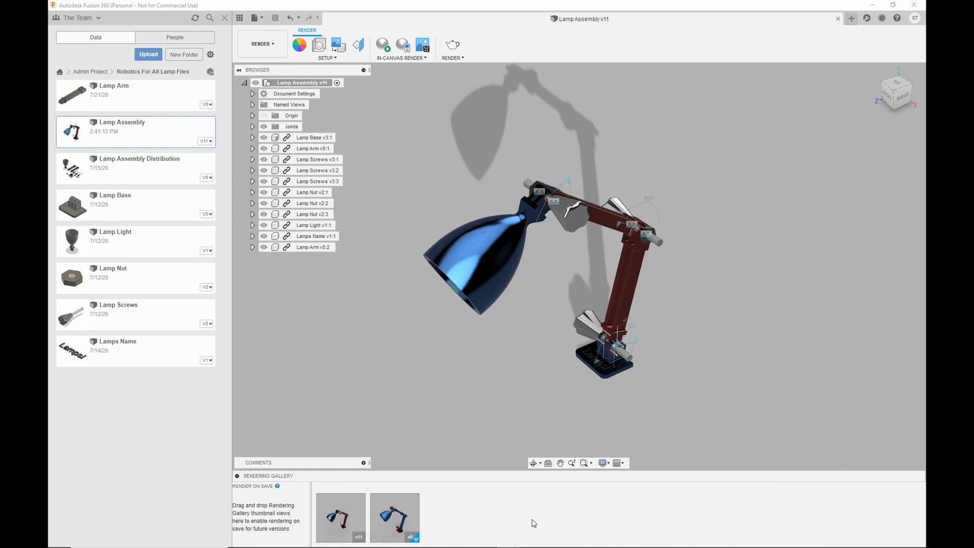
pyautogui.click(340, 517)
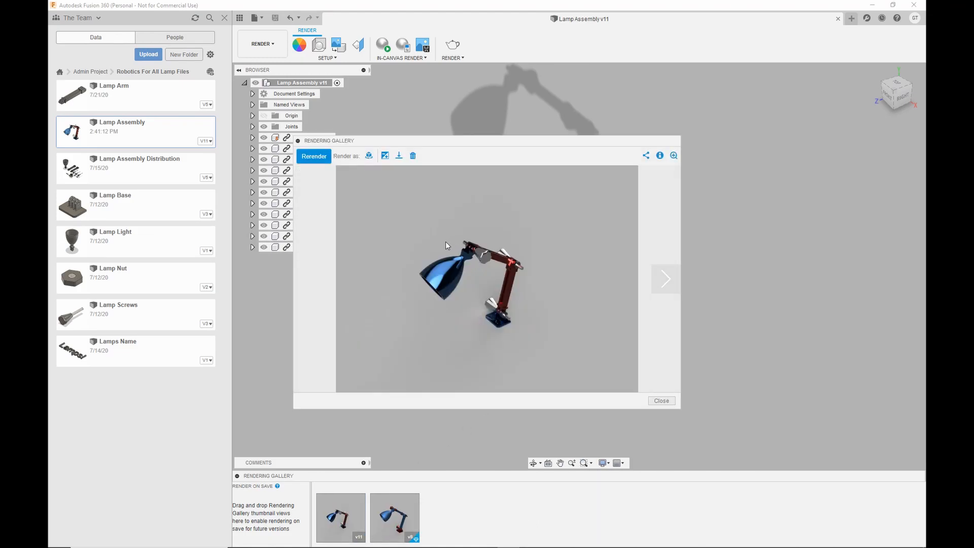
pyautogui.moveTo(453, 153); pyautogui.dragTo(717, 124)
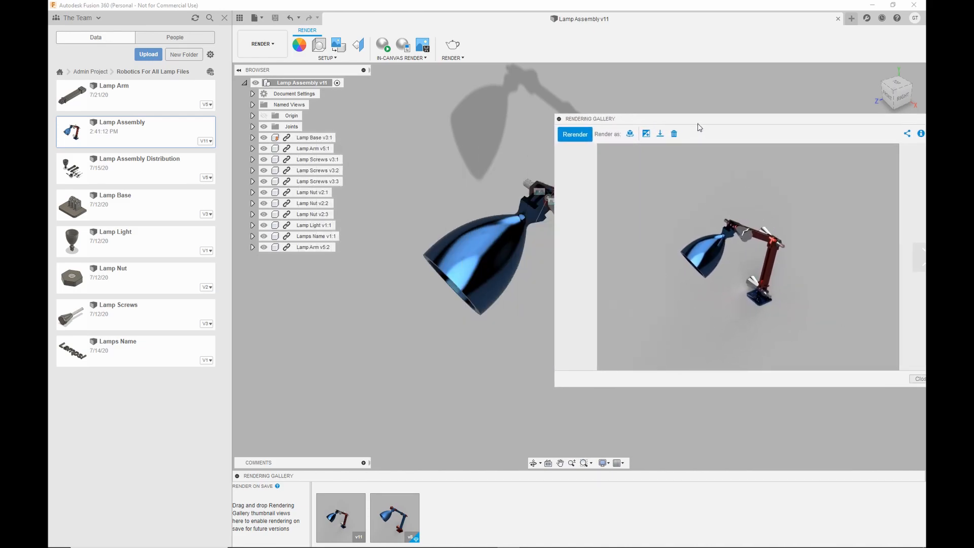
pyautogui.moveTo(698, 126); pyautogui.dragTo(446, 174)
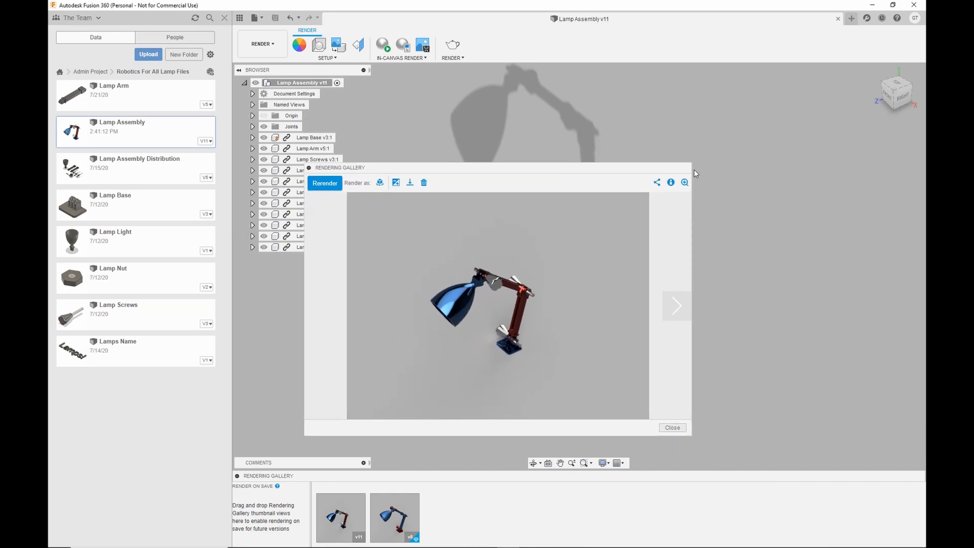
pyautogui.click(673, 428)
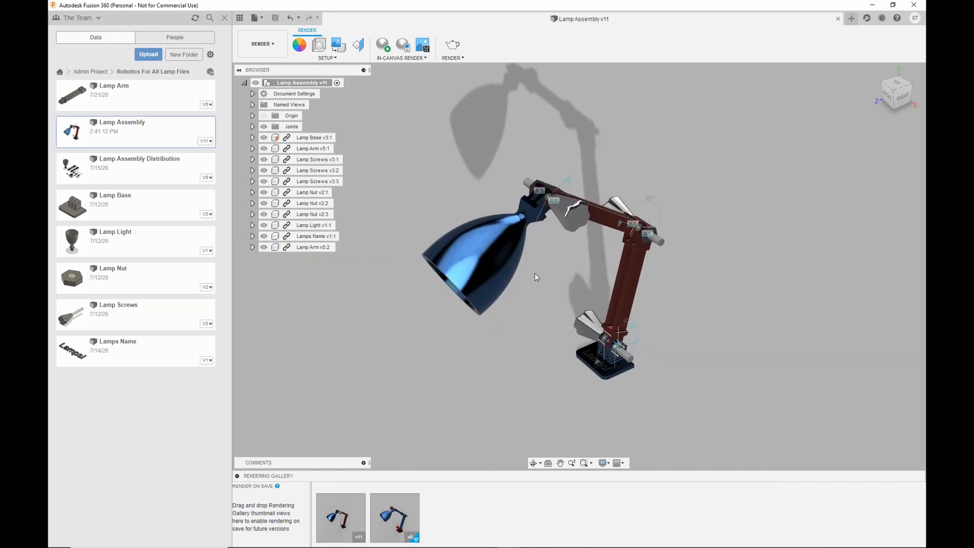
# Step: Inspect the lamp model up close from another angle and reopen the v11 render beside the component list
pyautogui.moveTo(553, 261)
pyautogui.keyDown('shift'); pyautogui.mouseDown(button='middle')
pyautogui.moveTo(587, 263)
pyautogui.moveTo(570, 260)
pyautogui.mouseUp(button='middle'); pyautogui.keyUp('shift')
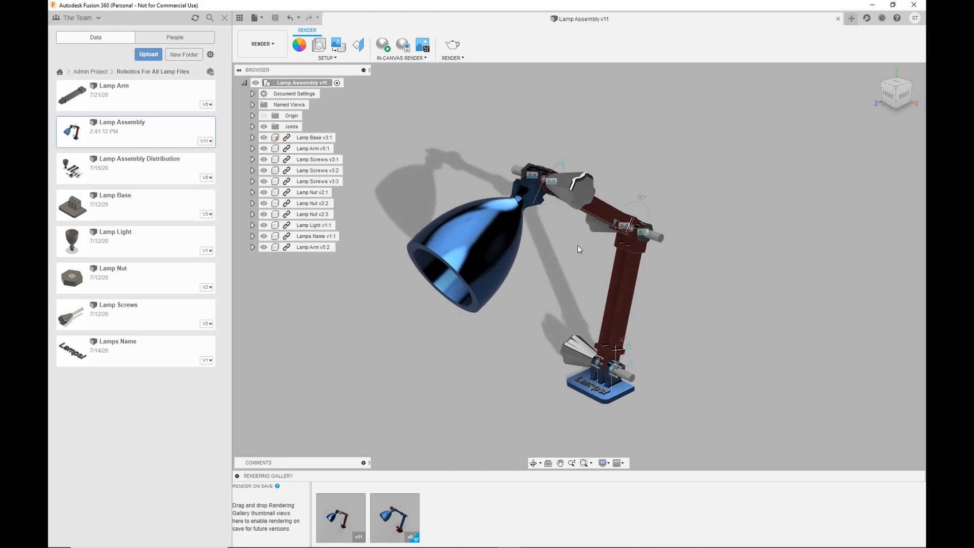
pyautogui.scroll(2, 536, 267)
pyautogui.scroll(2, 537, 267)
pyautogui.moveTo(502, 223); pyautogui.dragTo(459, 235)
pyautogui.click(340, 517)
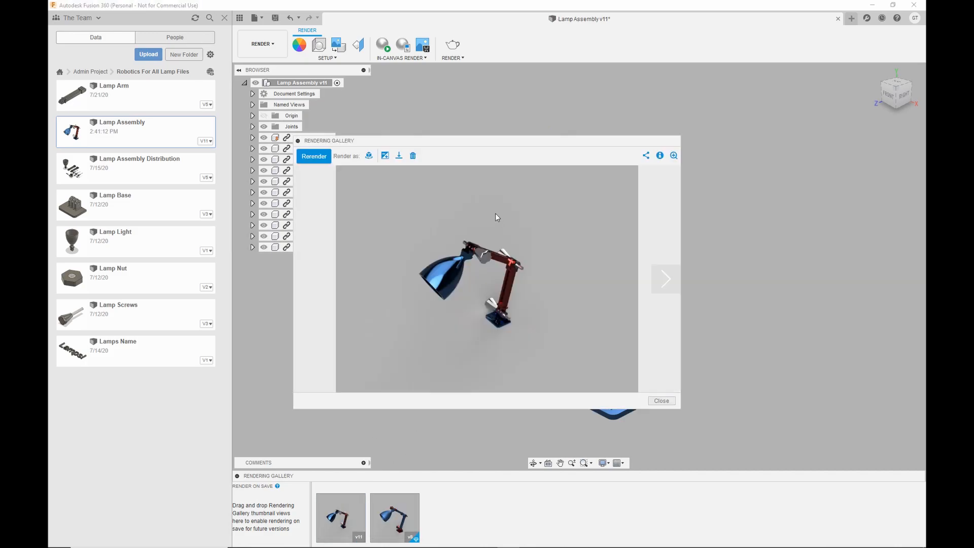
pyautogui.moveTo(401, 146); pyautogui.dragTo(462, 139)
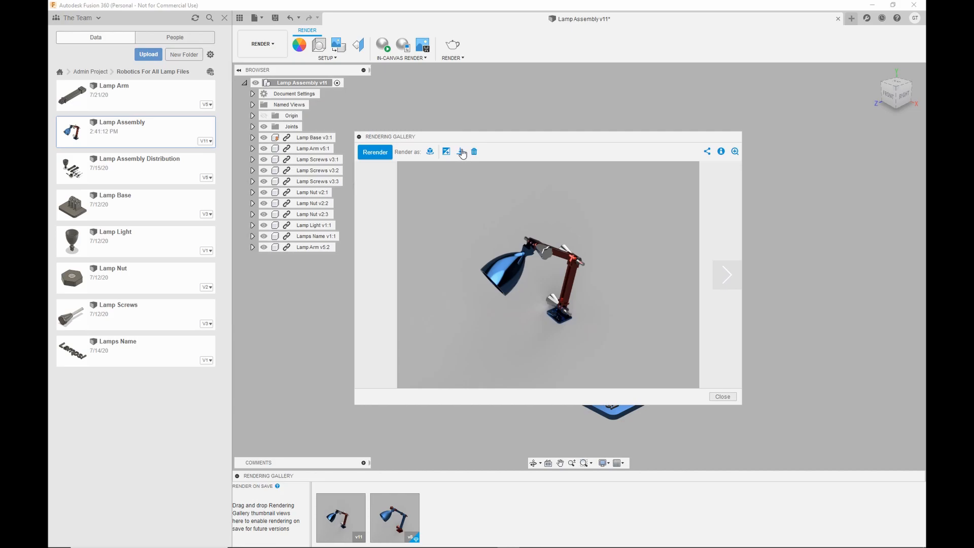